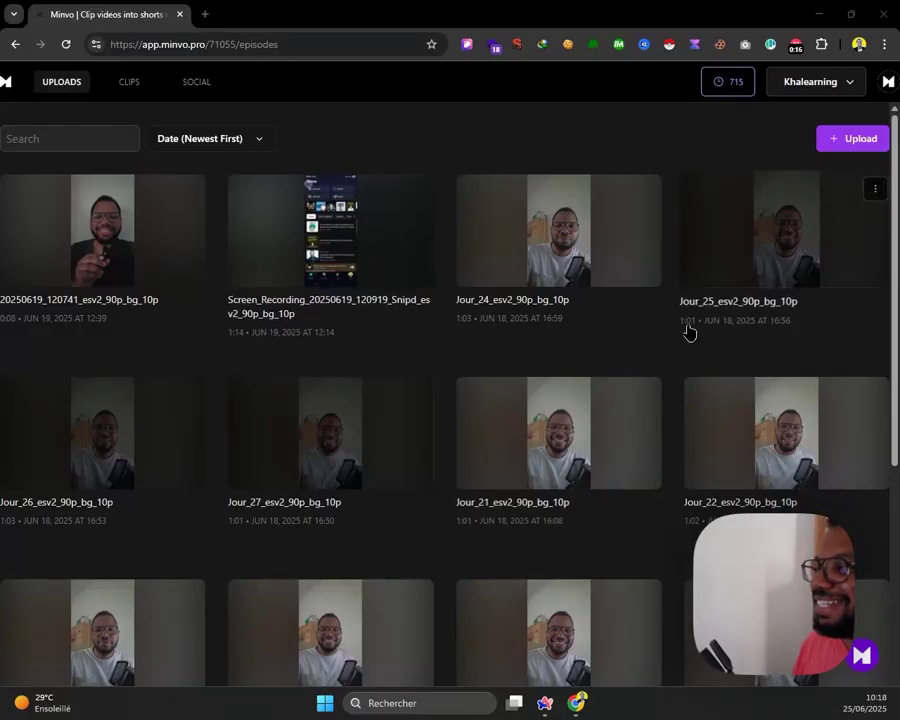
# Open the creator's own TikTok profile in a new browser tab
pyautogui.click(207, 15)
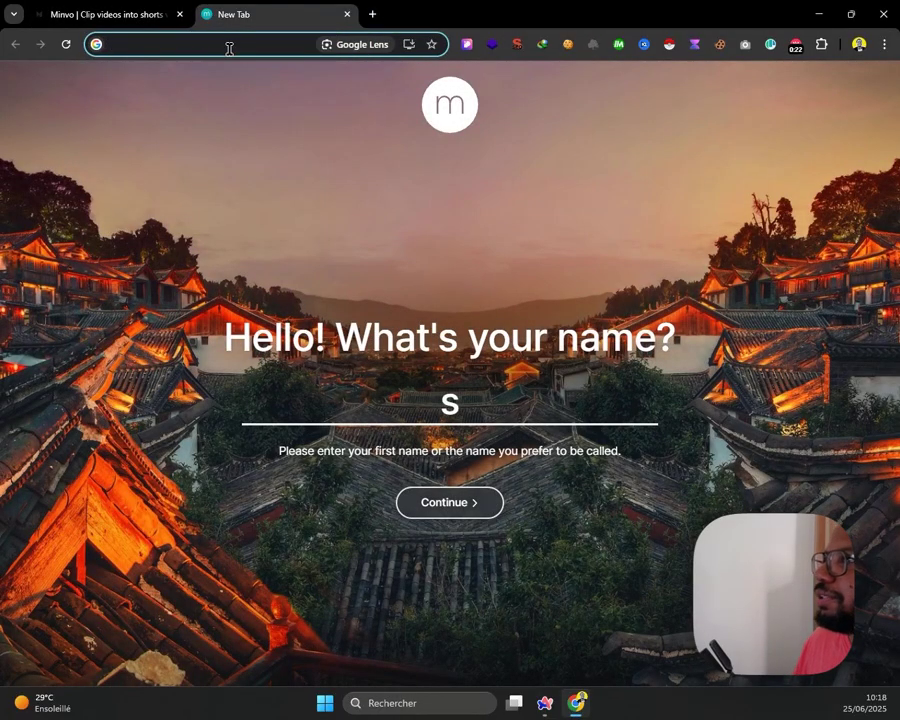
pyautogui.click(225, 50)
pyautogui.write('tik')
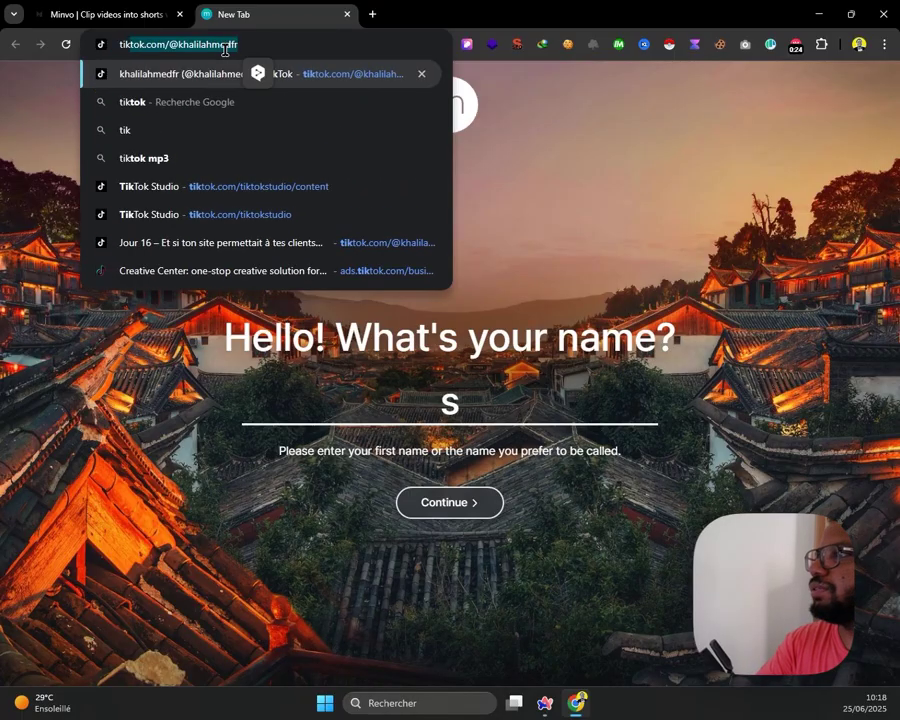
pyautogui.press('Return')
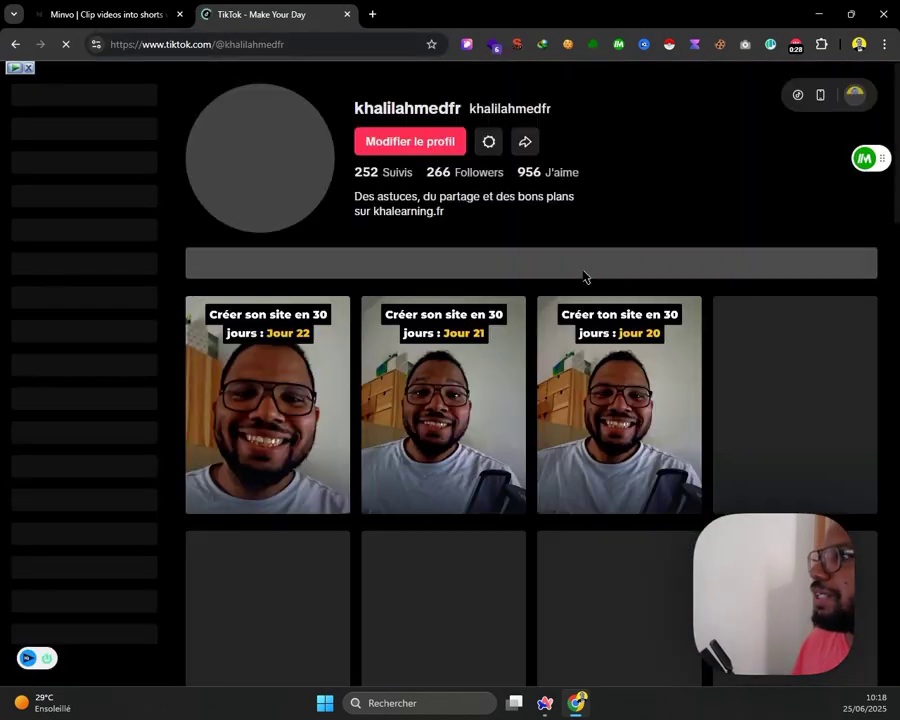
# Look over the profile's video grid, examining the "Créer son site en 30 jours" series from Jour 01 to Jour 22 and its view counts
pyautogui.scroll(-2, 524, 346)
pyautogui.scroll(-12, 524, 346)
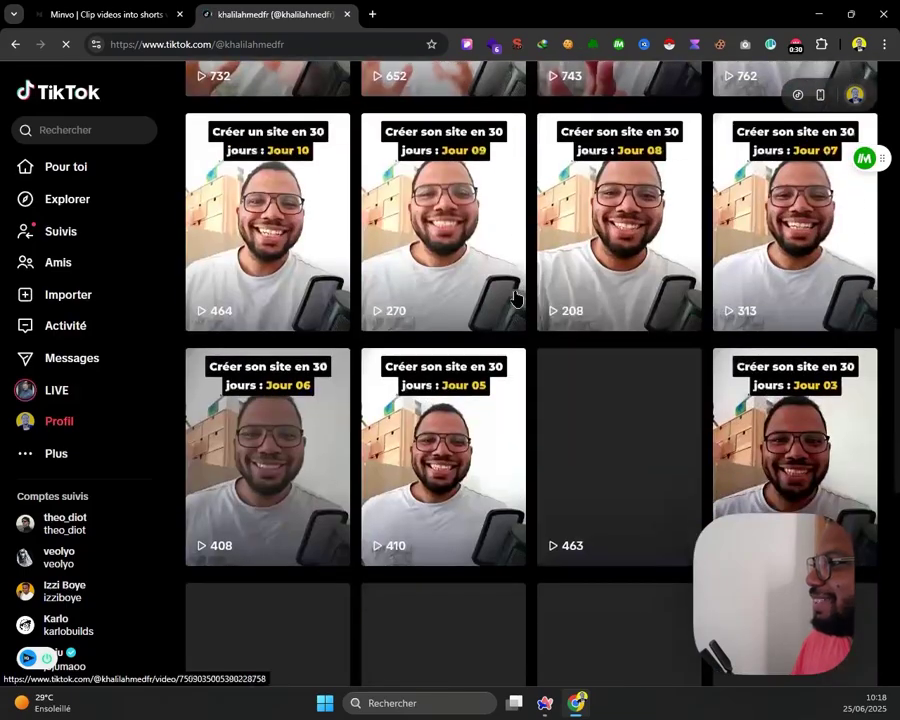
pyautogui.scroll(-3, 600, 425)
pyautogui.scroll(4, 560, 424)
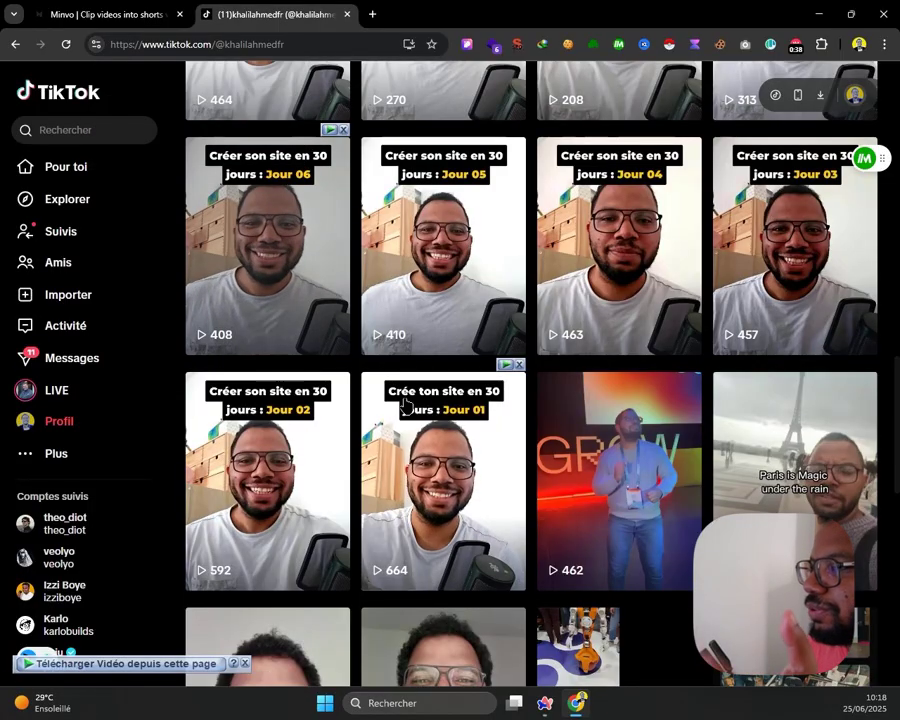
pyautogui.scroll(4, 404, 403)
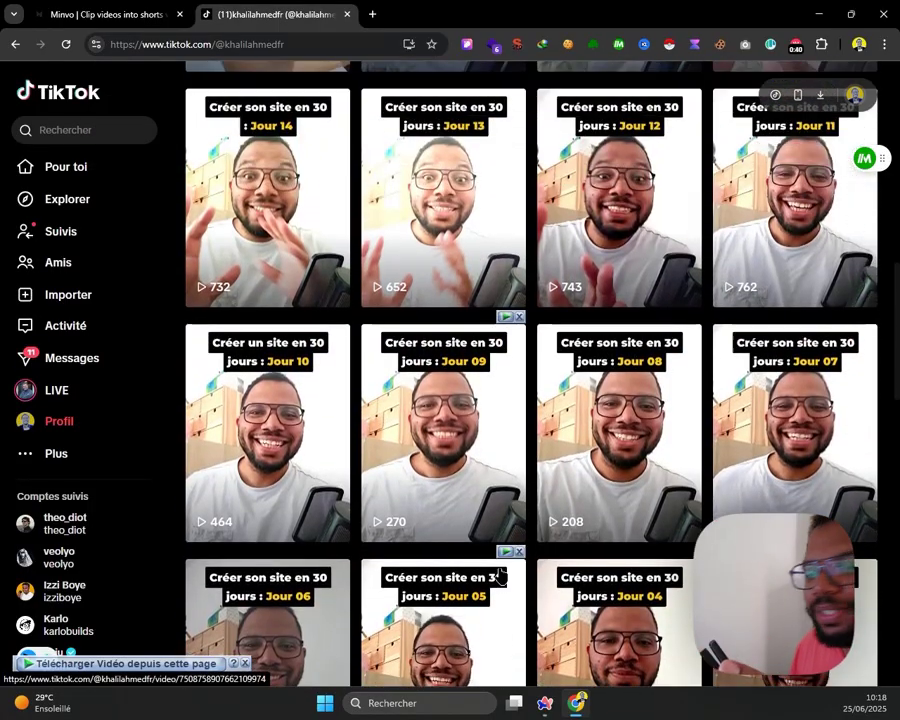
pyautogui.scroll(-4, 501, 578)
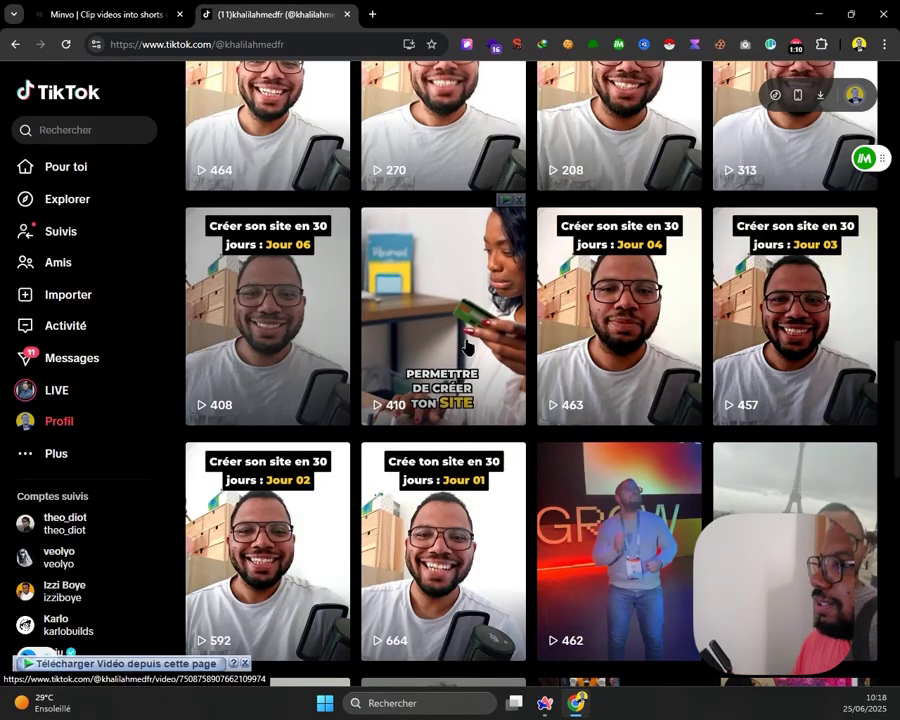
pyautogui.scroll(12, 465, 347)
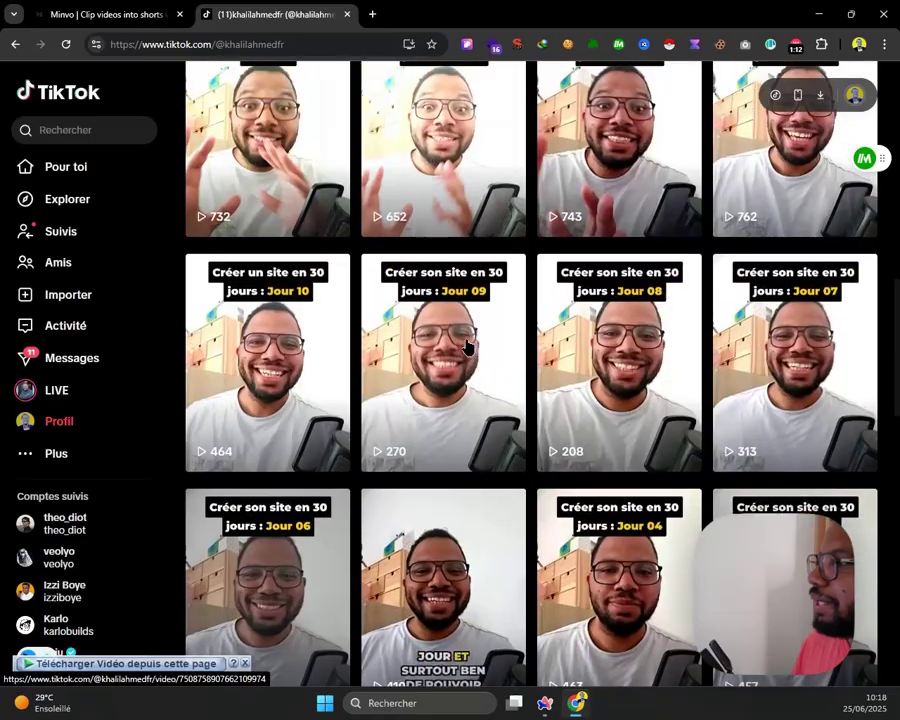
pyautogui.scroll(-2, 755, 418)
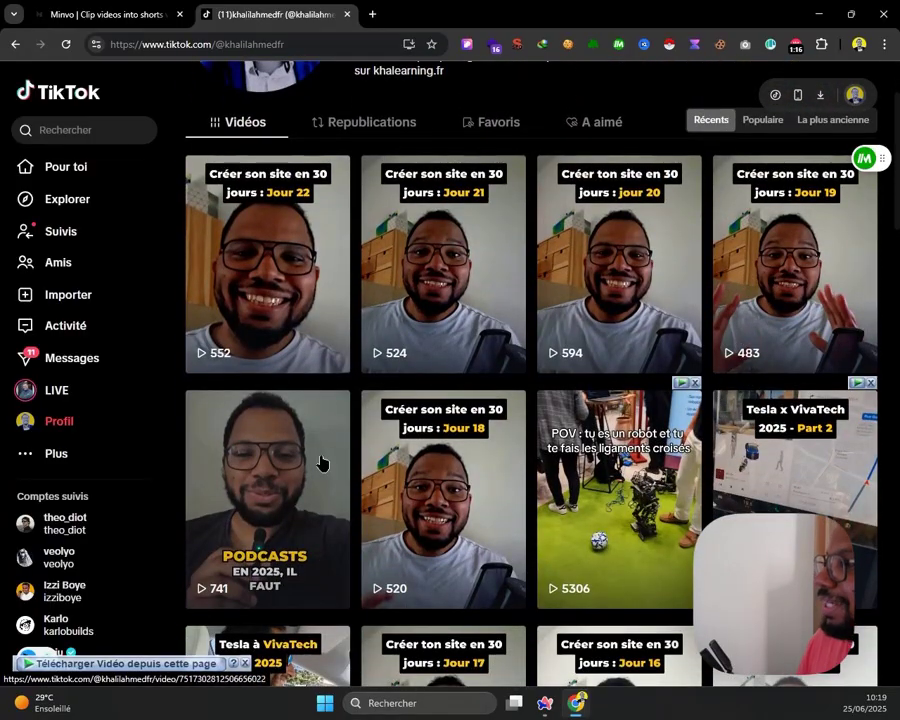
pyautogui.scroll(2, 321, 462)
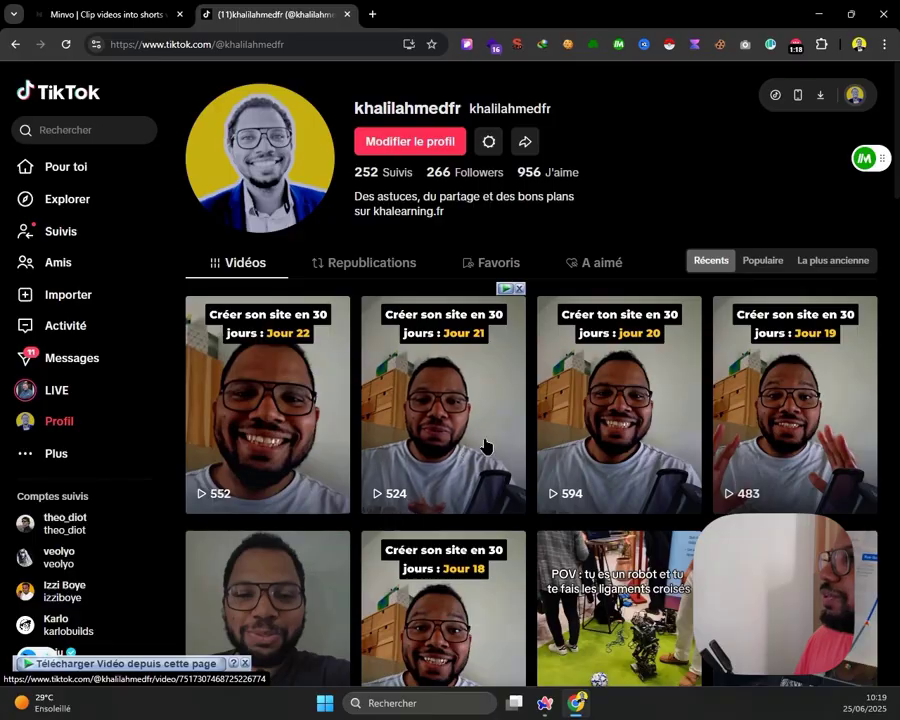
pyautogui.scroll(-4, 466, 455)
pyautogui.scroll(4, 428, 406)
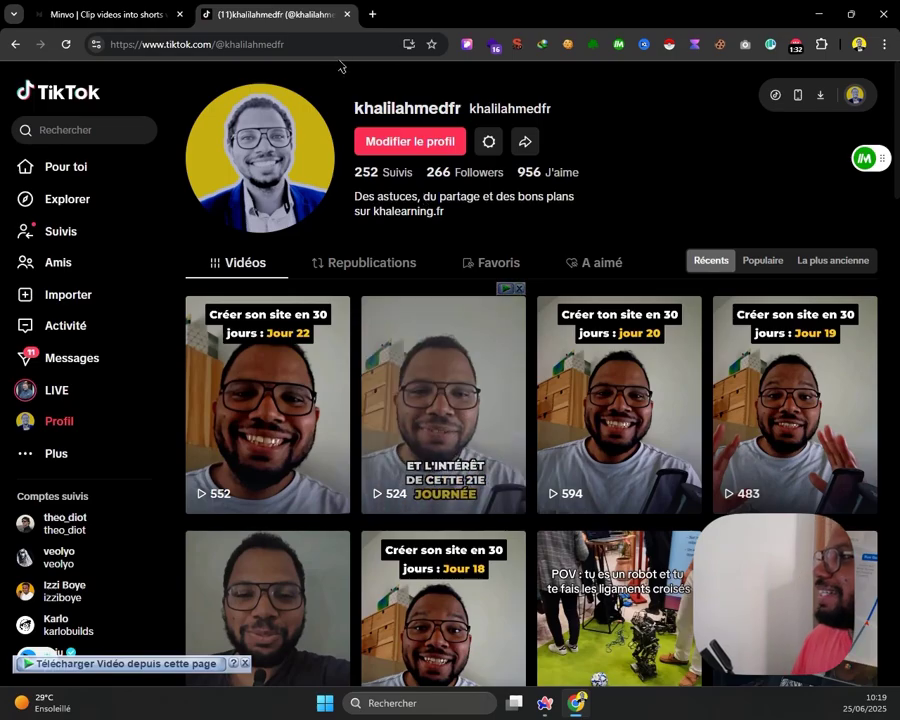
pyautogui.scroll(-15, 374, 474)
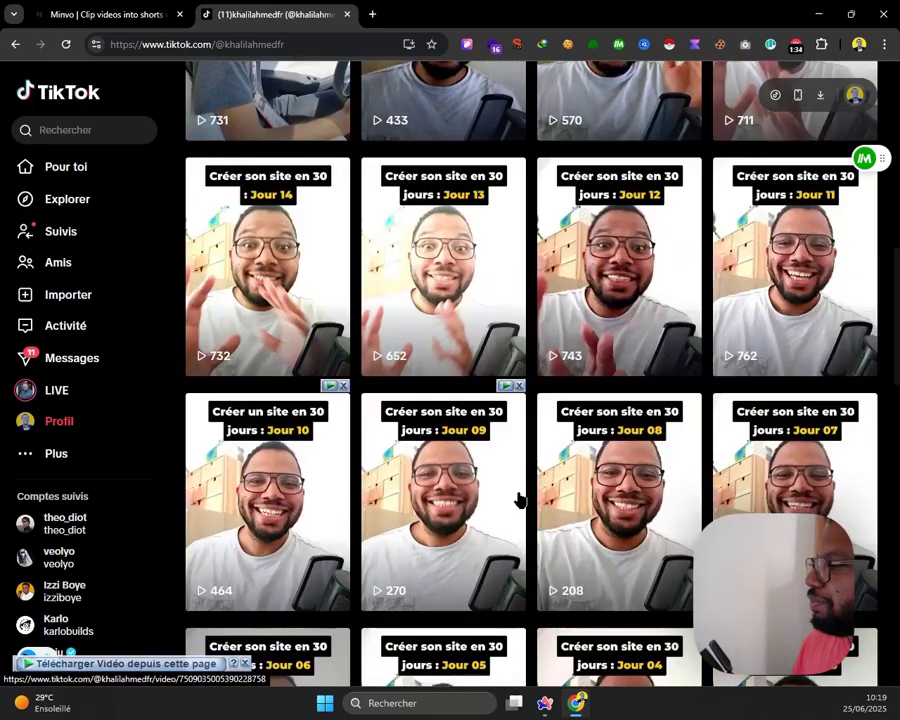
pyautogui.scroll(15, 566, 382)
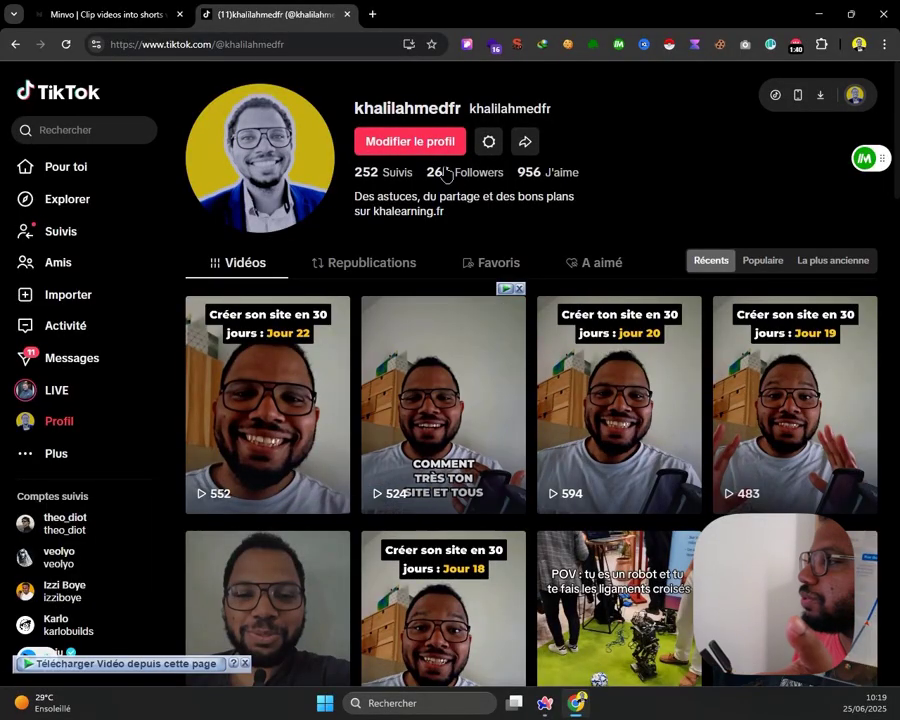
pyautogui.scroll(-9, 508, 303)
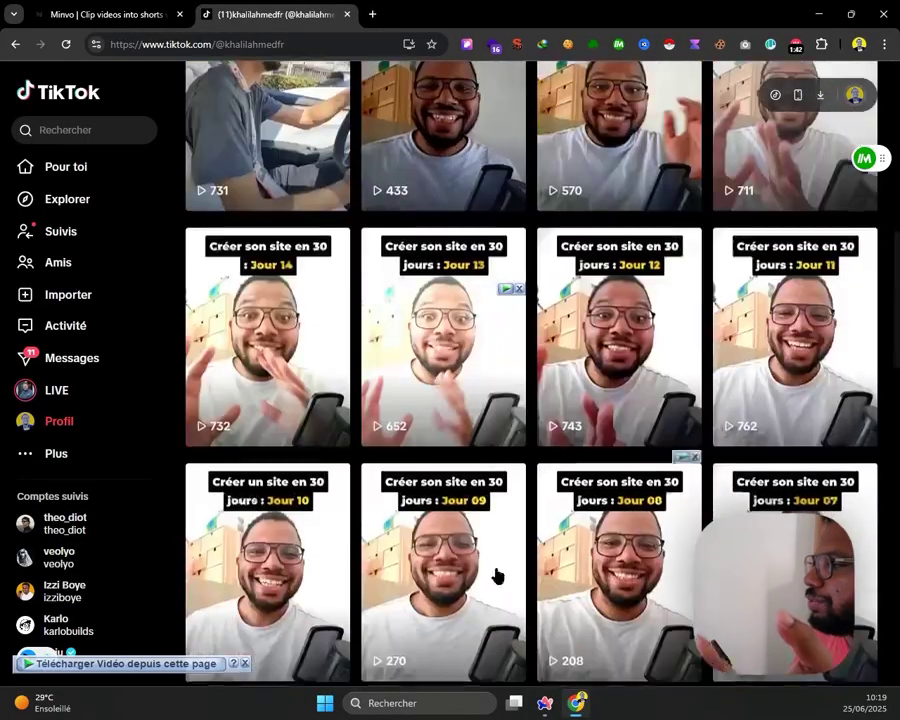
pyautogui.scroll(4, 560, 372)
pyautogui.scroll(5, 572, 373)
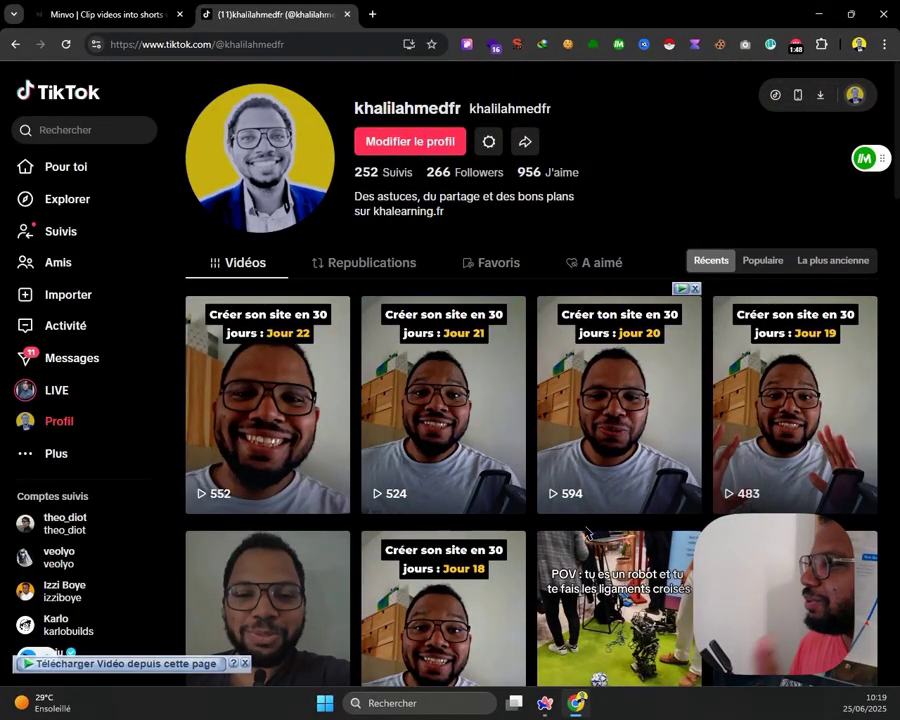
pyautogui.scroll(-3, 506, 538)
pyautogui.scroll(-3, 634, 538)
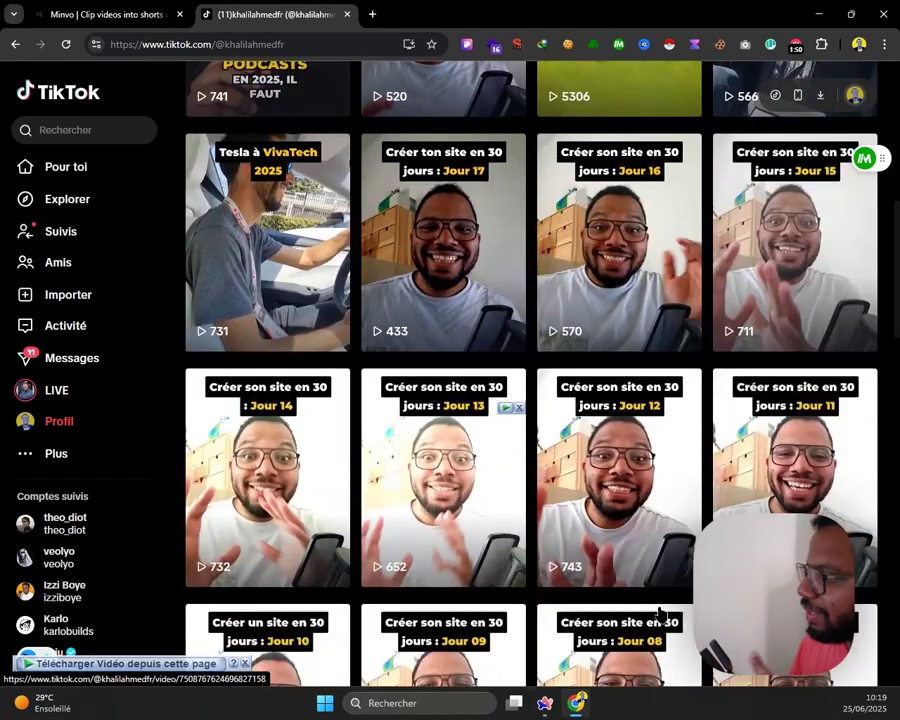
pyautogui.scroll(-4, 610, 544)
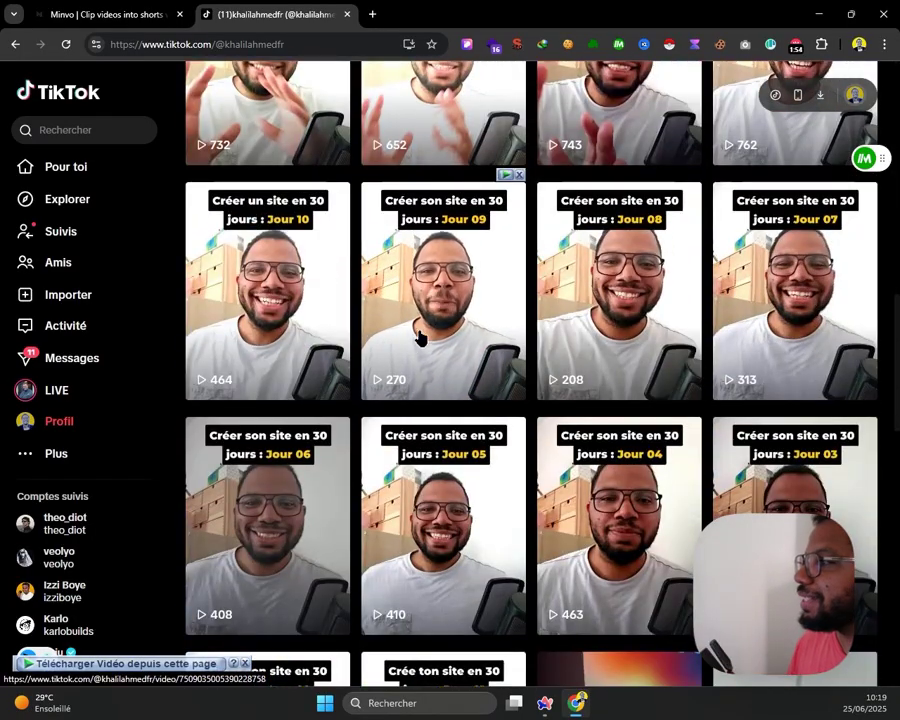
pyautogui.scroll(5, 344, 344)
pyautogui.scroll(2, 305, 563)
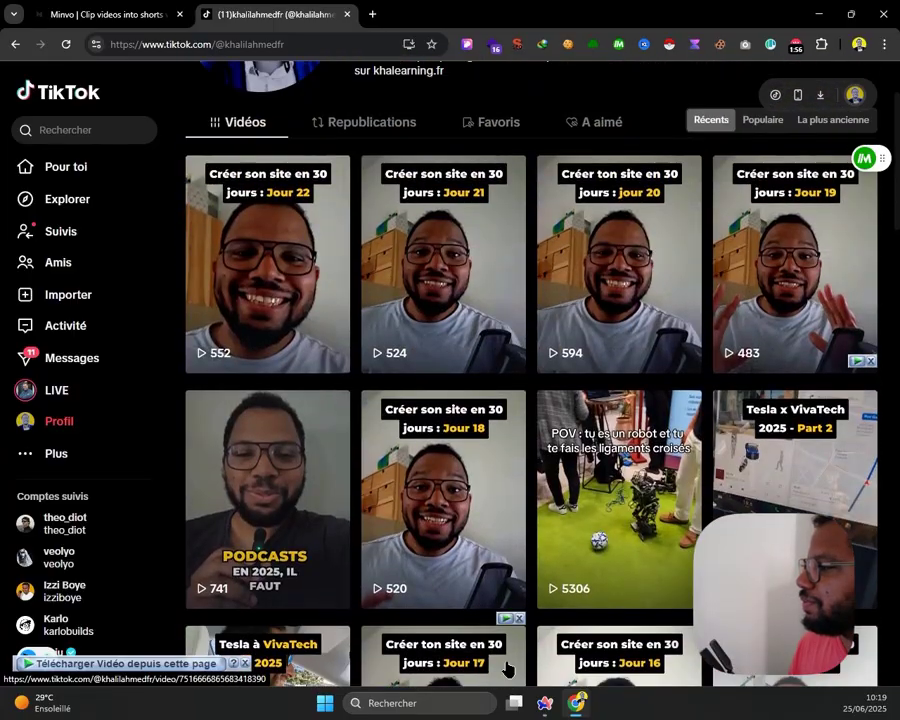
pyautogui.scroll(2, 560, 460)
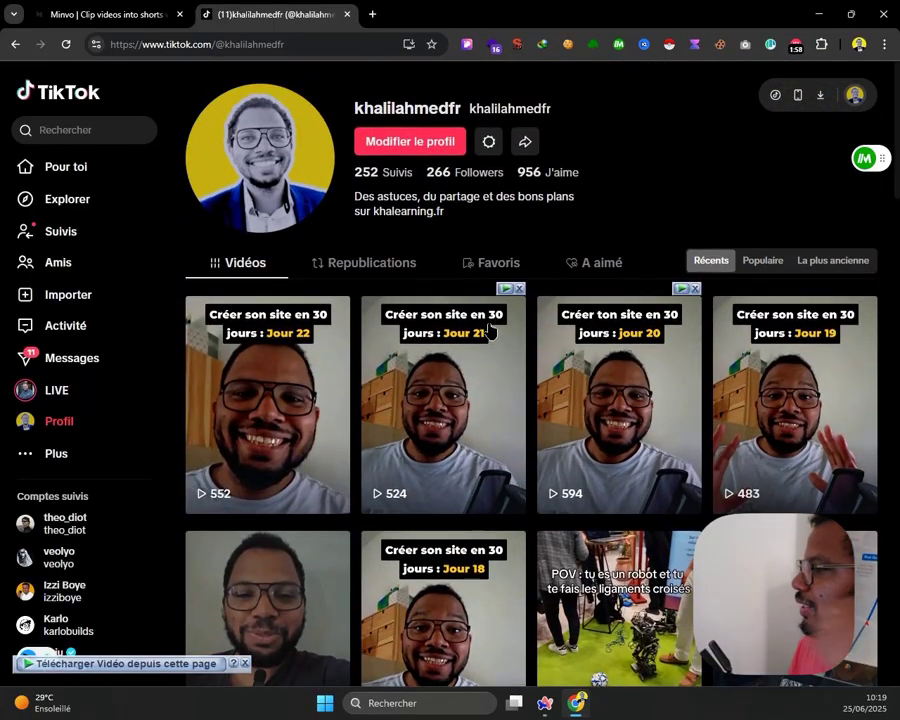
# Open the Jour 22 video from the profile grid and dismiss the live captions overlay
pyautogui.click(305, 425)
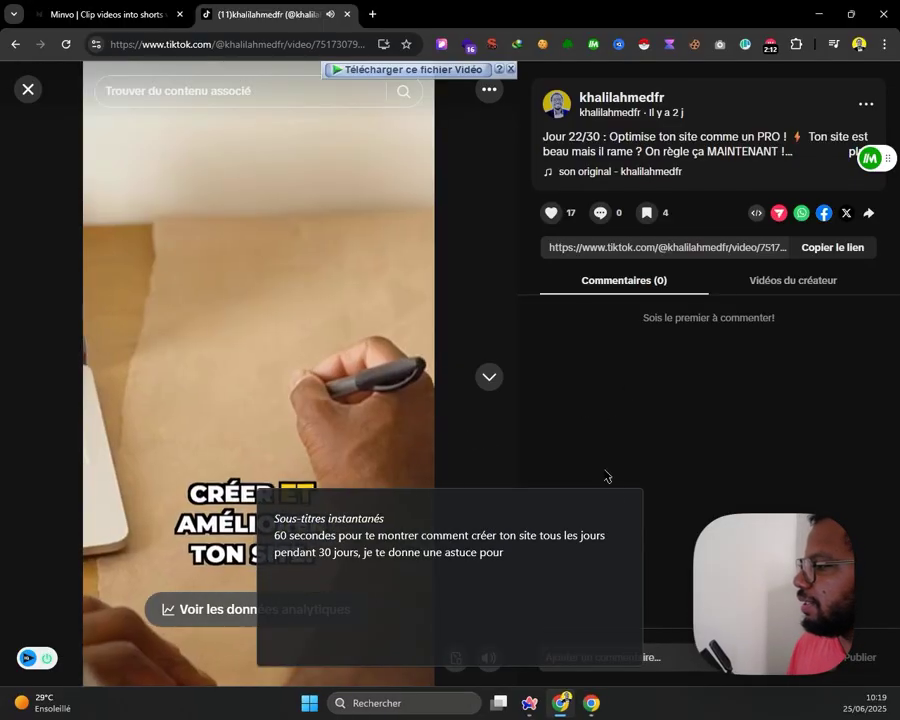
pyautogui.click(627, 498)
pyautogui.scroll(-2, 401, 466)
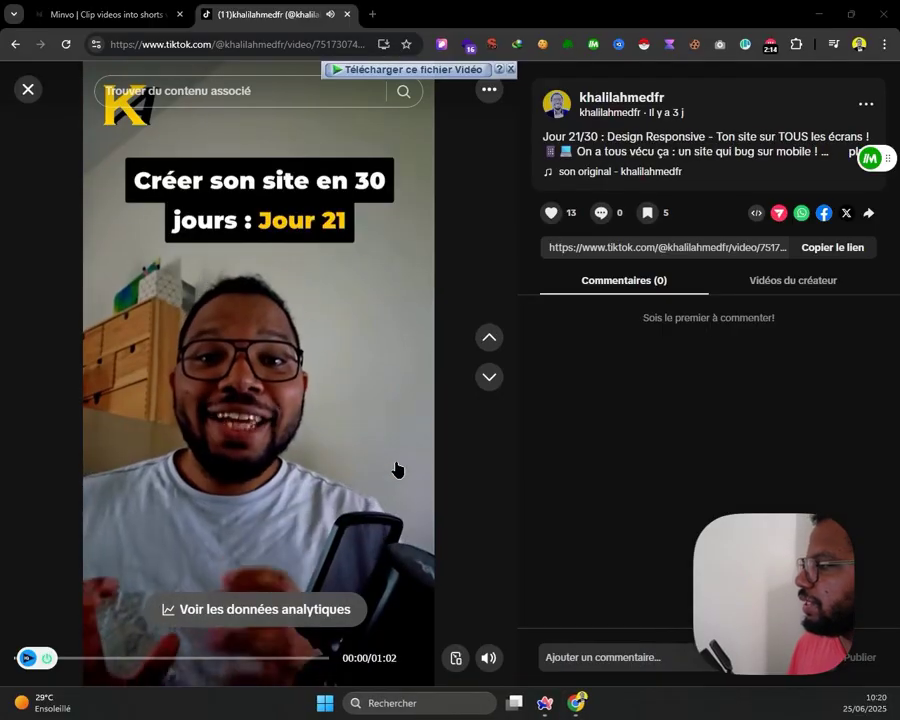
pyautogui.scroll(2, 440, 390)
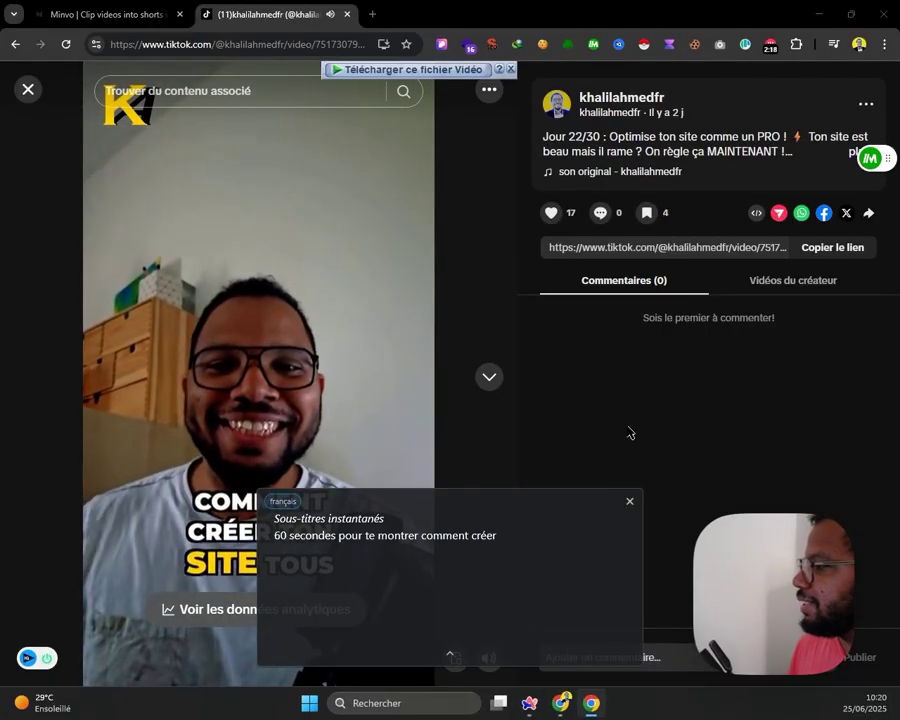
pyautogui.click(632, 500)
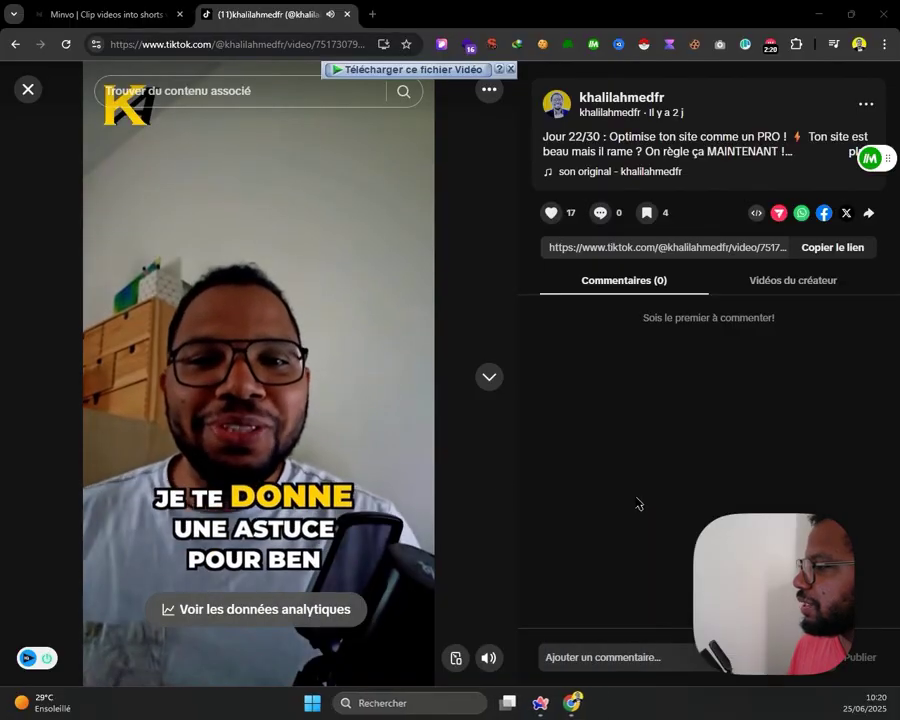
# Page through the older videos down to Jour 14 and back to Jour 15, dismissing the live captions overlay
pyautogui.click(492, 378)
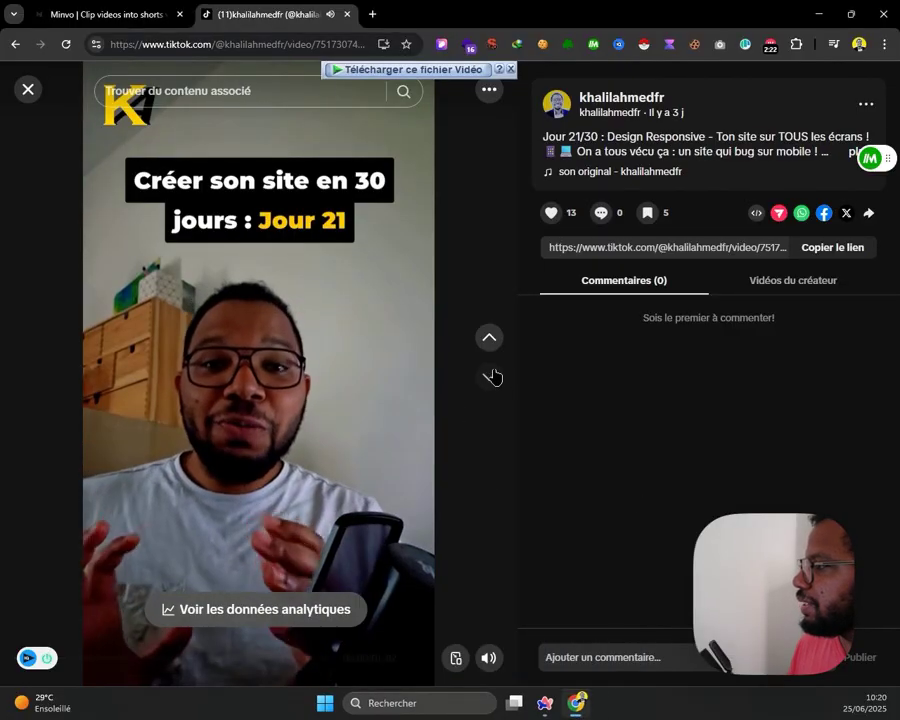
pyautogui.click(491, 377)
pyautogui.click(491, 380)
pyautogui.click(492, 380)
pyautogui.click(486, 381)
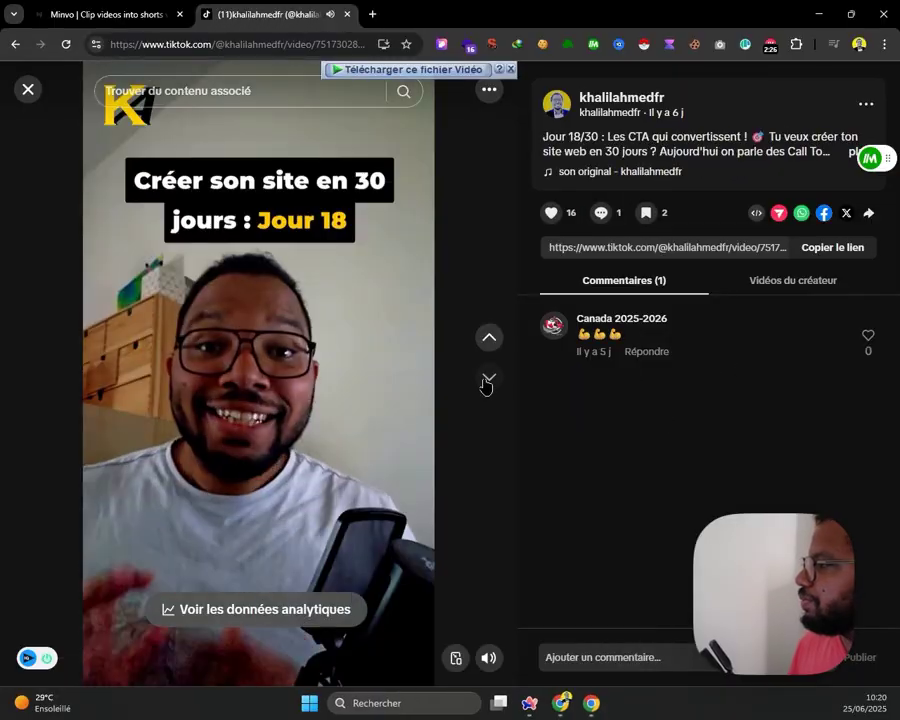
pyautogui.click(486, 387)
pyautogui.click(486, 390)
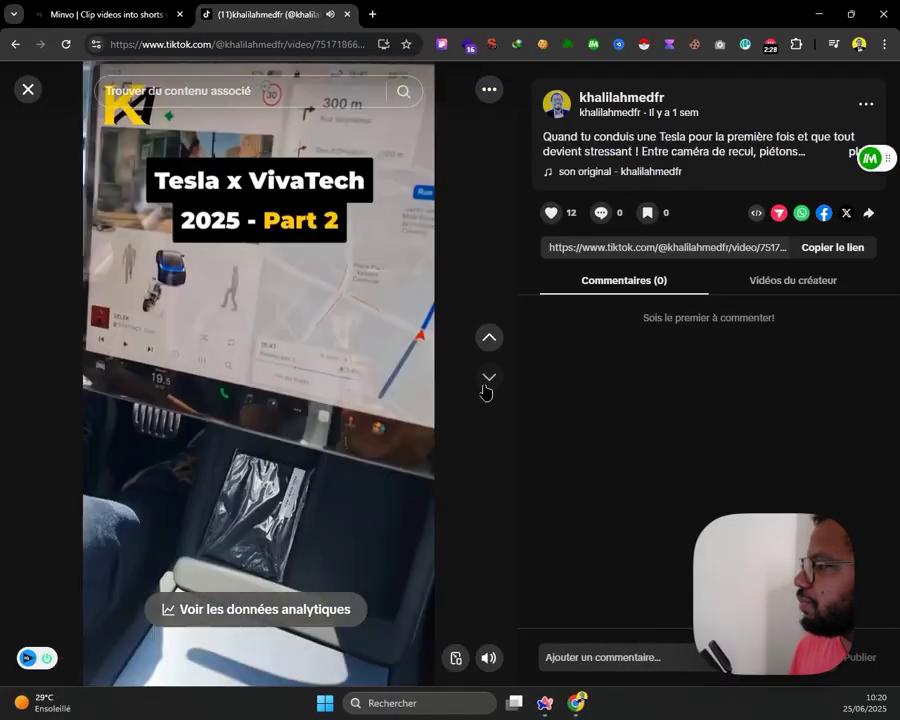
pyautogui.click(486, 390)
pyautogui.click(487, 390)
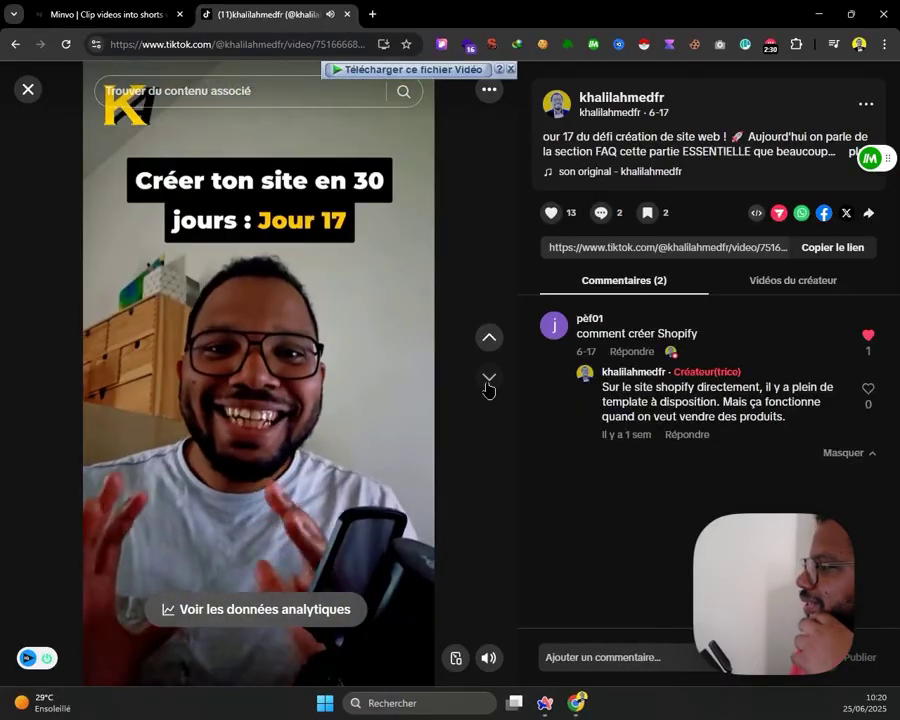
pyautogui.click(487, 386)
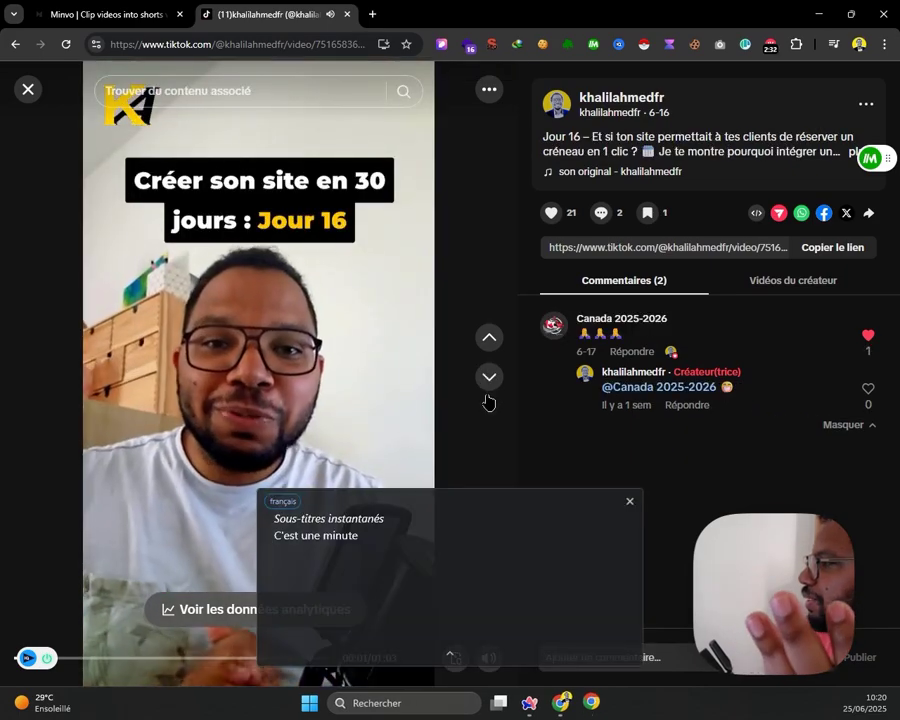
pyautogui.click(487, 385)
pyautogui.click(487, 386)
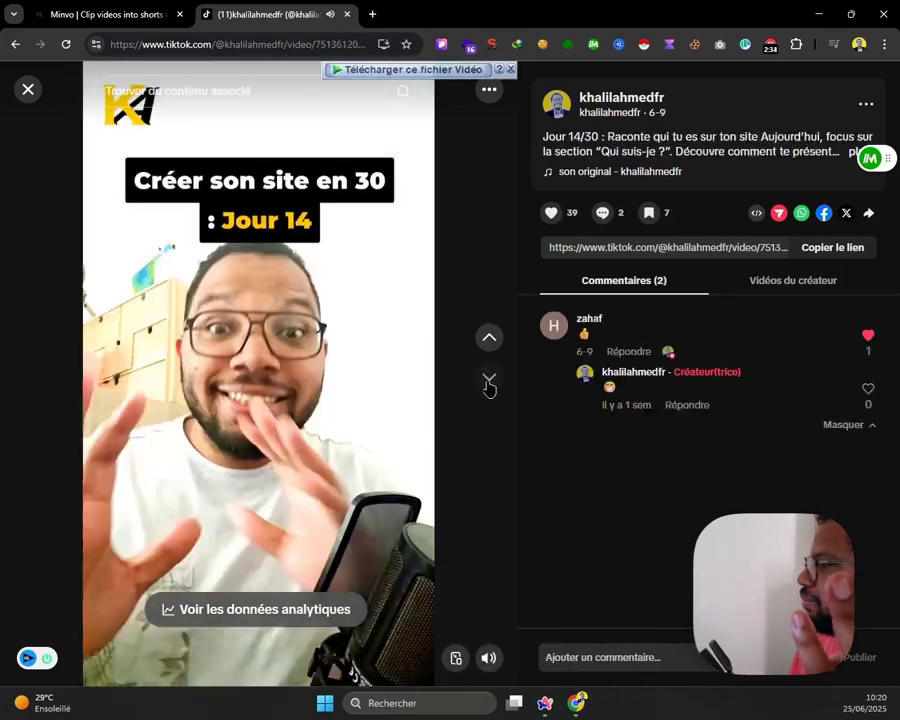
pyautogui.click(494, 345)
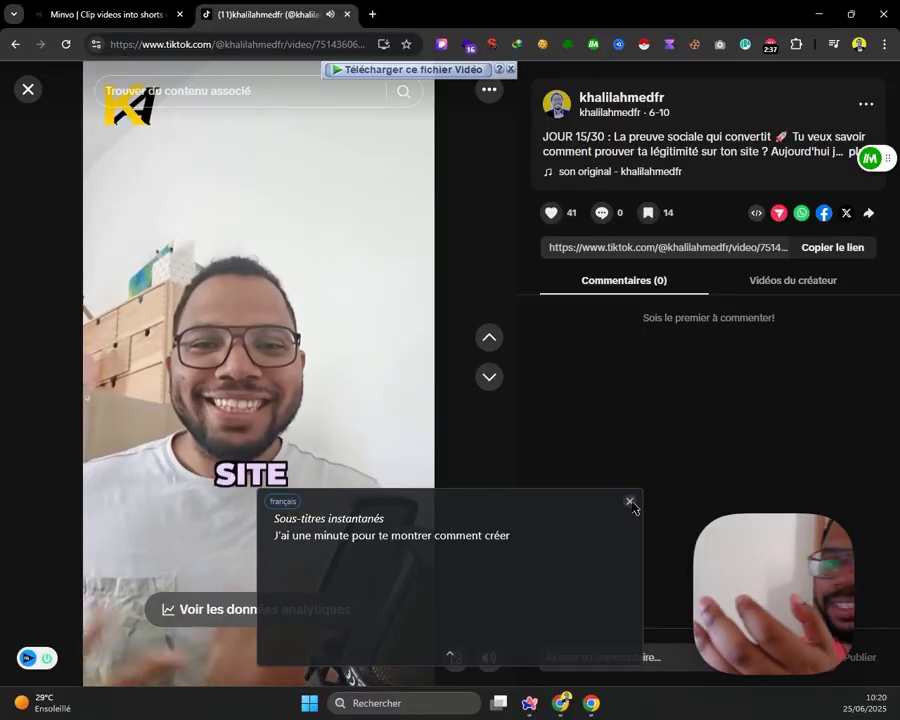
pyautogui.click(630, 502)
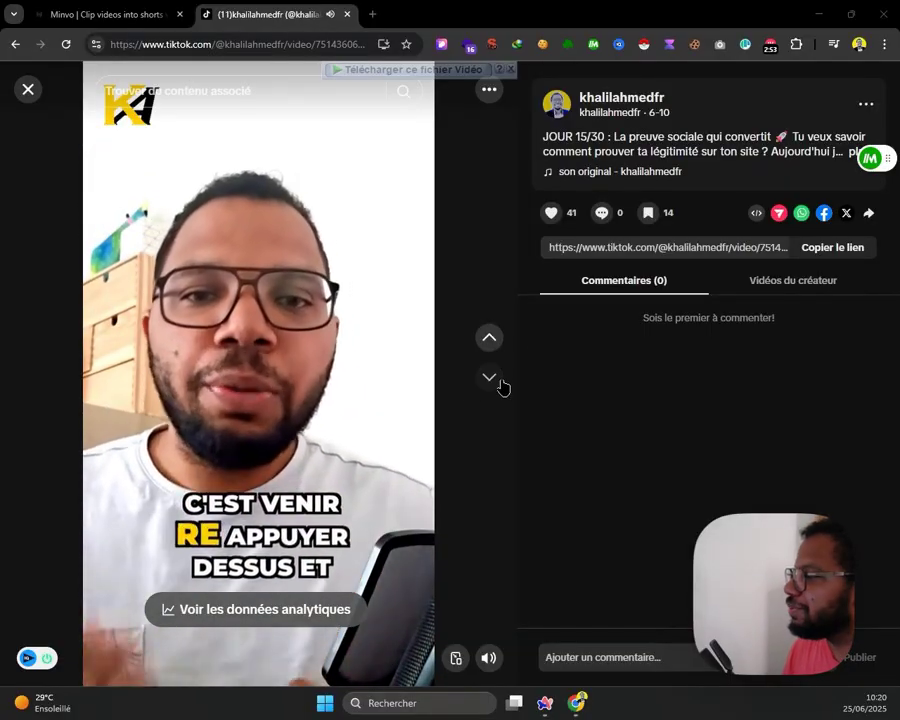
# Advance to the Jour 12 video and expand its full description
pyautogui.click(500, 382)
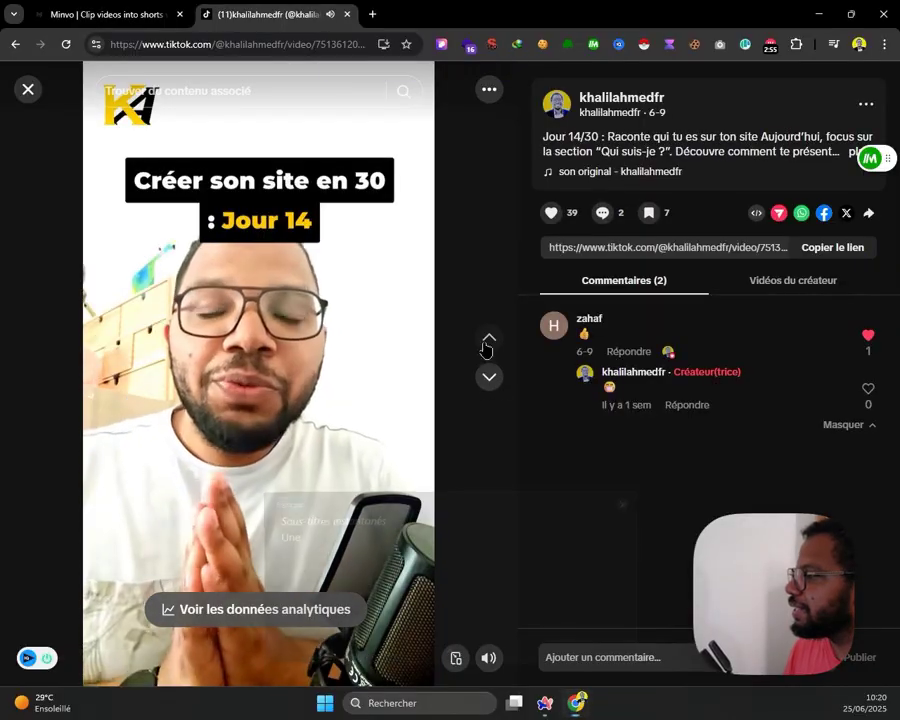
pyautogui.click(487, 382)
pyautogui.click(487, 382)
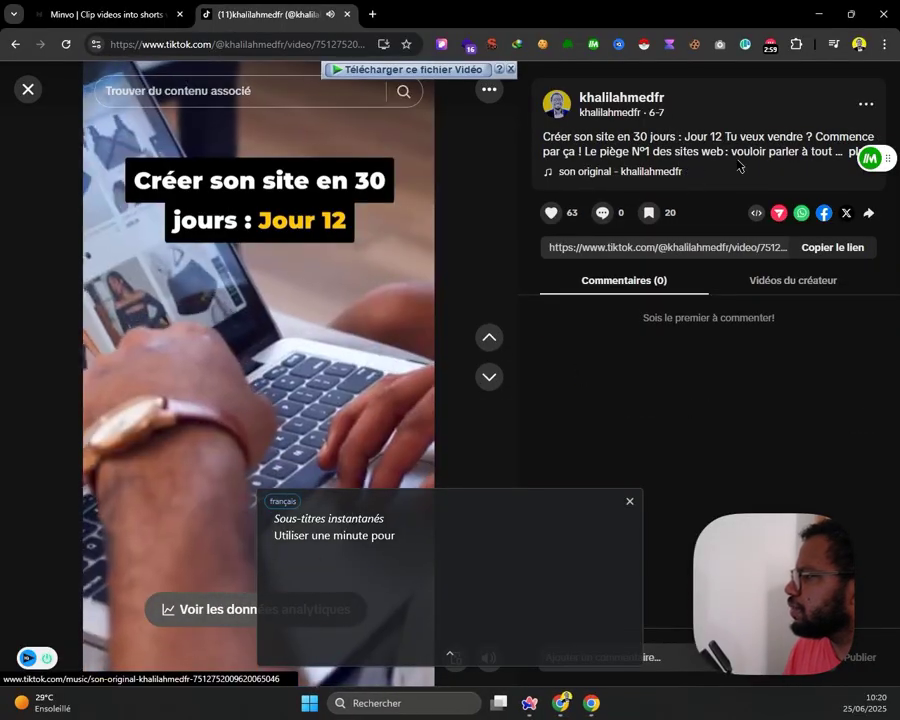
pyautogui.moveTo(866, 158)
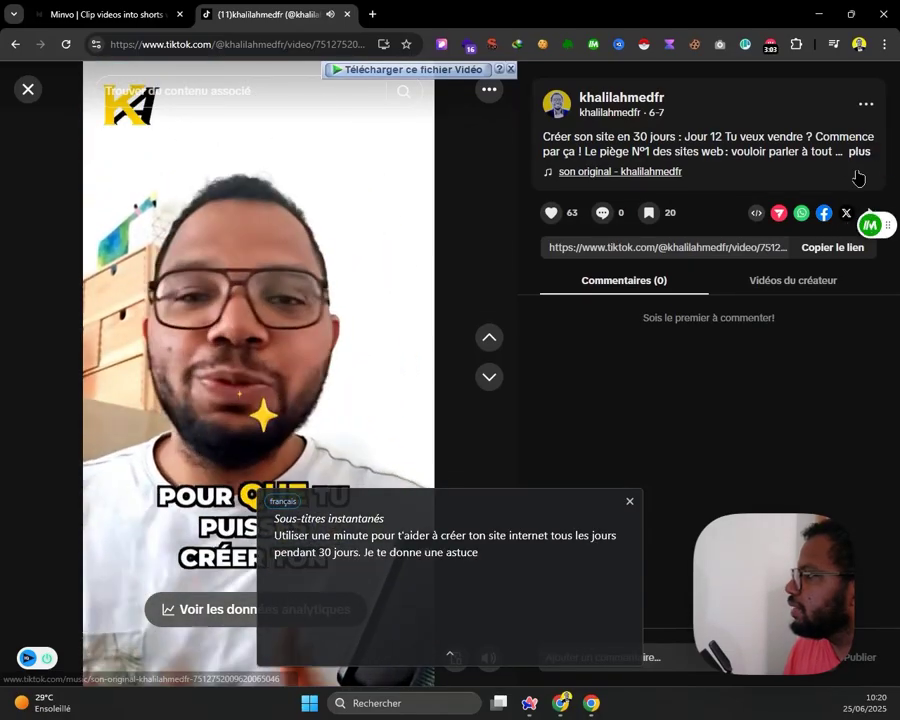
pyautogui.click(859, 152)
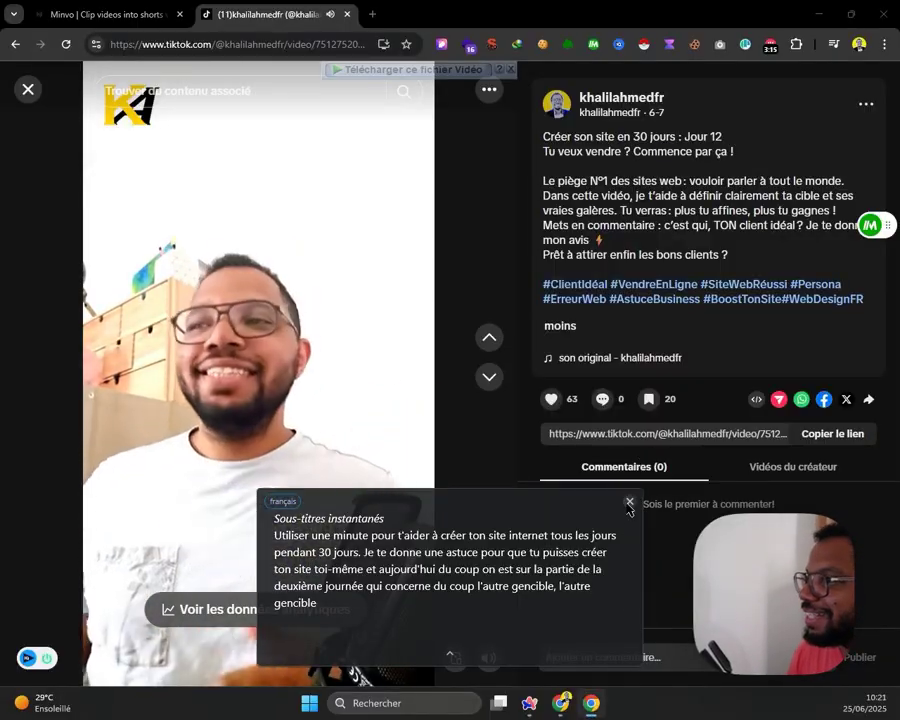
# Dismiss the live captions overlay, close the Jour 12 video and look through the series thumbnails on the profile's video grid
pyautogui.click(629, 503)
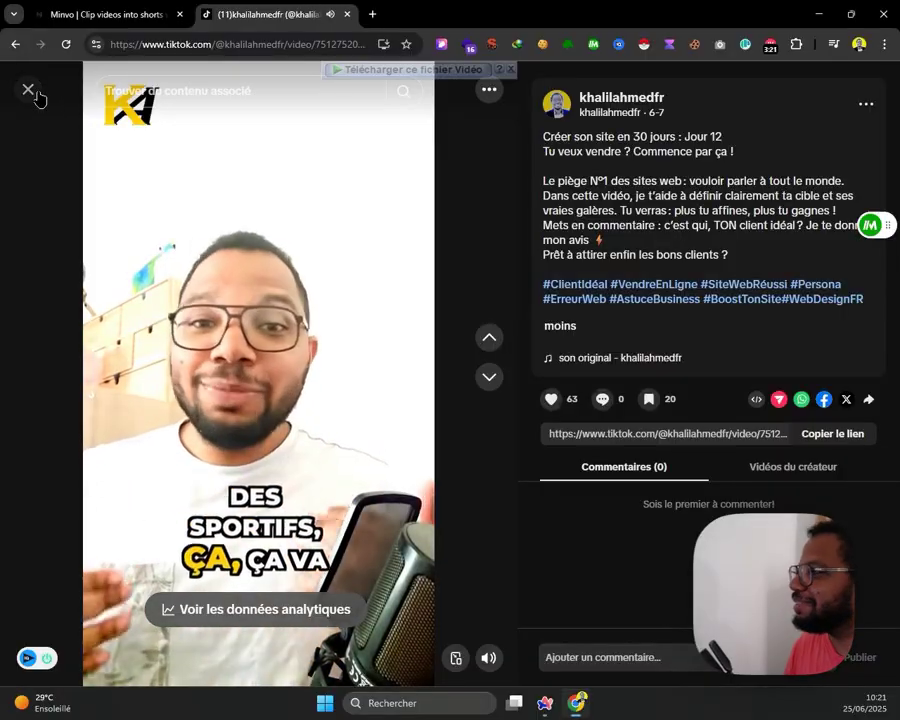
pyautogui.click(32, 91)
pyautogui.scroll(-3, 632, 371)
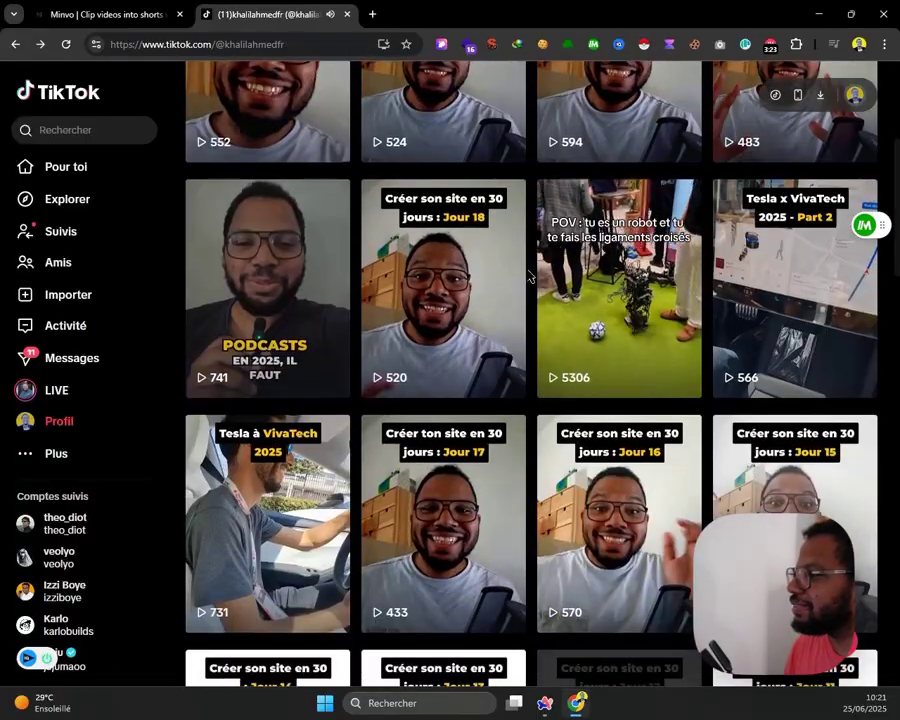
pyautogui.scroll(3, 660, 340)
pyautogui.scroll(-5, 436, 510)
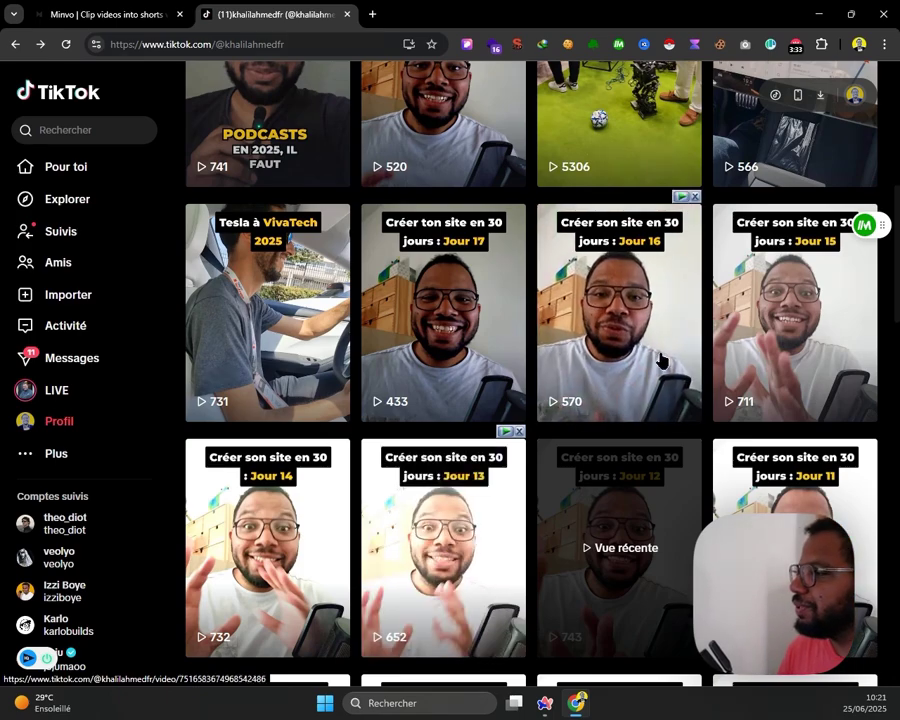
pyautogui.scroll(-2, 478, 580)
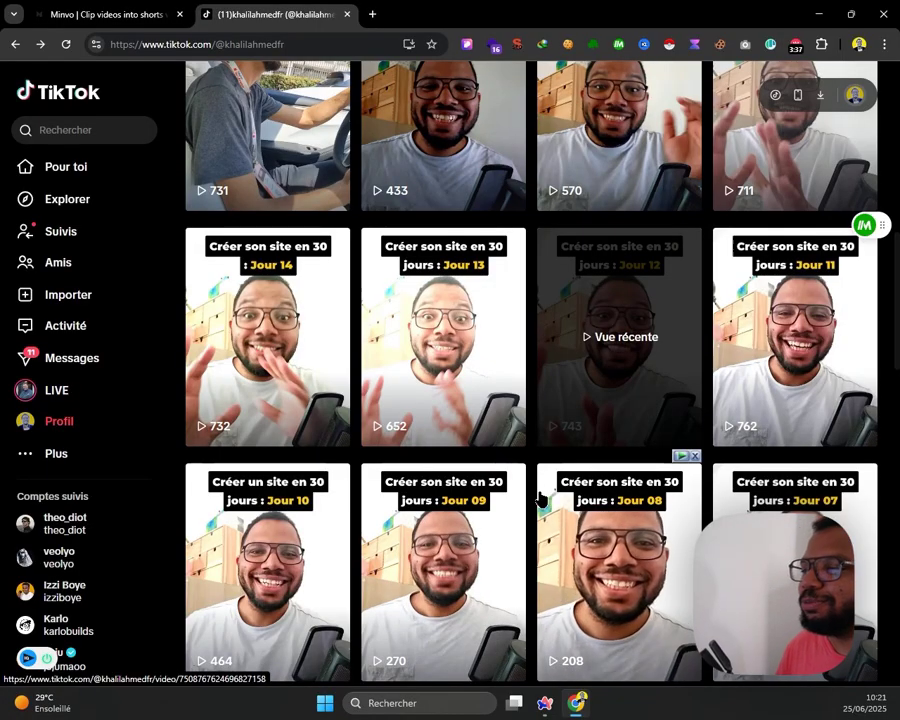
pyautogui.moveTo(540, 498)
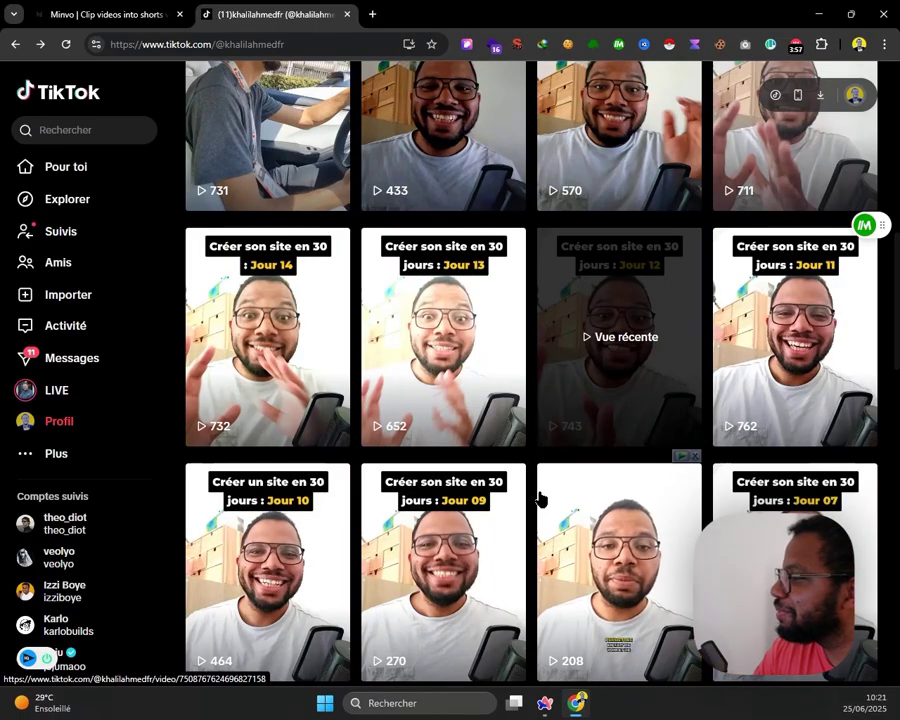
pyautogui.scroll(-3, 596, 475)
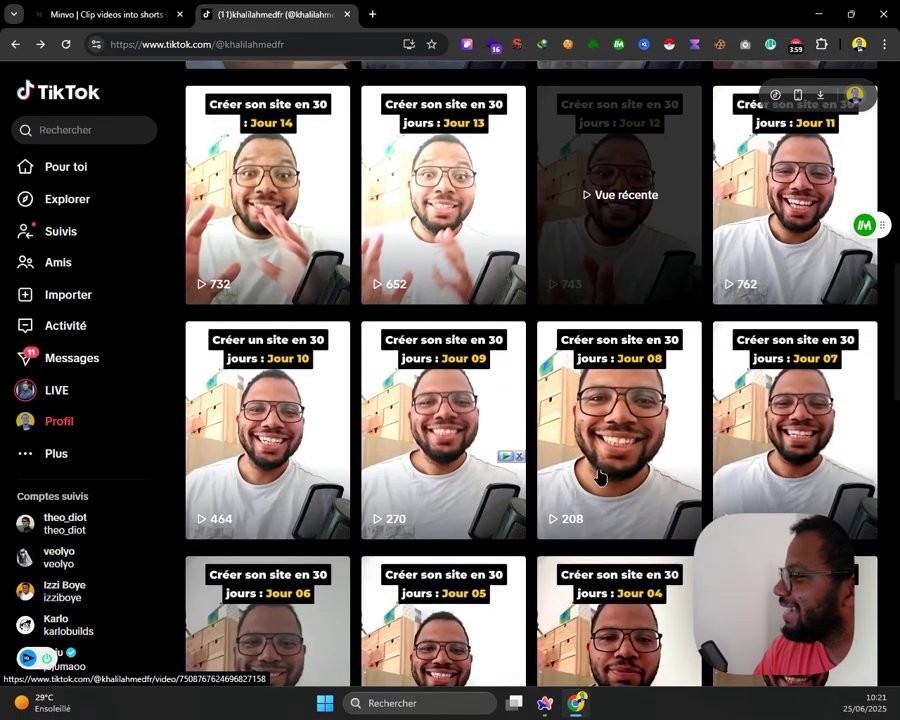
# Examine the "Créer son site en 30 jours" series on the profile grid from Jour 22 down to Jour 01, comparing the thumbnails
pyautogui.scroll(9, 598, 476)
pyautogui.scroll(-4, 598, 476)
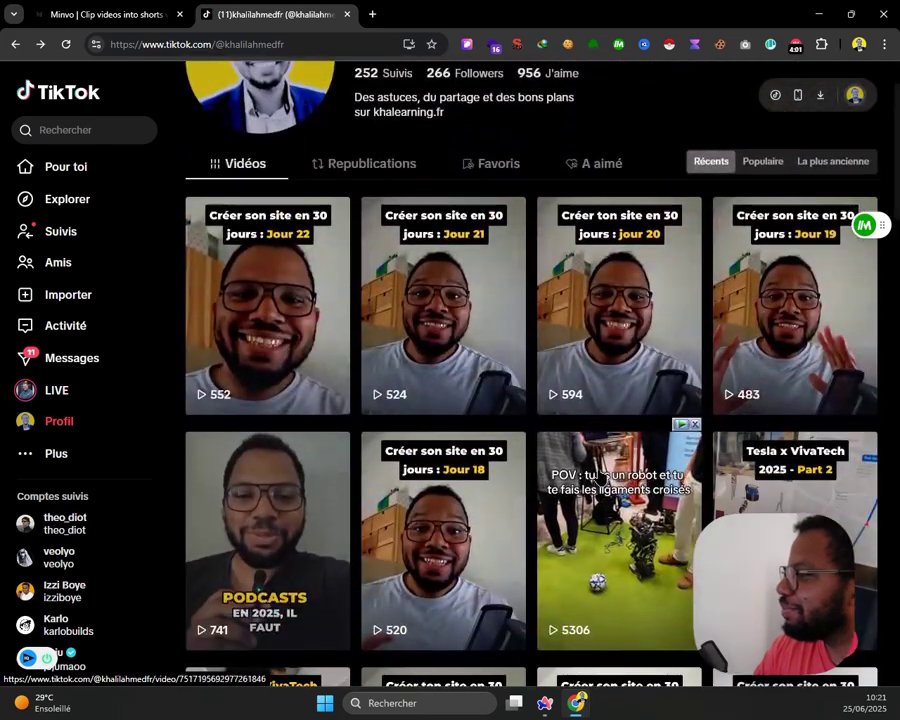
pyautogui.scroll(-5, 598, 477)
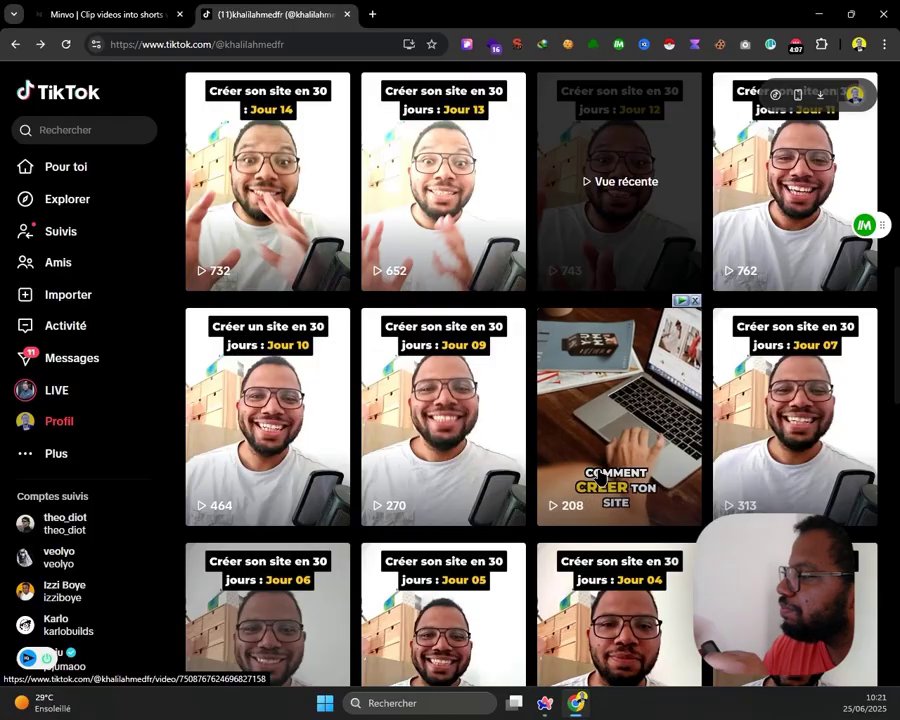
pyautogui.scroll(-6, 598, 478)
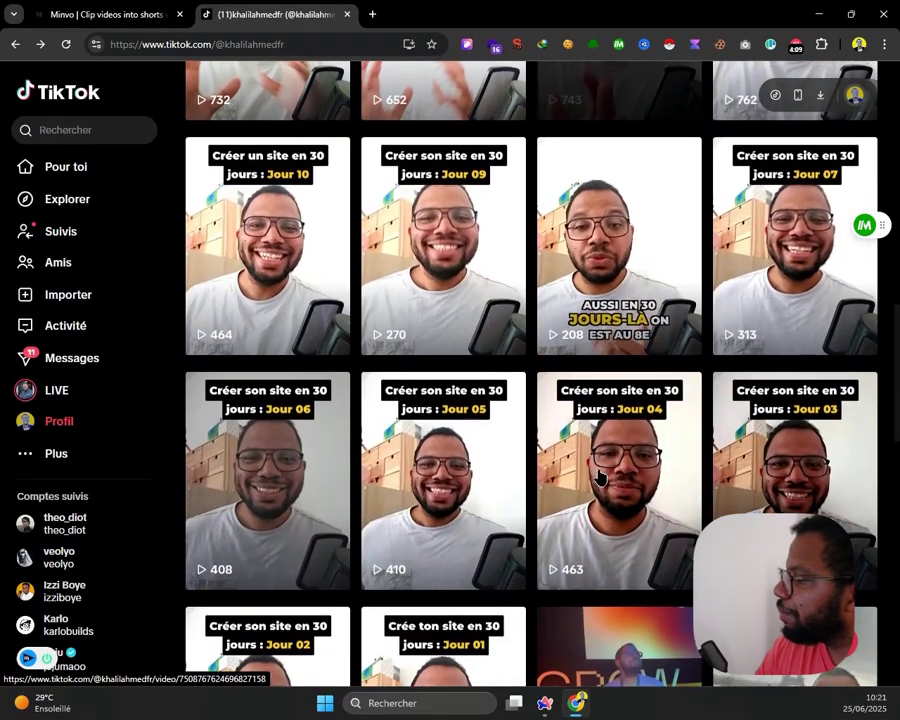
pyautogui.scroll(-1, 600, 477)
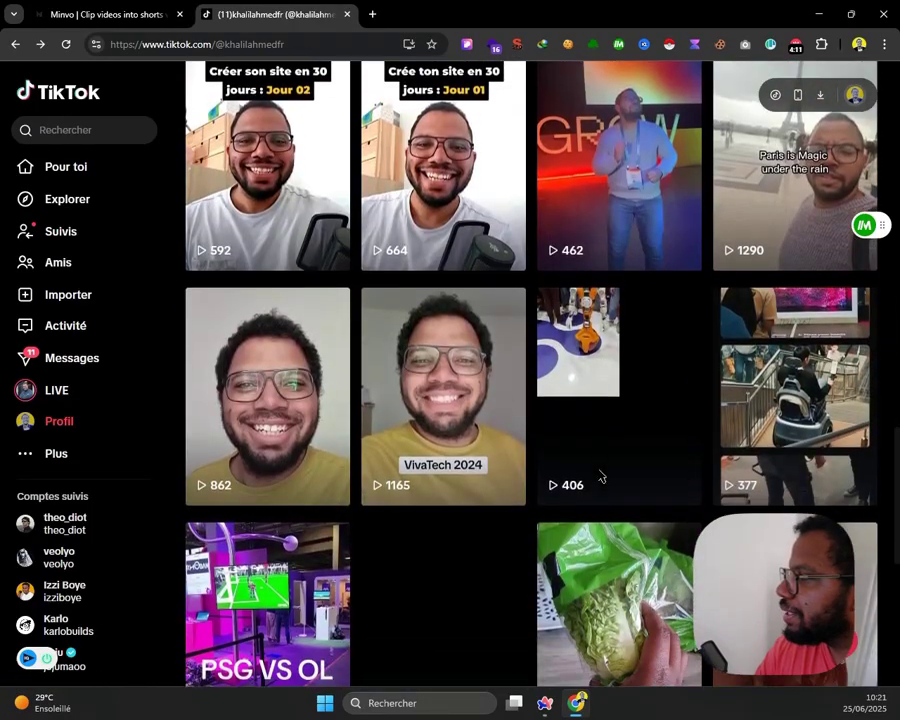
pyautogui.scroll(3, 375, 210)
pyautogui.scroll(8, 375, 207)
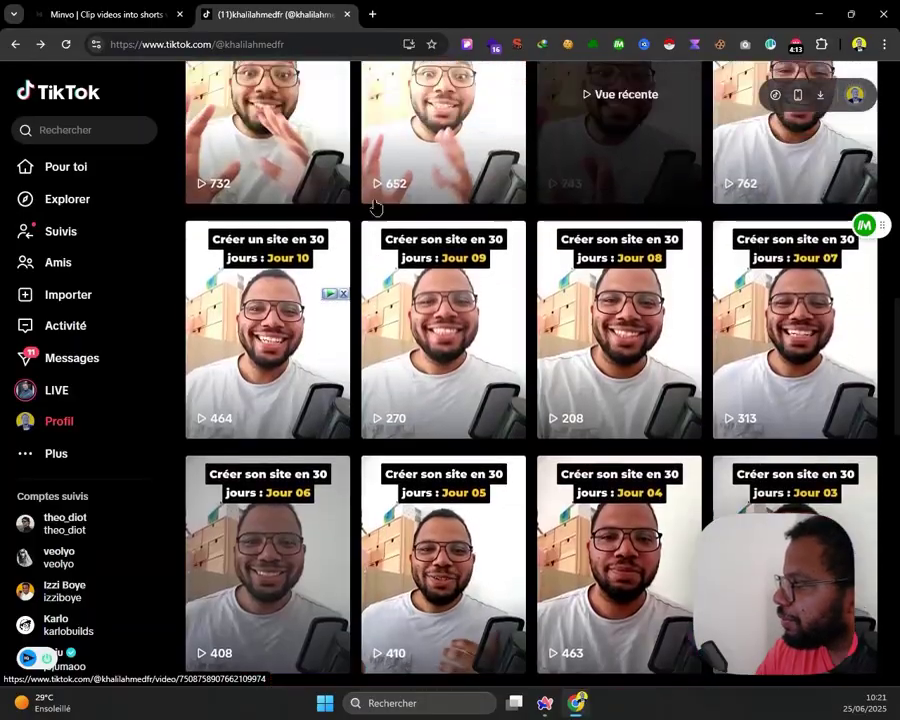
pyautogui.scroll(2, 615, 636)
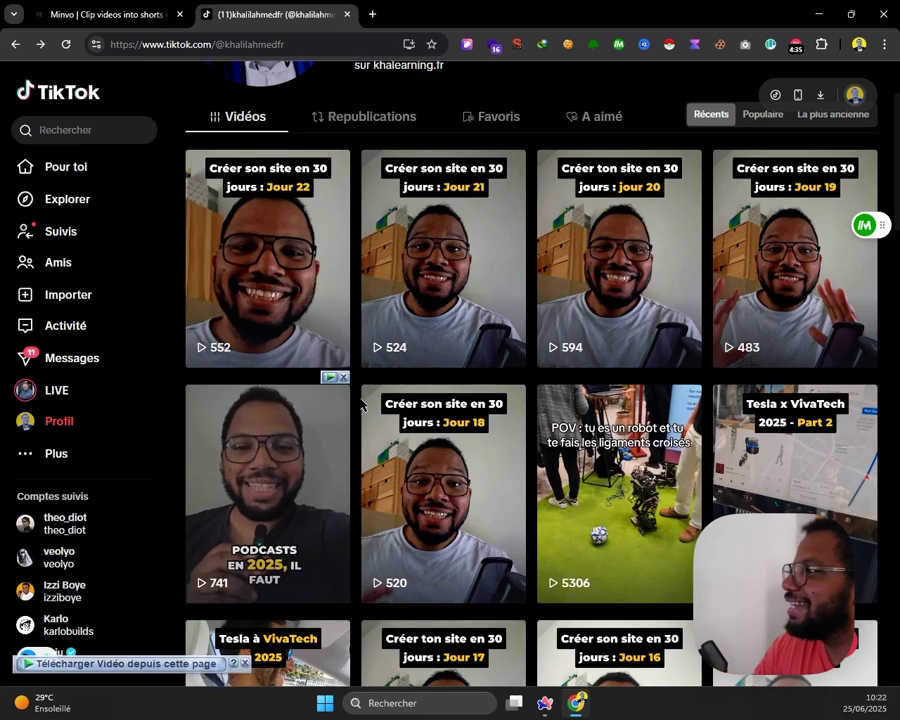
pyautogui.scroll(-7, 622, 621)
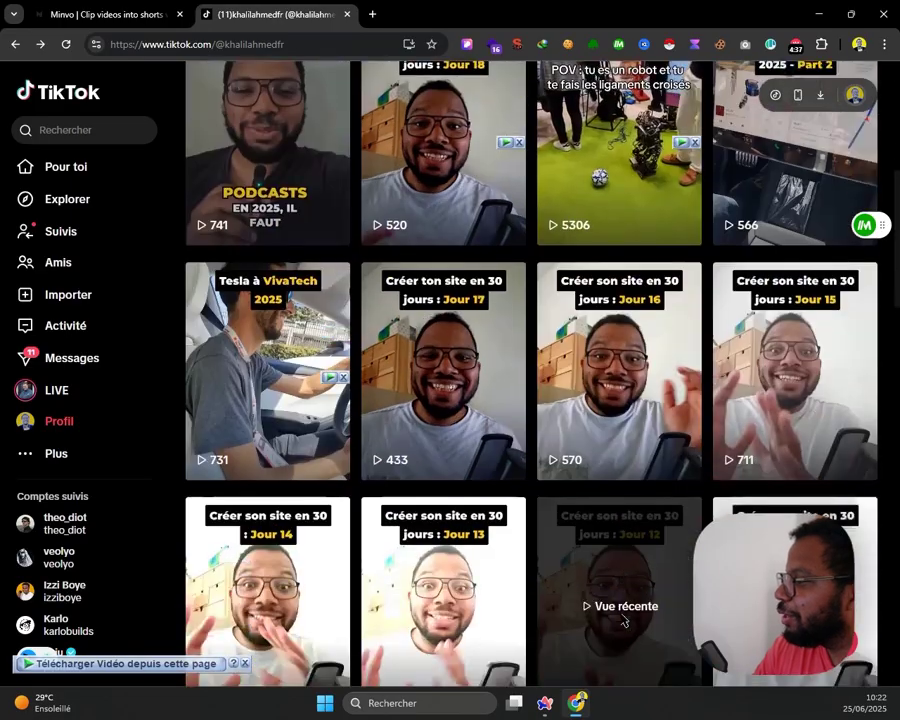
pyautogui.scroll(-2, 622, 621)
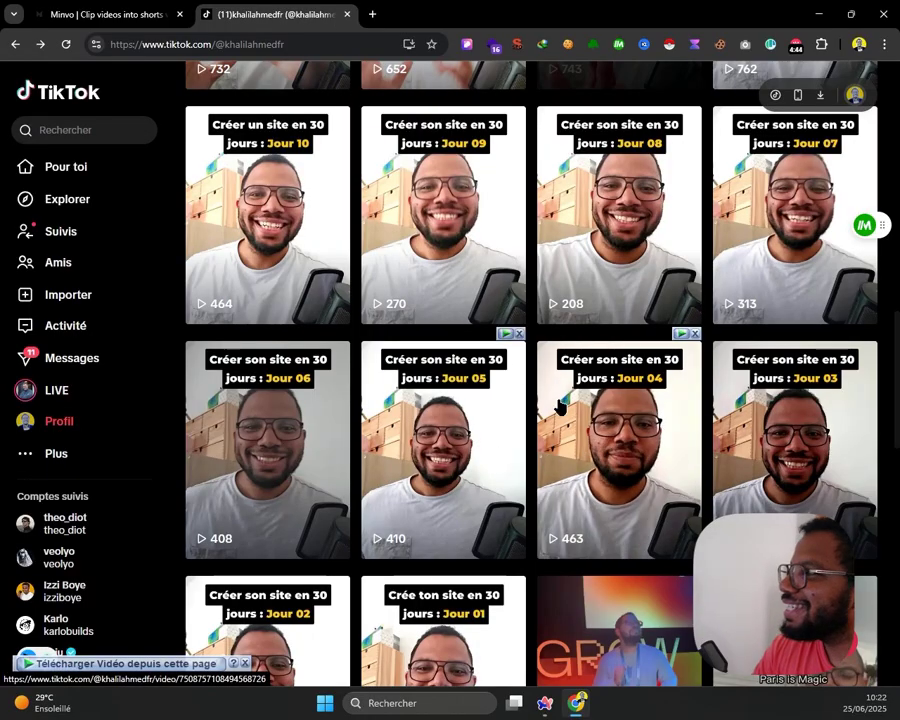
# Switch to Minvo, view the list of clips and return to the uploads
pyautogui.click(140, 8)
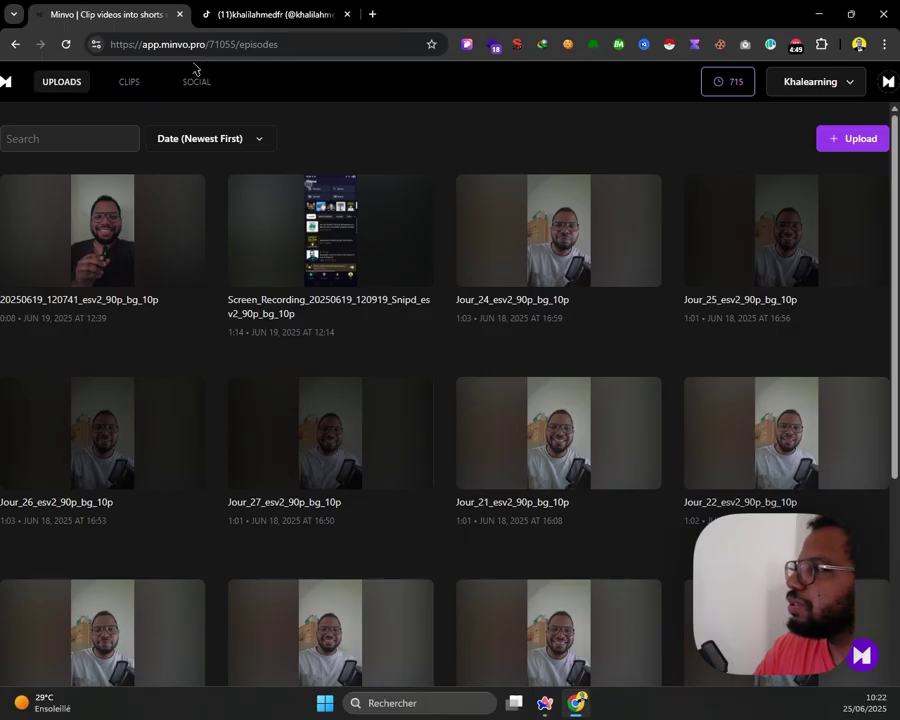
pyautogui.click(138, 88)
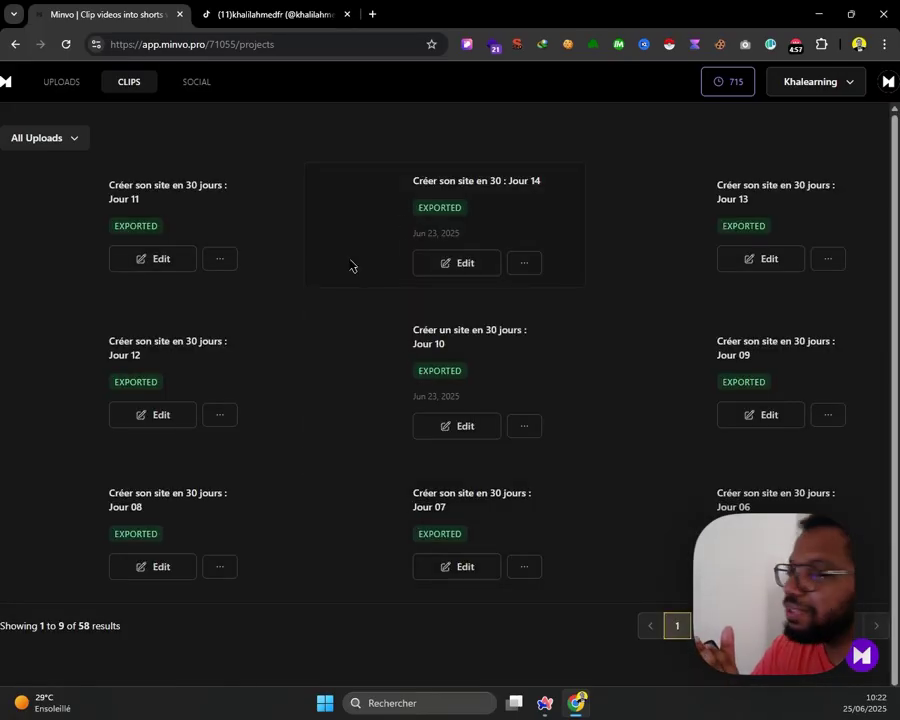
pyautogui.click(61, 81)
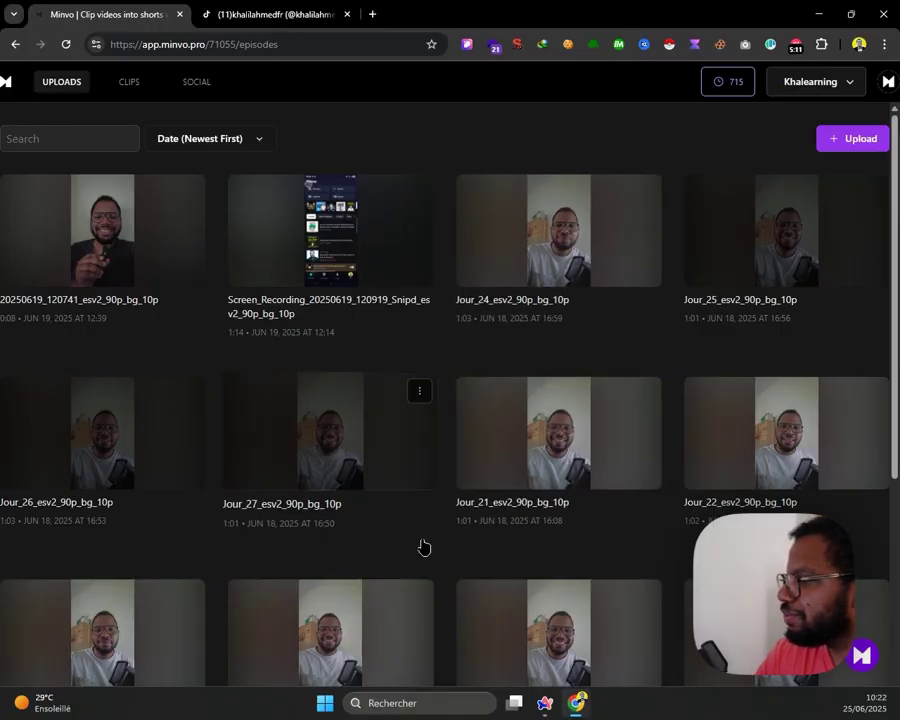
# Open the Jour_23_esv2_90p_bg_10p upload to view its clip and transcript, and return to the uploads list
pyautogui.scroll(-1, 487, 489)
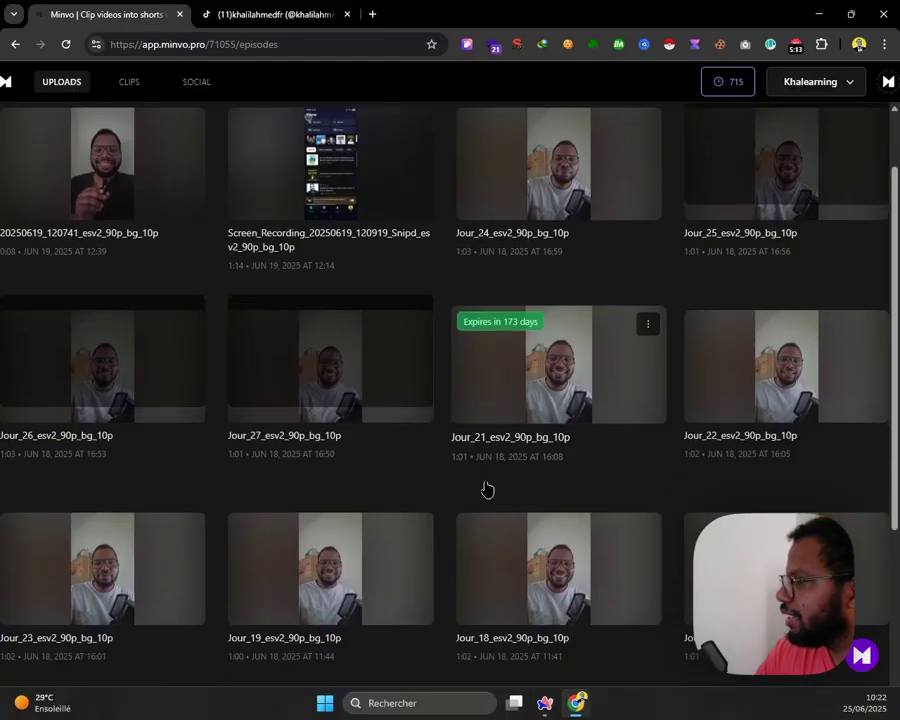
pyautogui.scroll(-1, 487, 489)
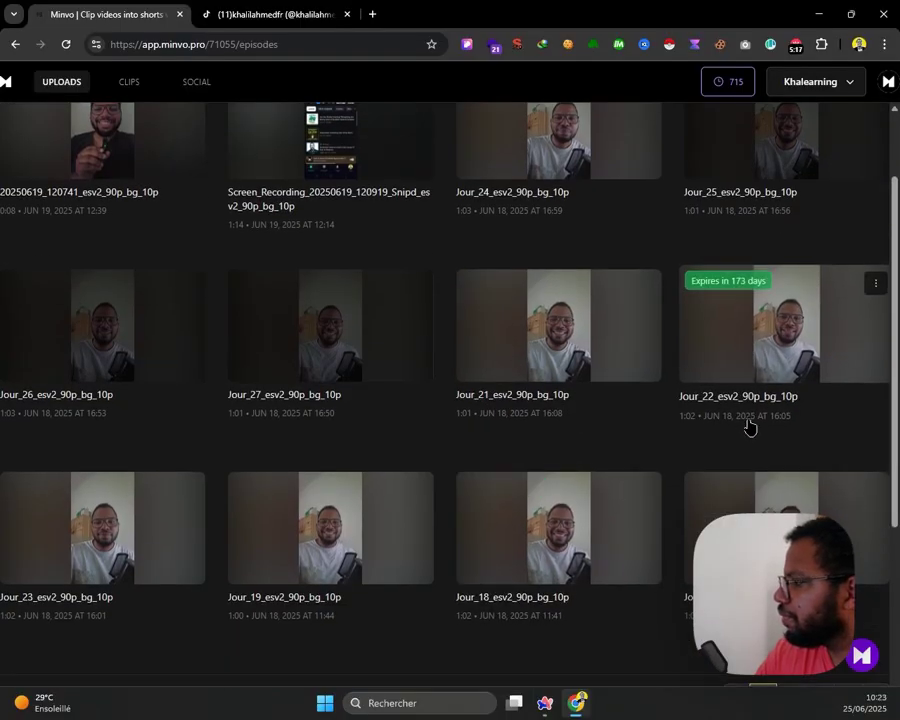
pyautogui.scroll(-4, 644, 334)
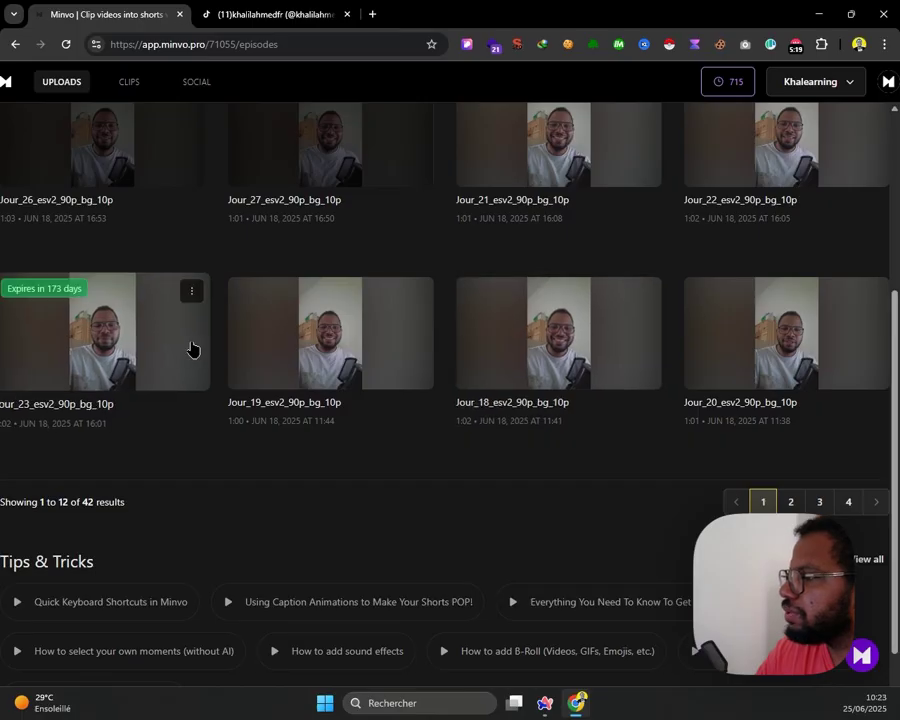
pyautogui.click(129, 328)
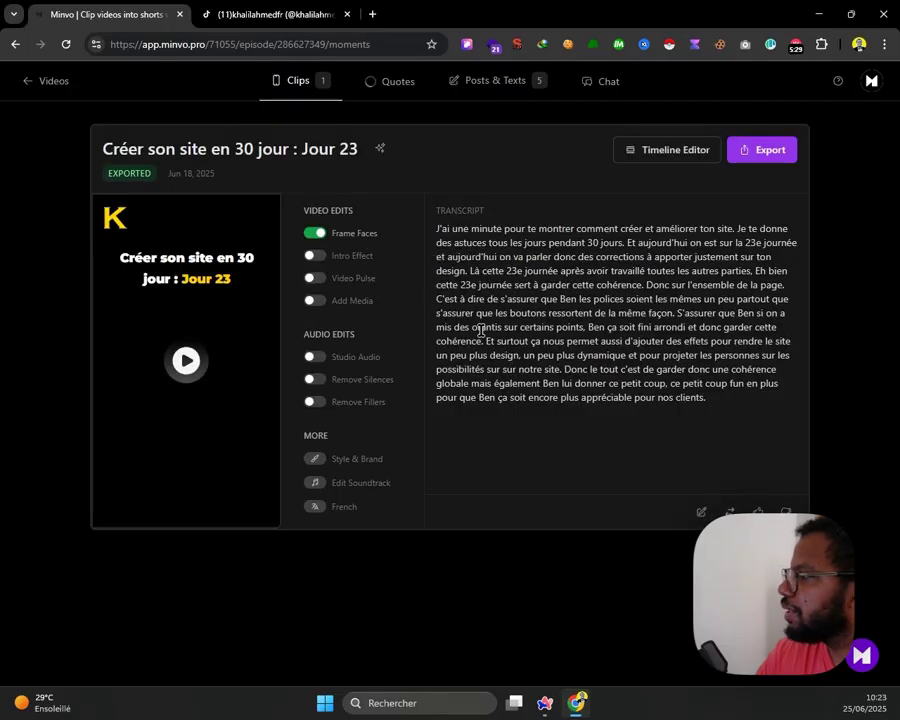
pyautogui.click(33, 85)
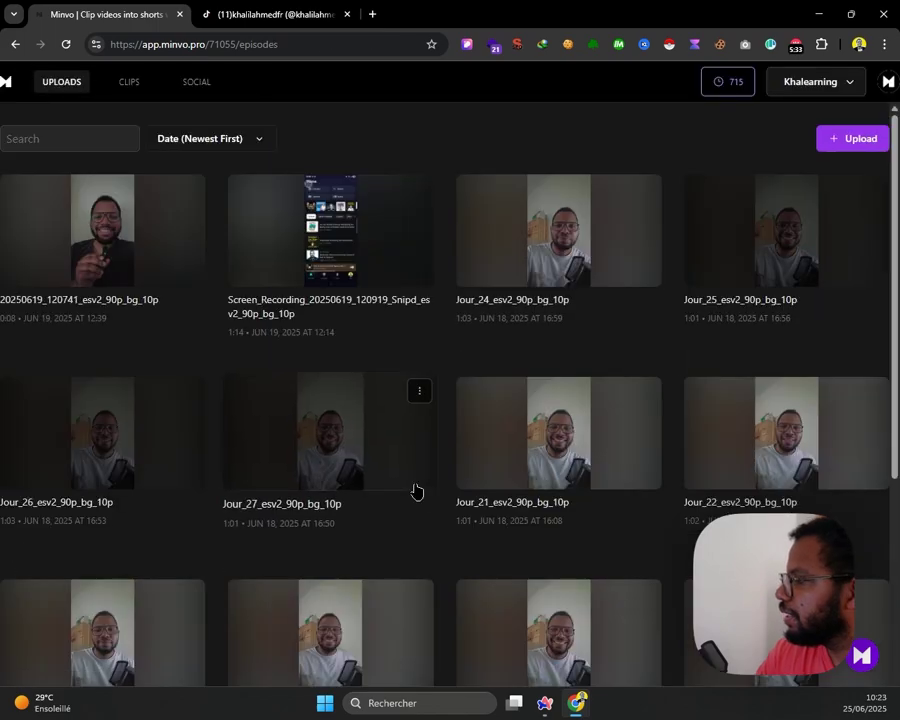
# Open the Jour_24_esv2_90p_bg_10p upload and load its clip in the Timeline Editor
pyautogui.scroll(-3, 530, 522)
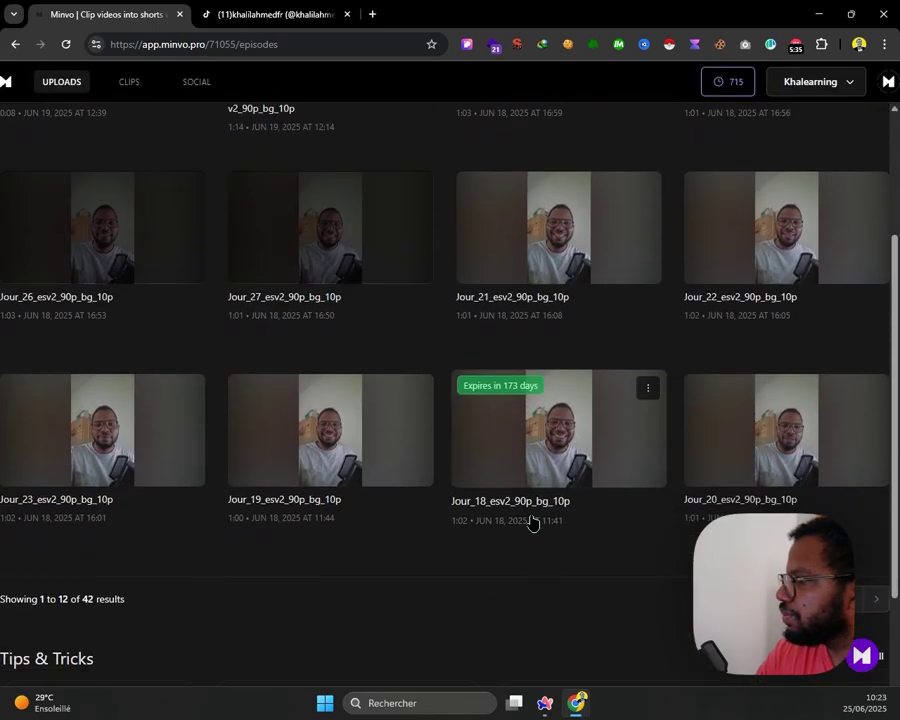
pyautogui.scroll(1, 262, 428)
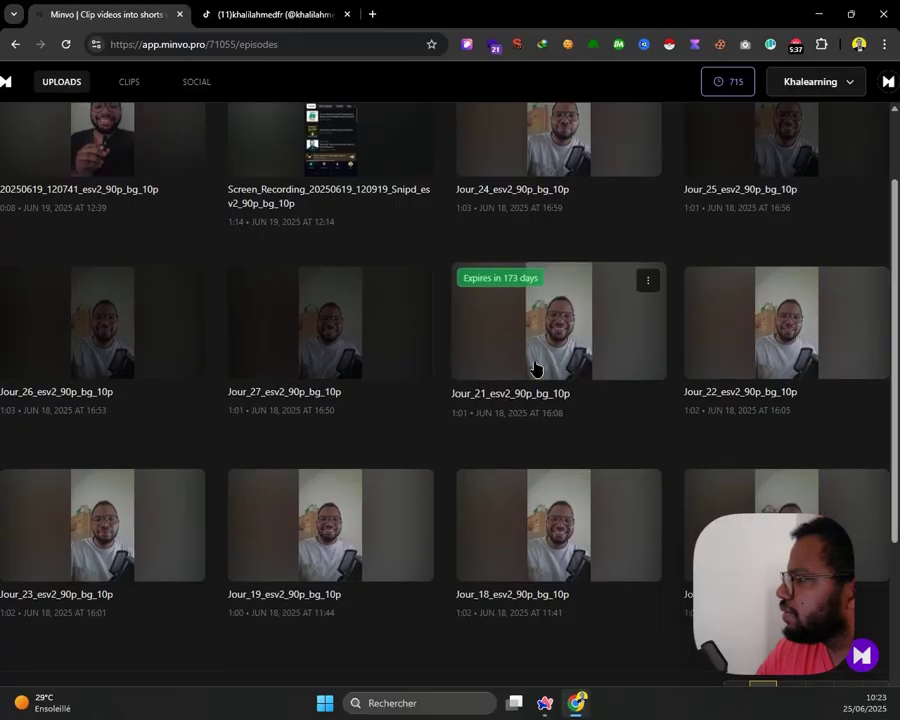
pyautogui.scroll(1, 599, 273)
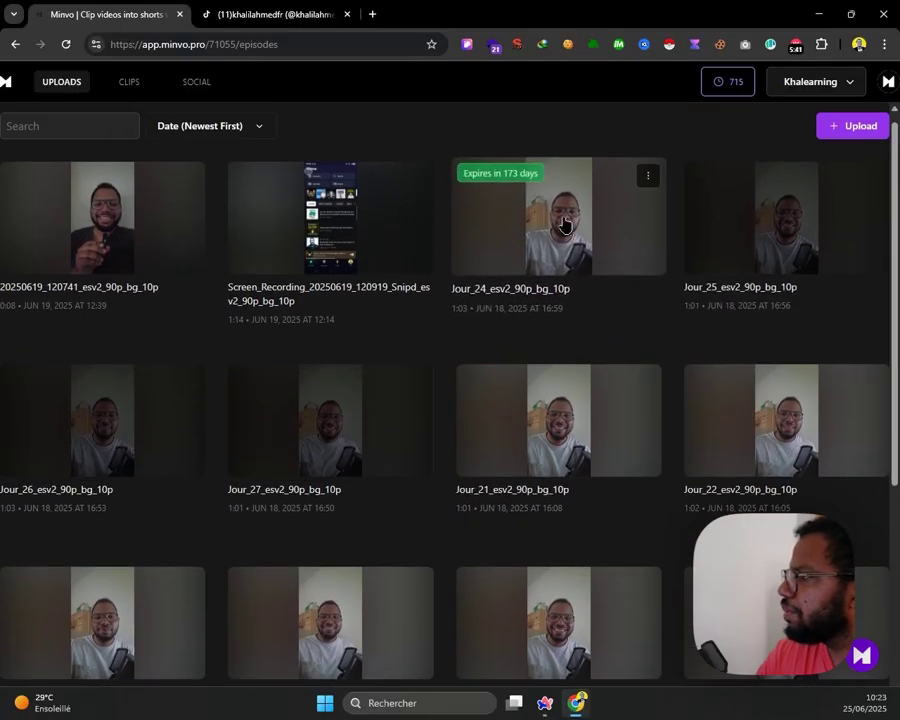
pyautogui.click(604, 238)
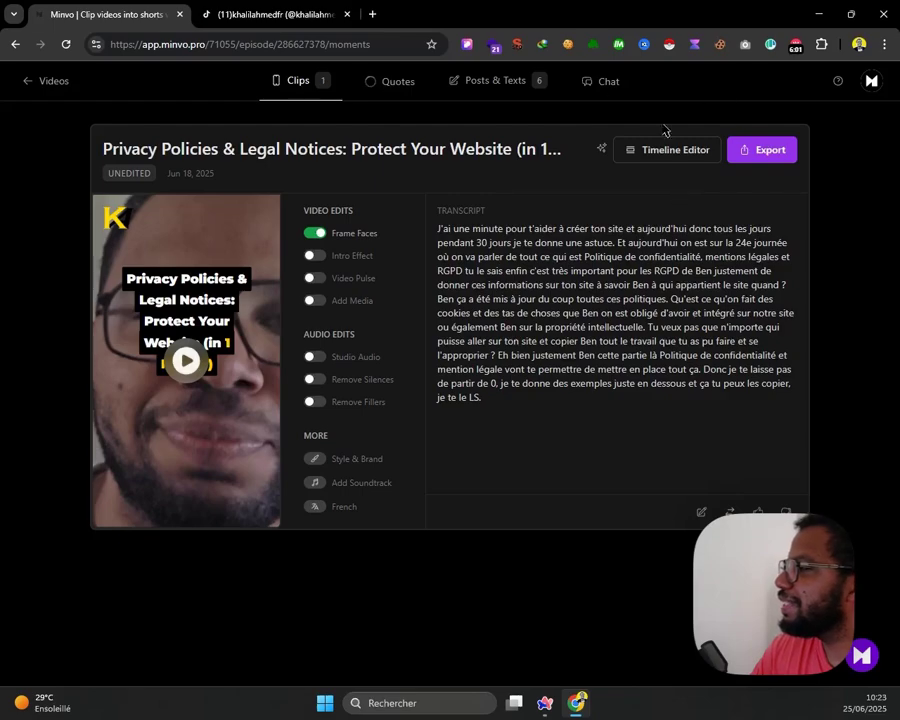
pyautogui.click(644, 155)
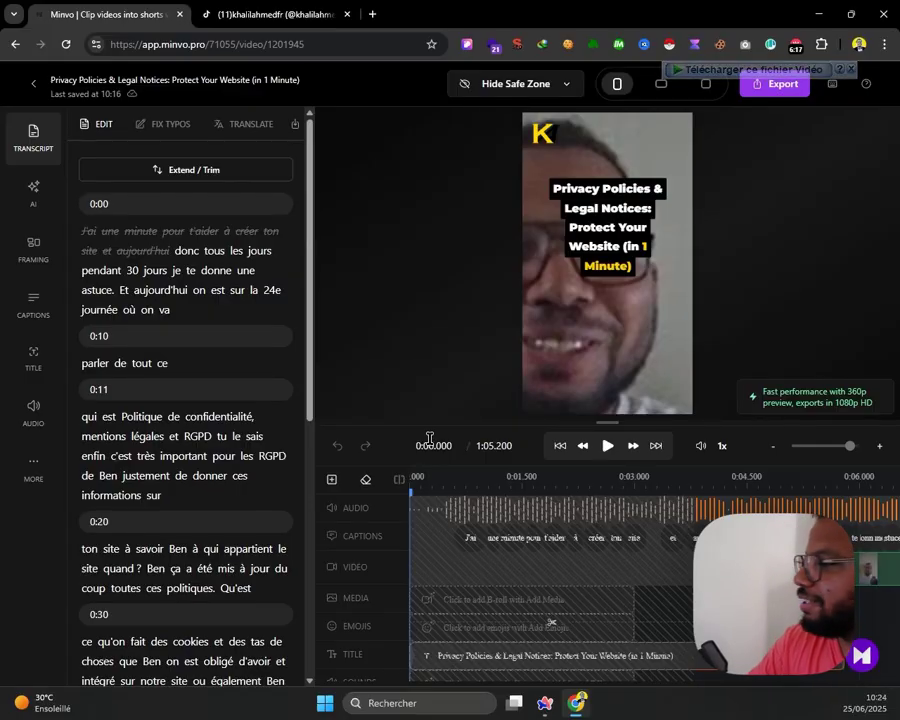
# Play the Jour 24 clip from its start to preview the framing and captions, and return the playhead to the start
pyautogui.click(603, 450)
pyautogui.click(601, 457)
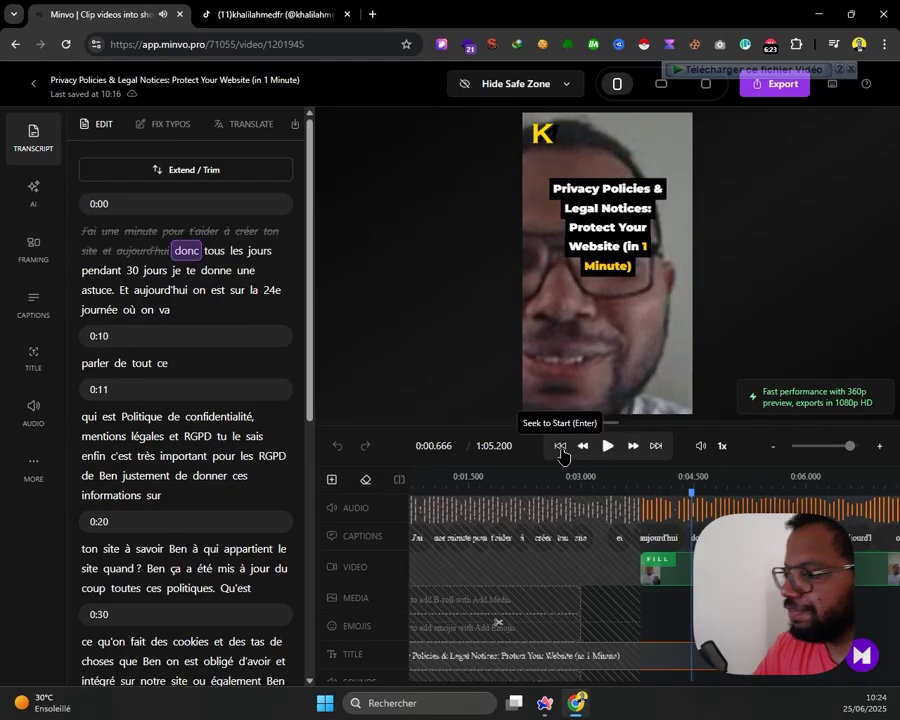
pyautogui.click(561, 451)
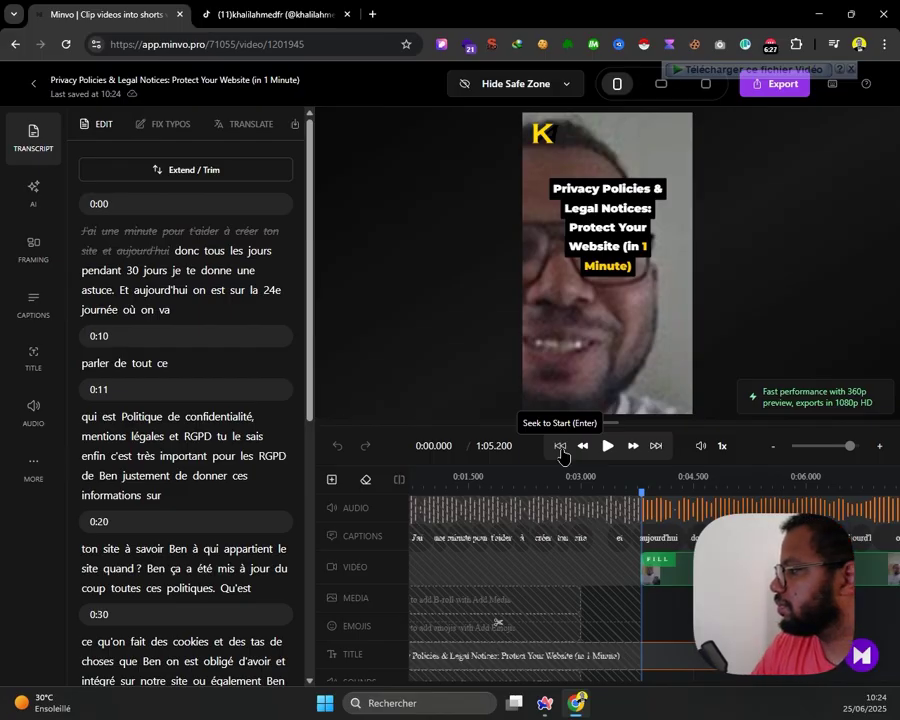
pyautogui.click(607, 447)
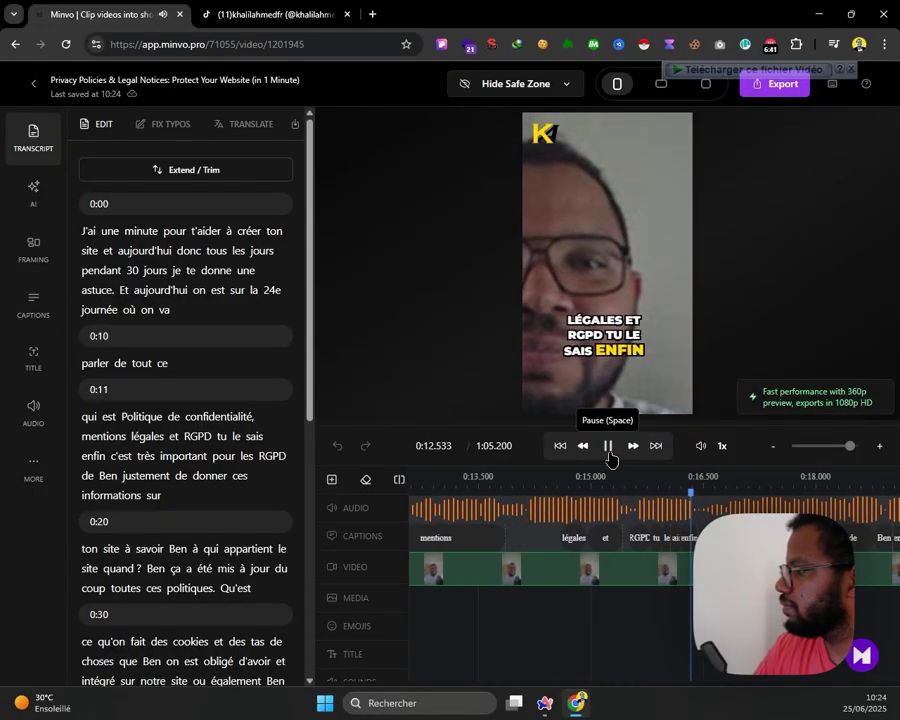
pyautogui.click(608, 446)
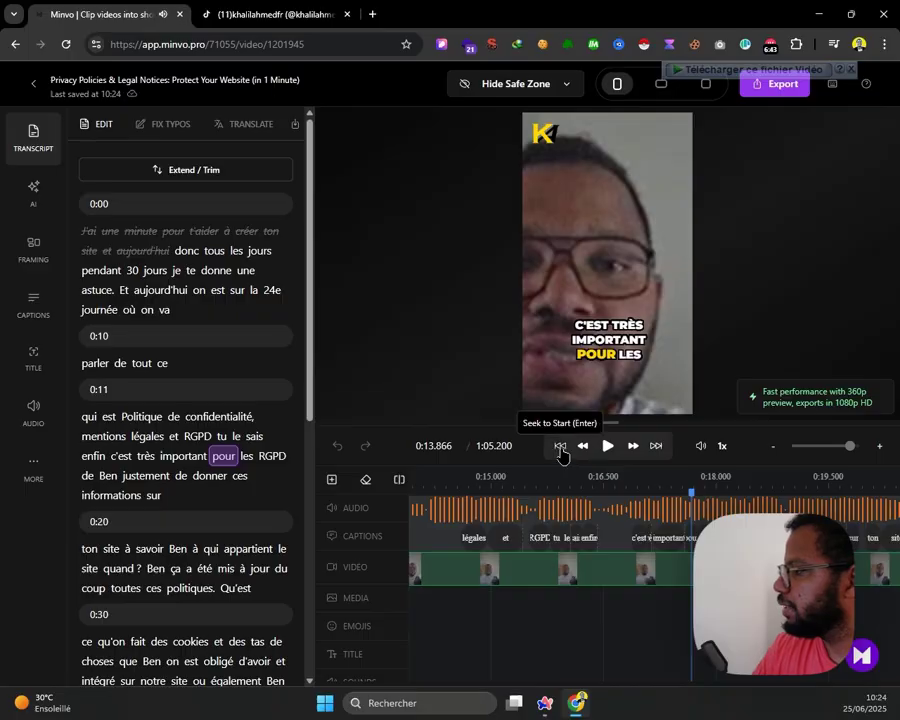
pyautogui.click(561, 447)
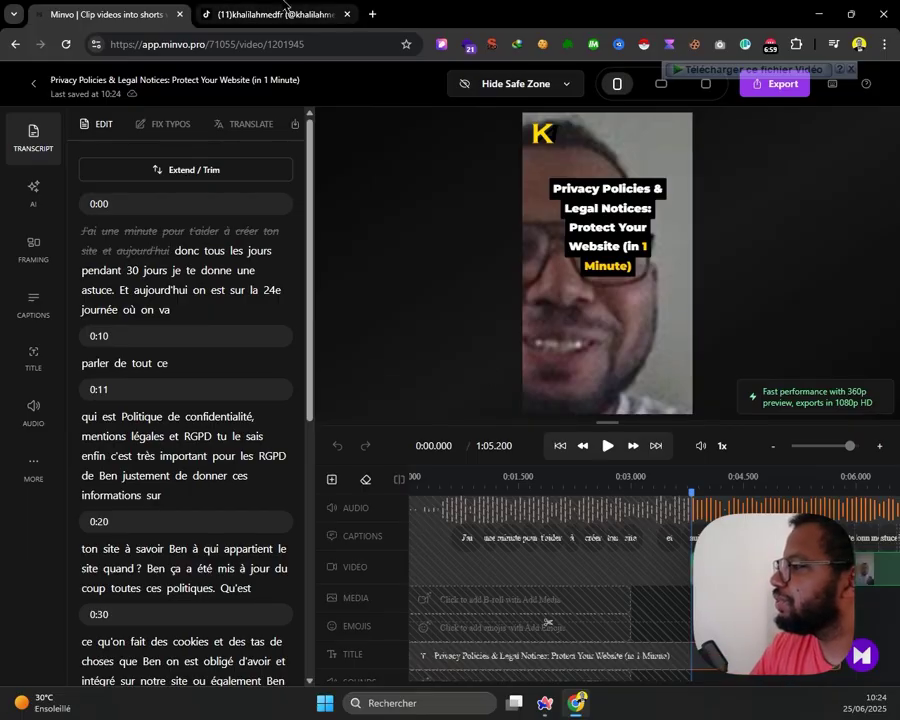
# Look at the Jour 01 to Jour 06 thumbnails on TikTok, switch back to Minvo and place its browser tab after TikTok's
pyautogui.click(270, 14)
pyautogui.scroll(-2, 560, 516)
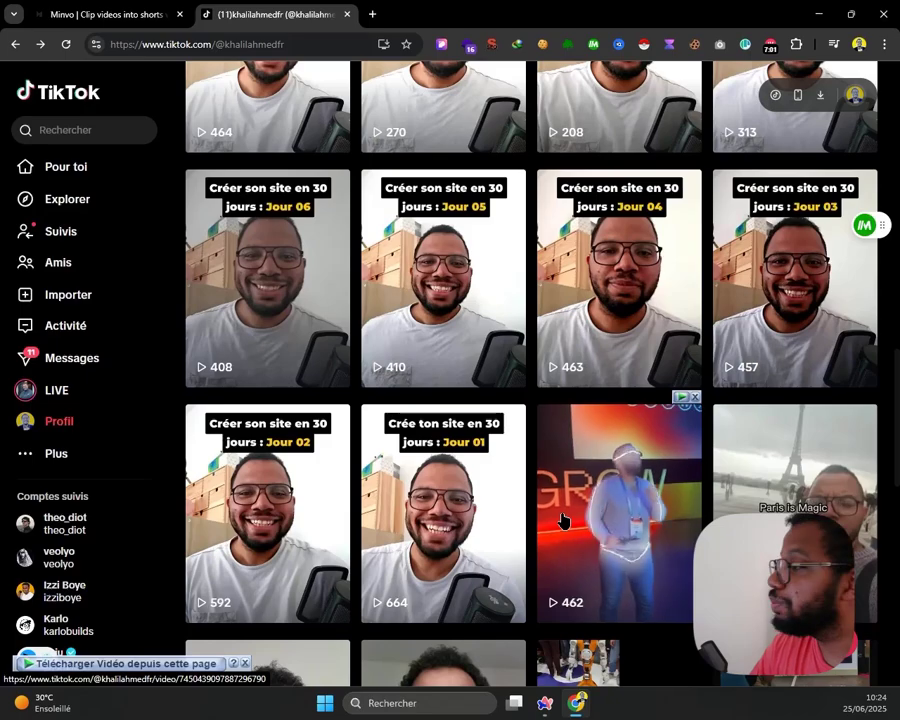
pyautogui.scroll(-1, 562, 520)
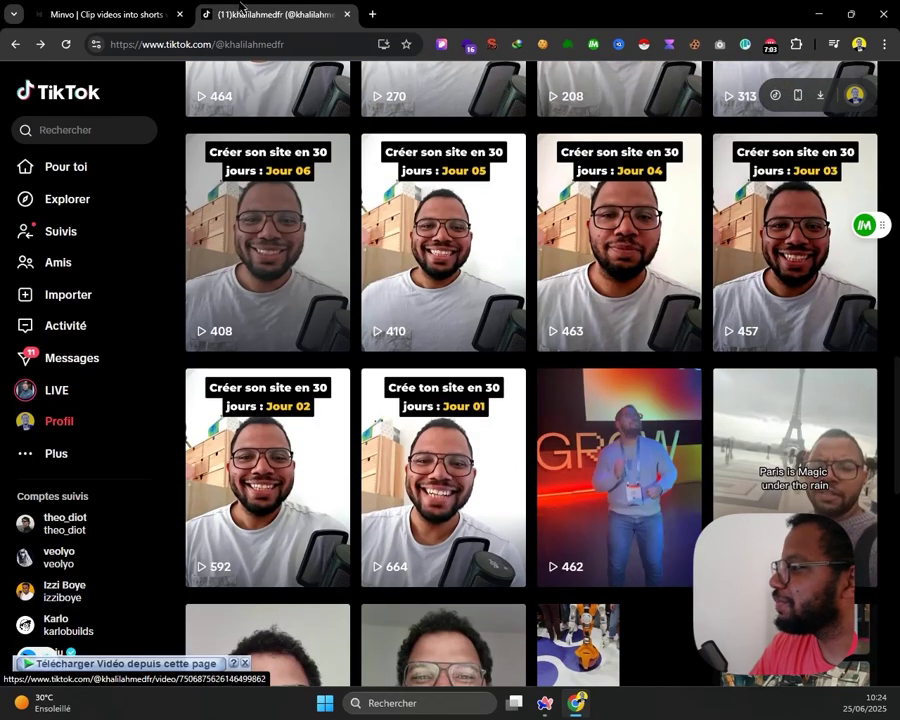
pyautogui.click(110, 14)
pyautogui.moveTo(432, 645); pyautogui.dragTo(268, 12)
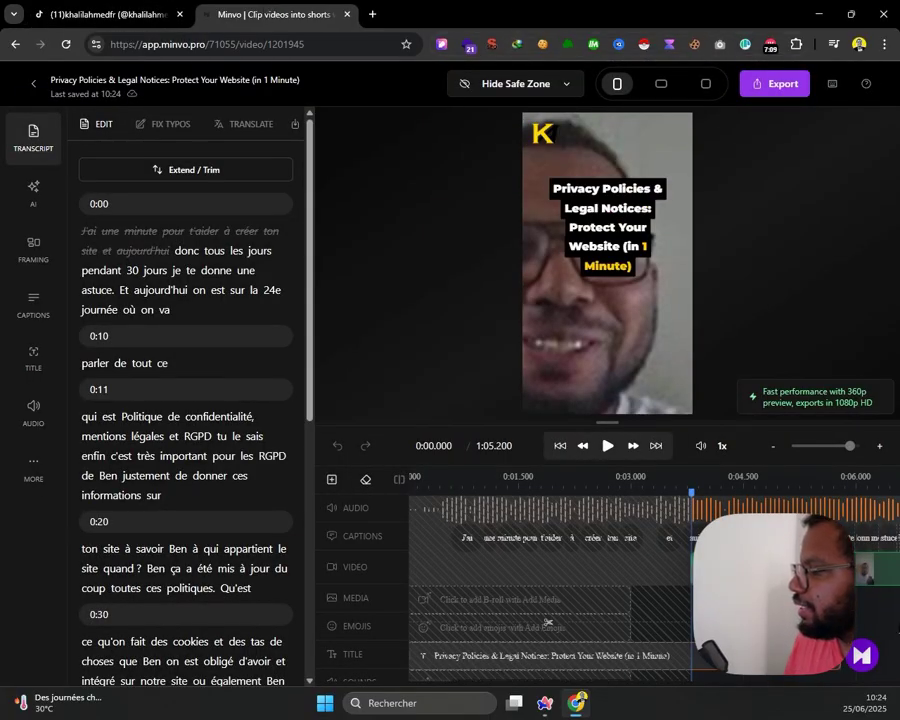
# Restore the removed opening sentence in the timeline and cut the silent gap before its first word "J'ai"
pyautogui.rightClick(549, 579)
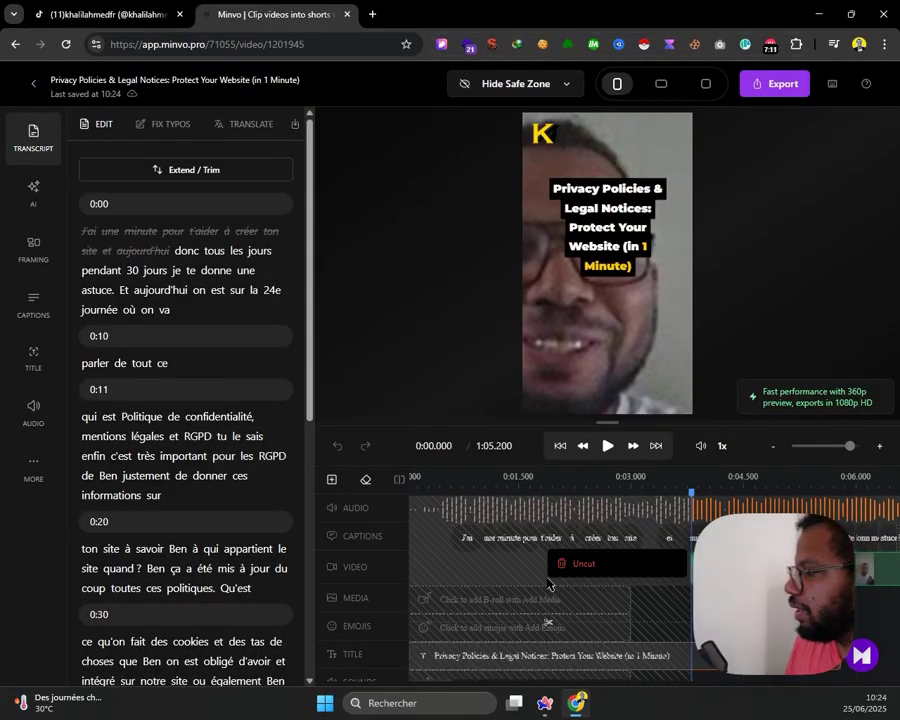
pyautogui.click(590, 563)
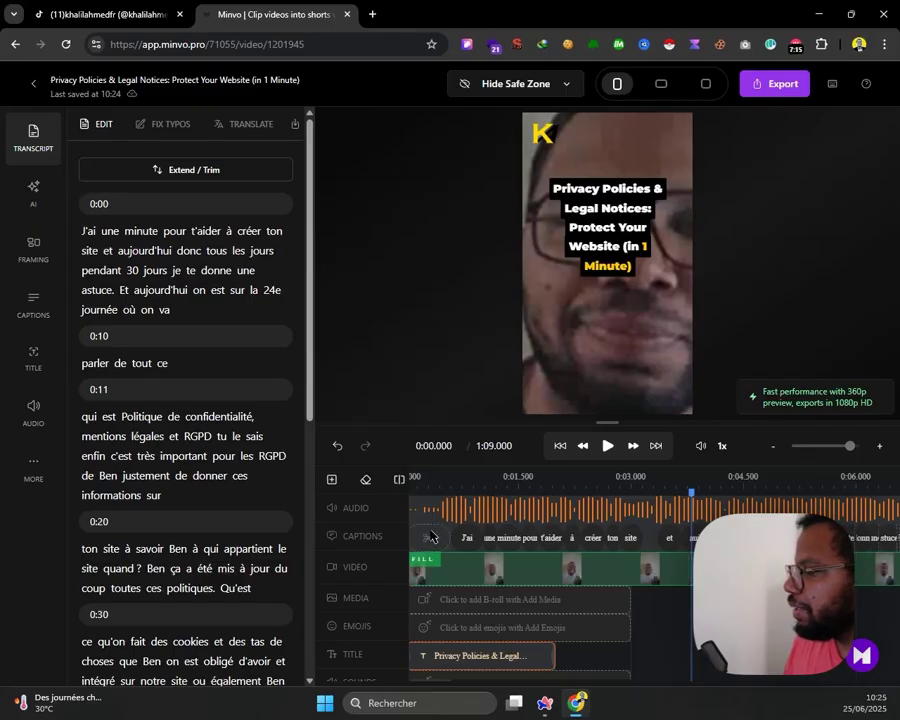
pyautogui.click(427, 540)
pyautogui.click(450, 522)
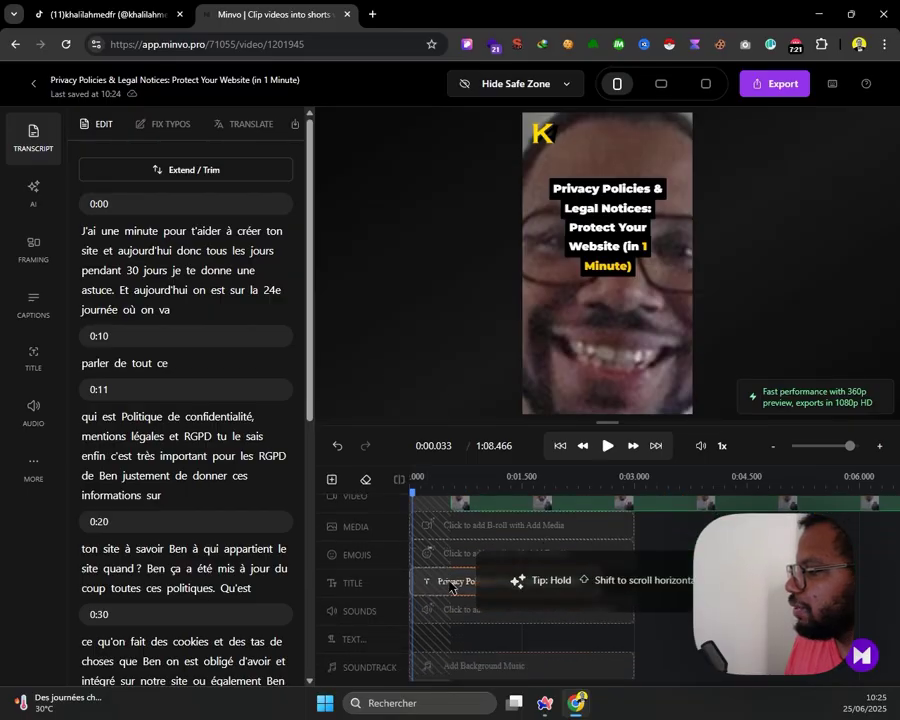
pyautogui.scroll(-3, 630, 595)
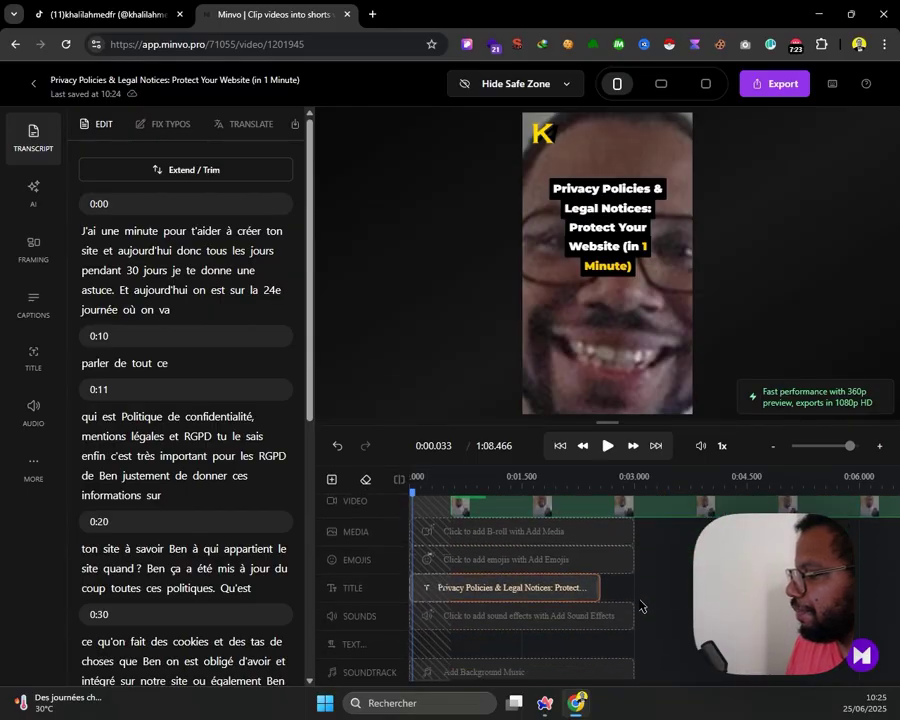
pyautogui.scroll(3, 631, 602)
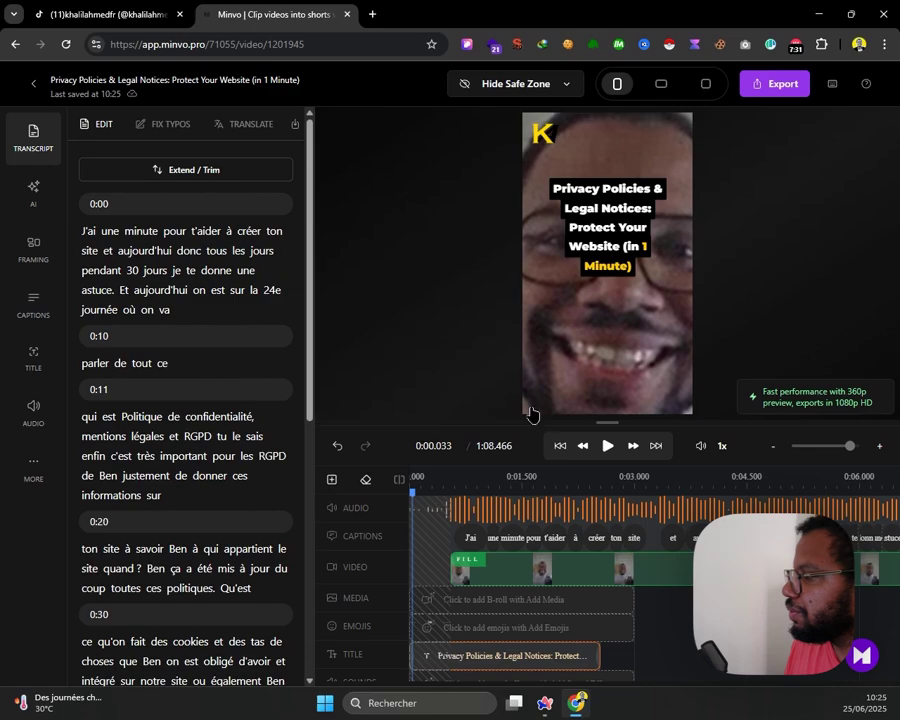
# Play the clip from its start with the preview sound muted, and pause it at about 10 seconds
pyautogui.click(607, 446)
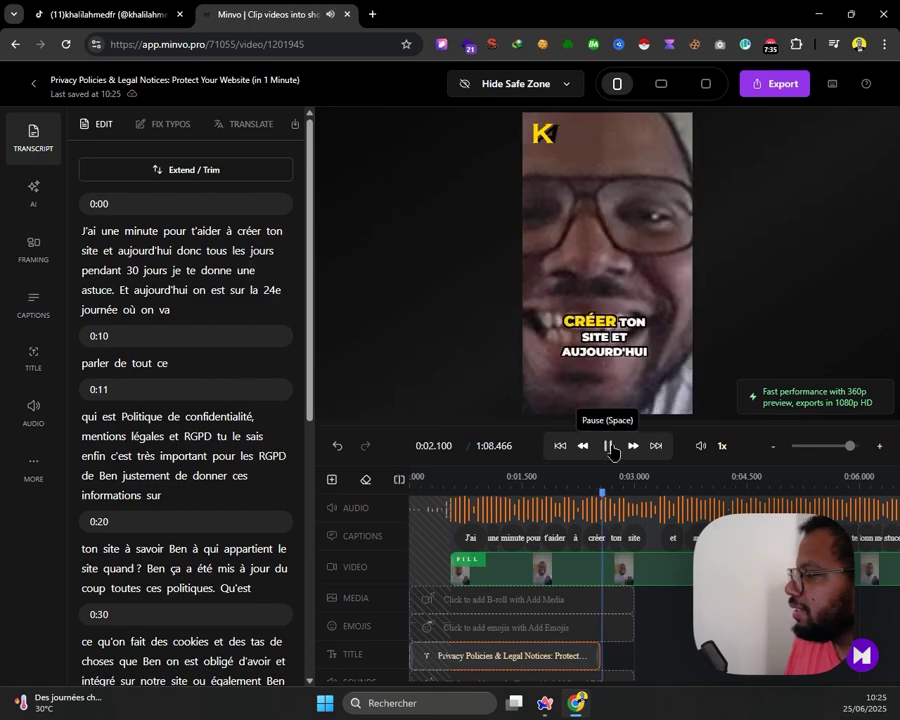
pyautogui.click(701, 447)
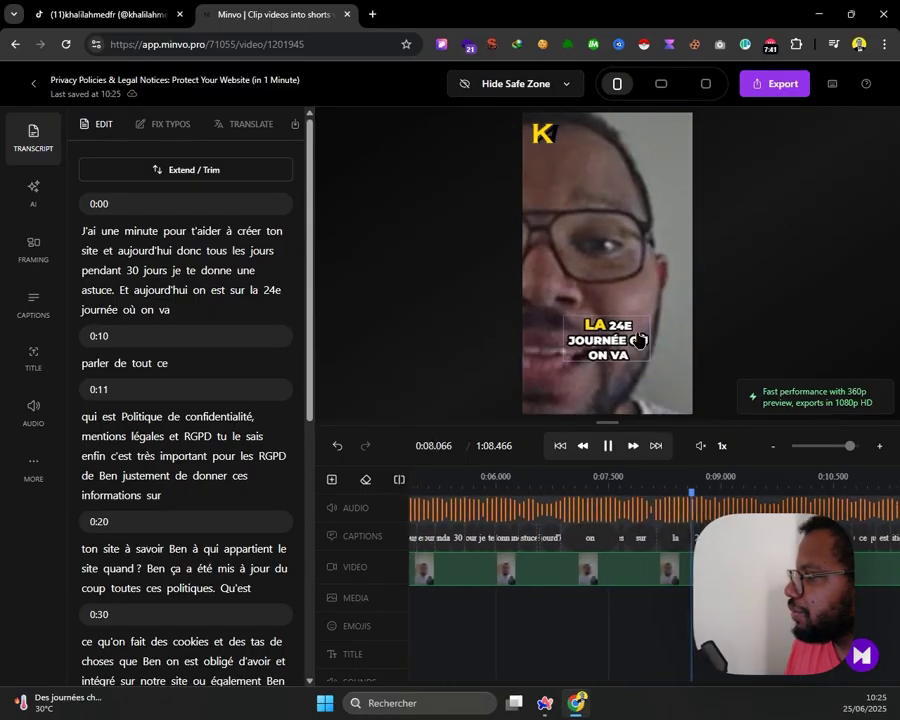
pyautogui.click(605, 446)
# Examine the caption settings, including animation colors, during-animations, text formatting and the list of style presets
pyautogui.click(33, 305)
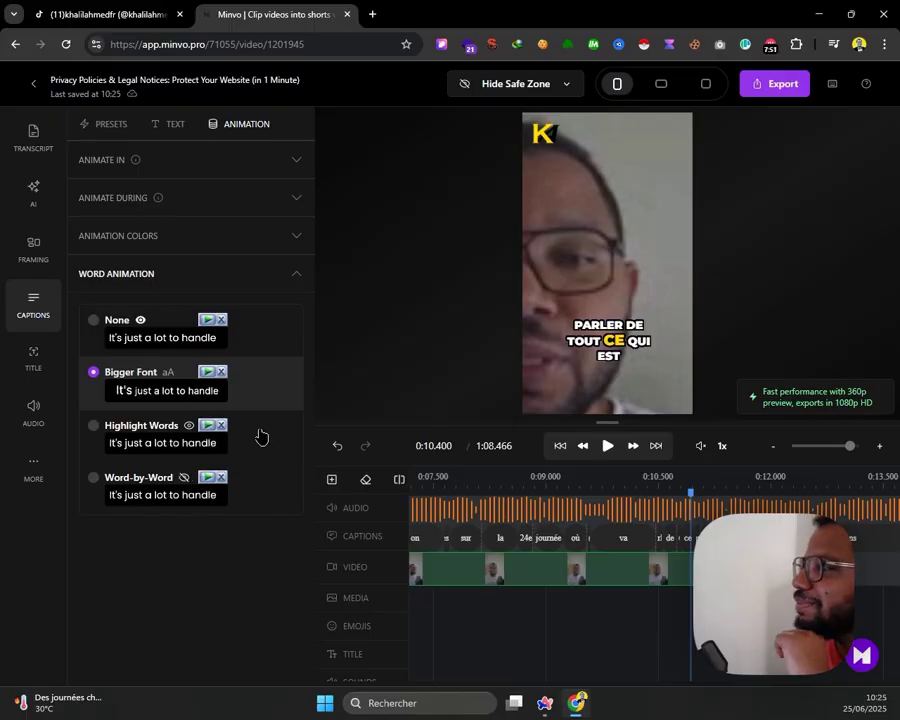
pyautogui.click(203, 251)
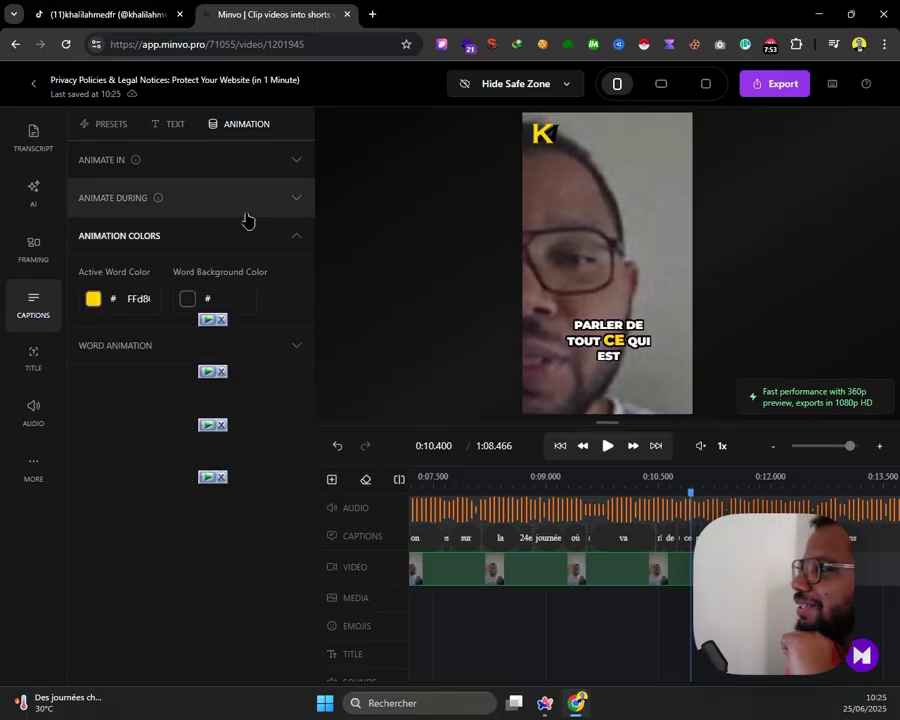
pyautogui.click(247, 219)
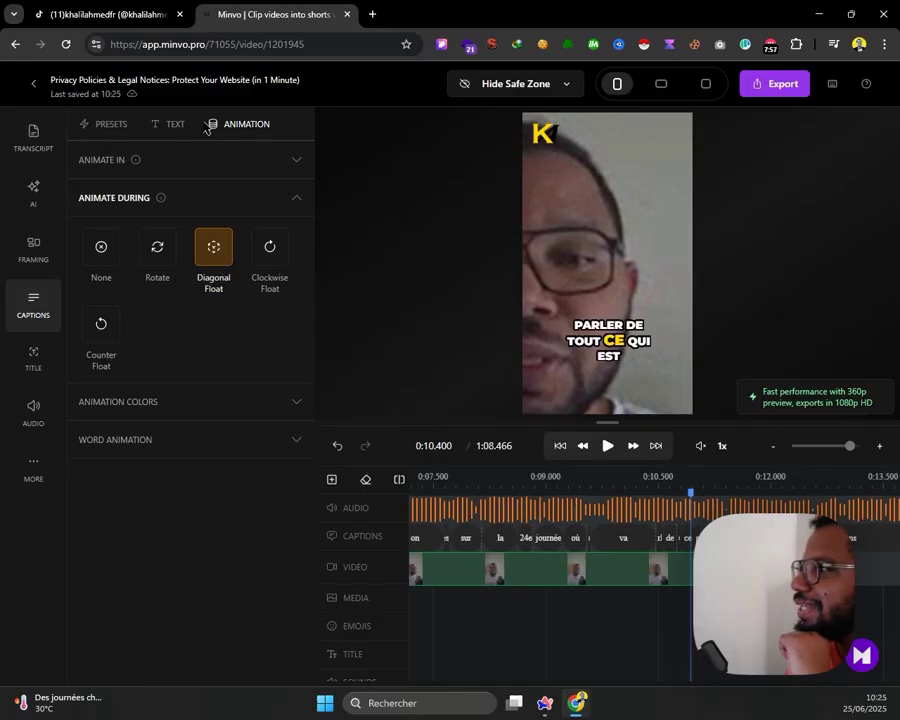
pyautogui.click(170, 132)
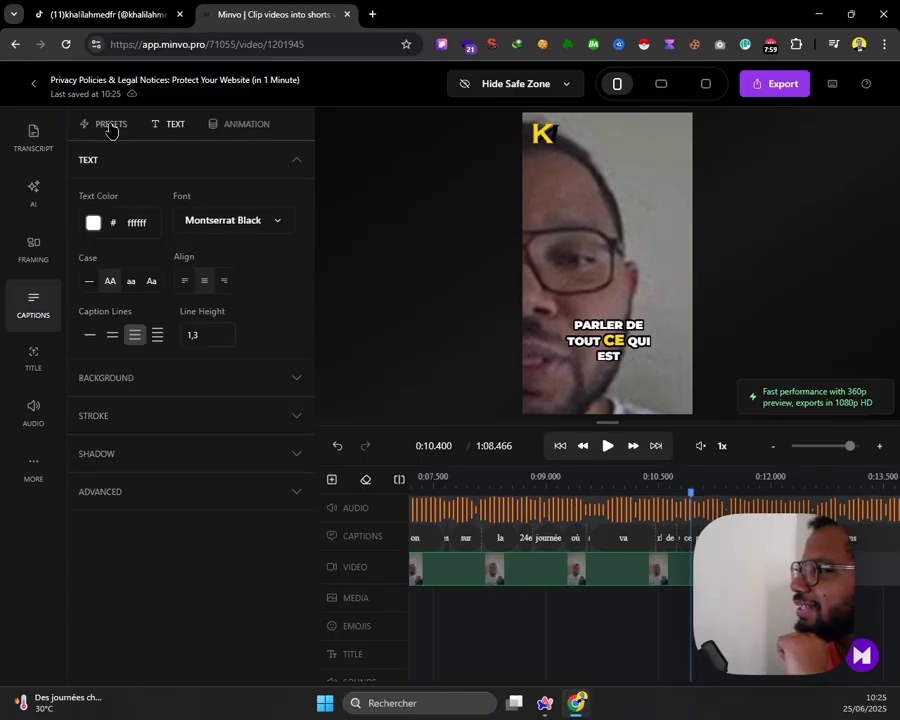
pyautogui.click(111, 131)
pyautogui.scroll(-4, 227, 388)
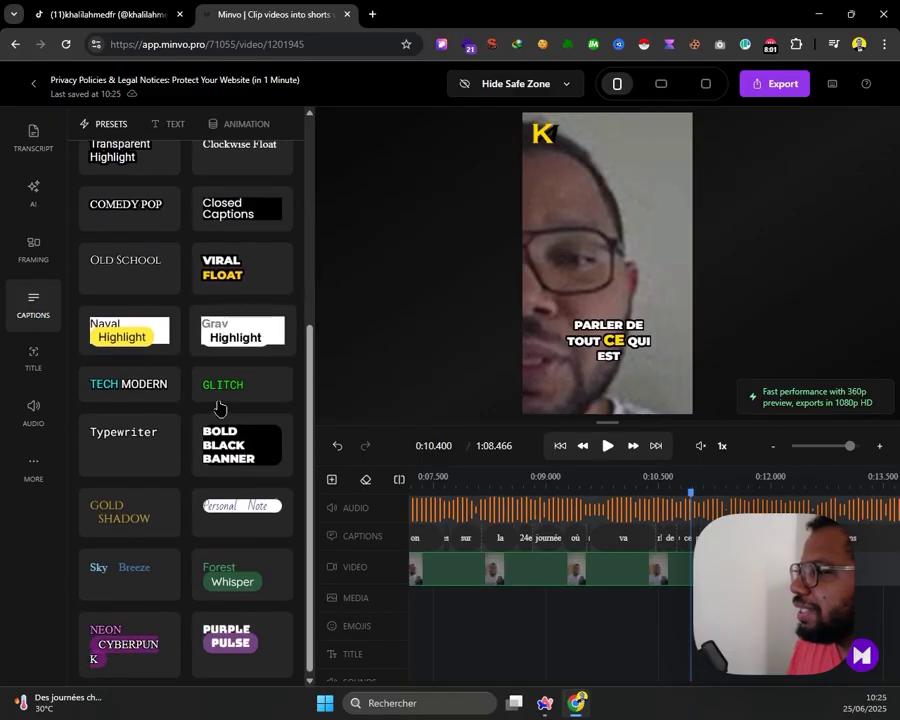
pyautogui.scroll(4, 250, 575)
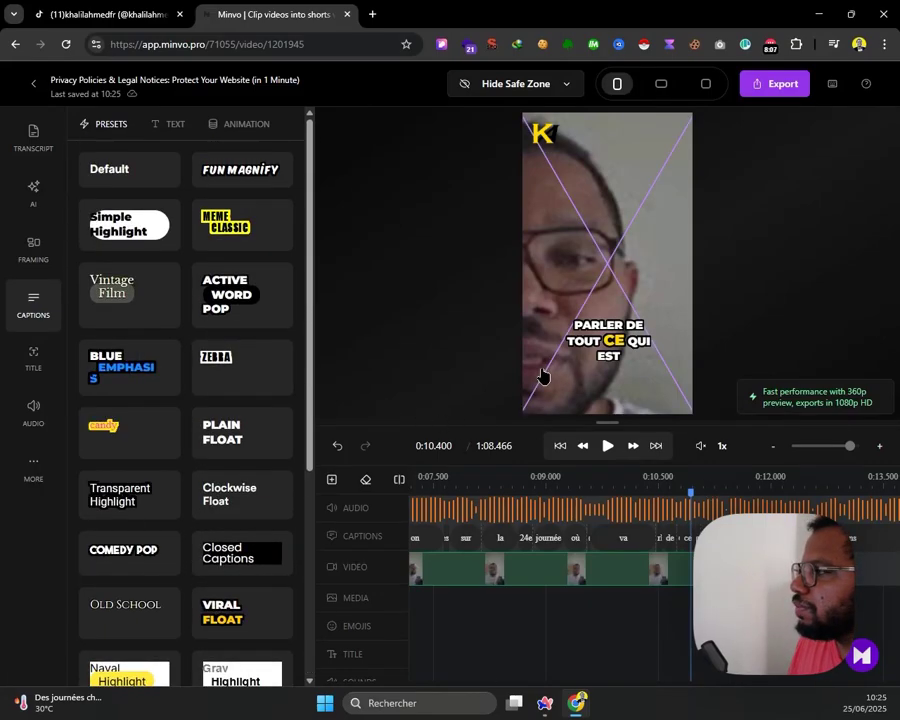
# Return the playhead to the clip's start and look over the media, emoji, title, sound and soundtrack tracks
pyautogui.click(561, 446)
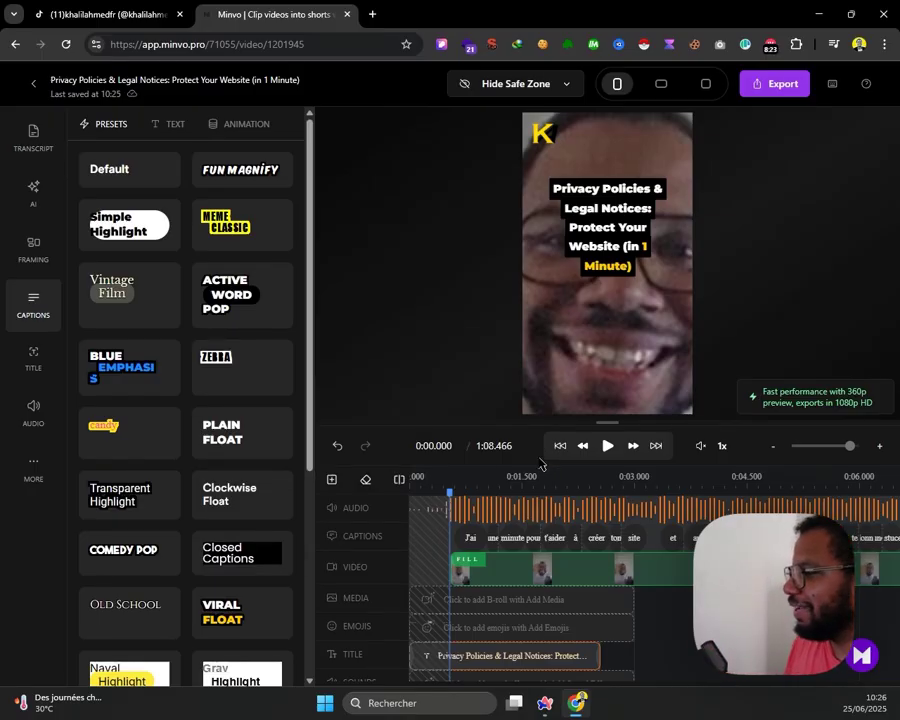
pyautogui.scroll(-3, 585, 621)
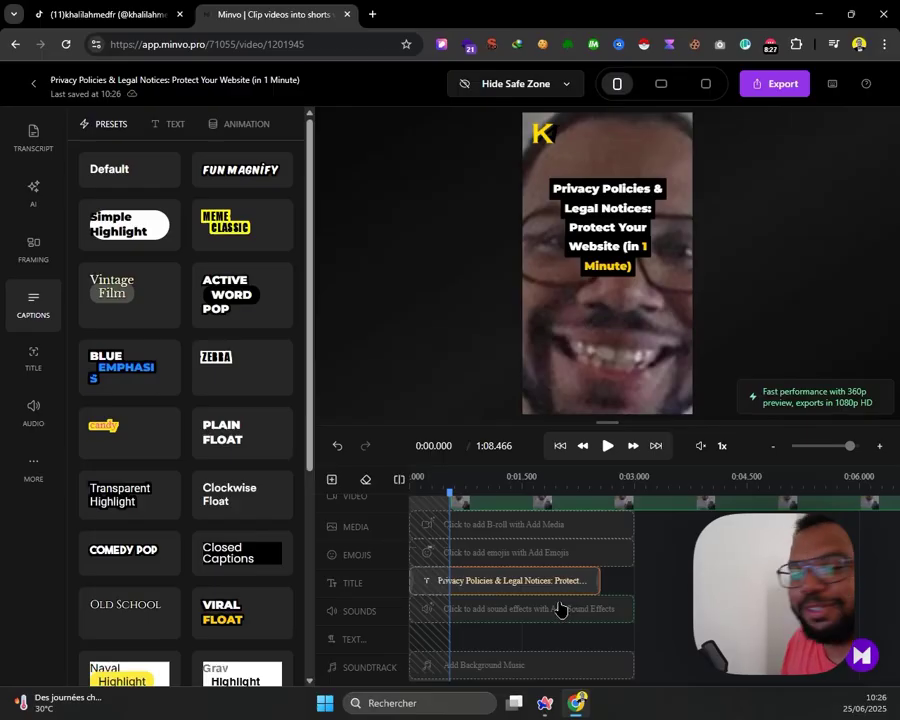
pyautogui.scroll(3, 560, 609)
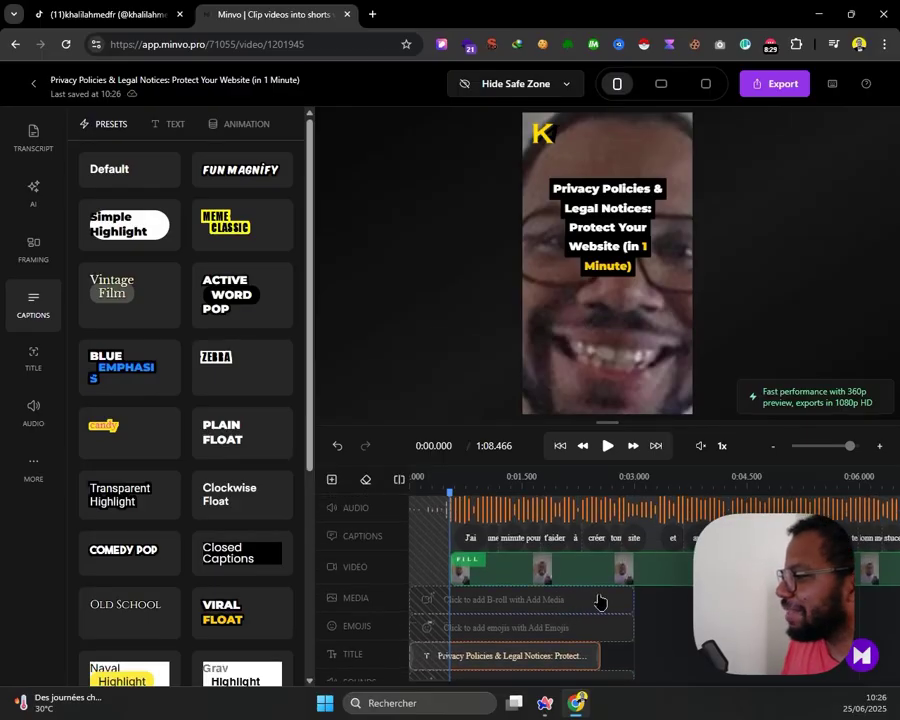
pyautogui.scroll(-2, 640, 575)
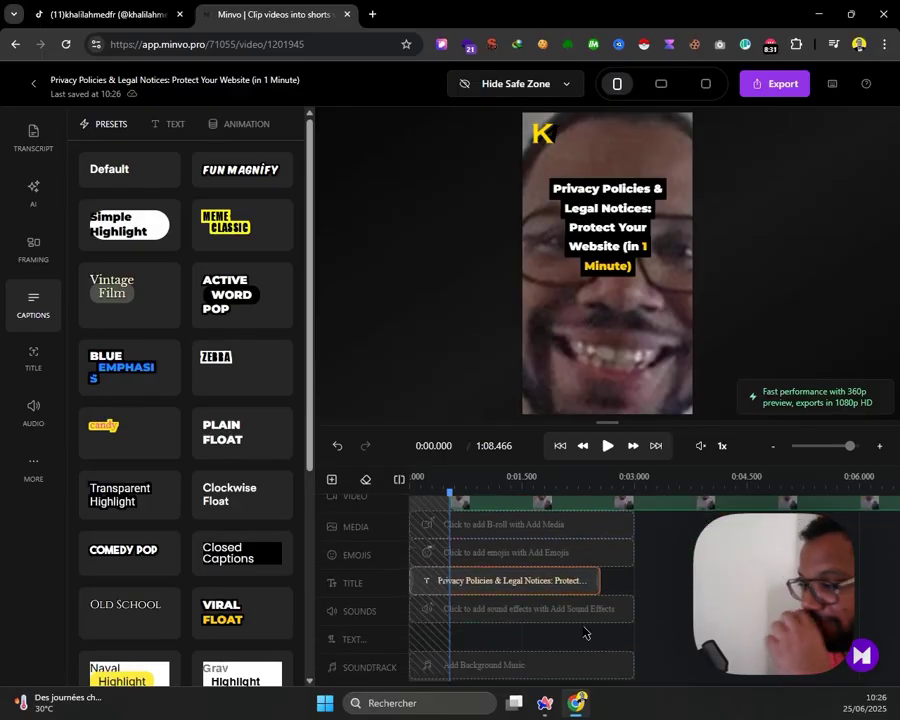
pyautogui.scroll(2, 590, 614)
pyautogui.scroll(-2, 582, 612)
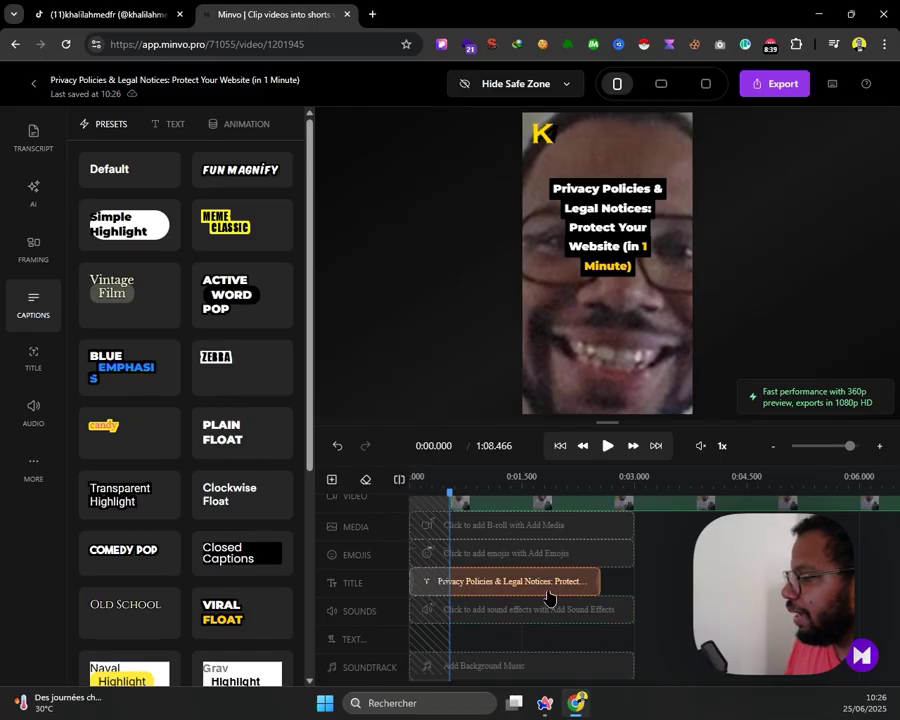
pyautogui.click(500, 624)
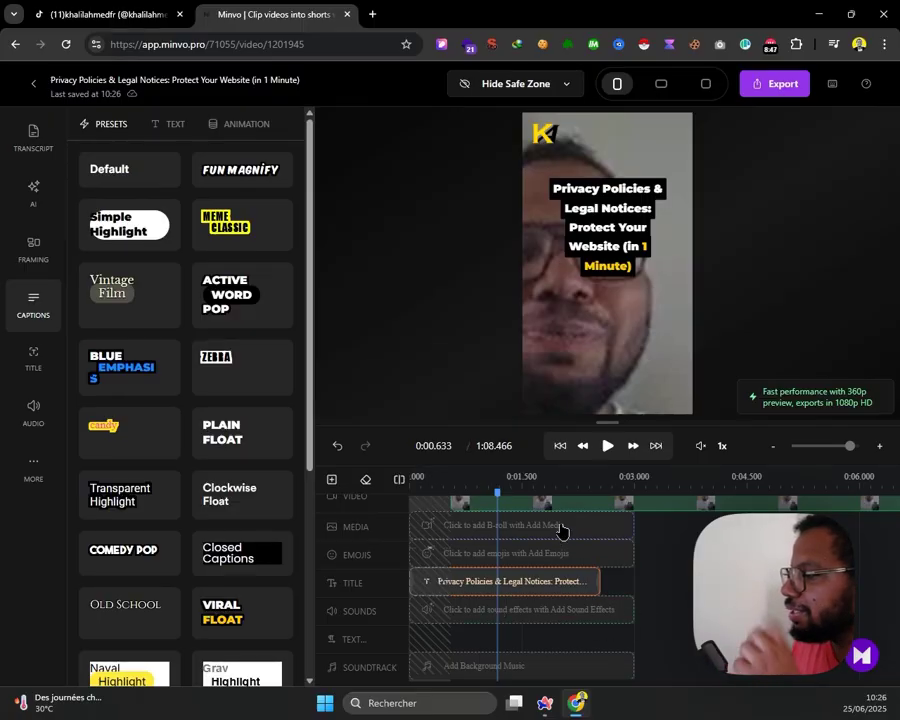
pyautogui.scroll(2, 558, 526)
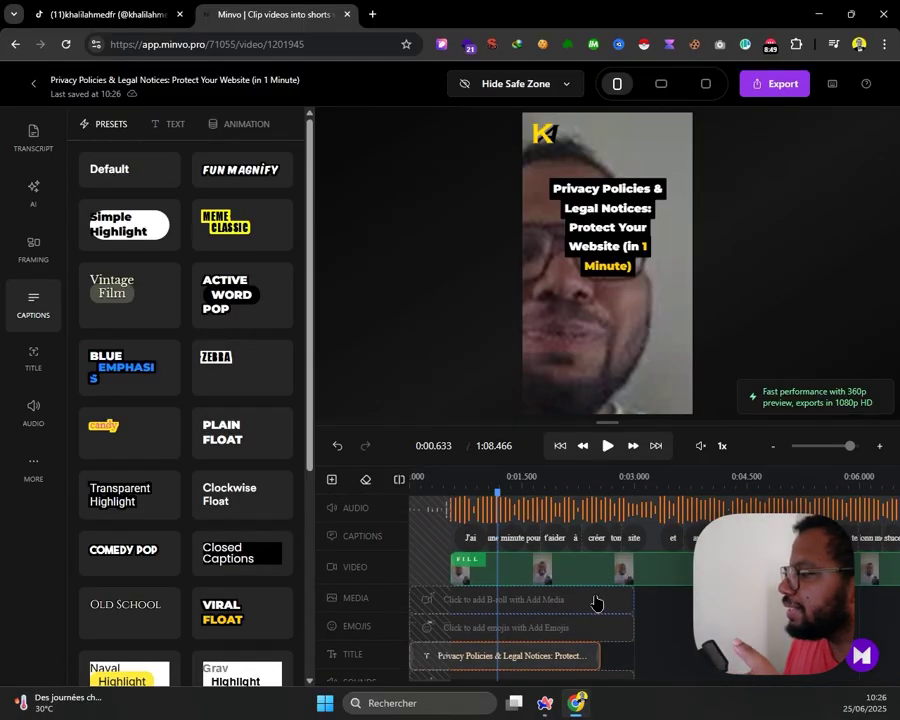
# Compare the Add Media types and placements, and run it with Video media set to Cover the entire screen
pyautogui.click(595, 600)
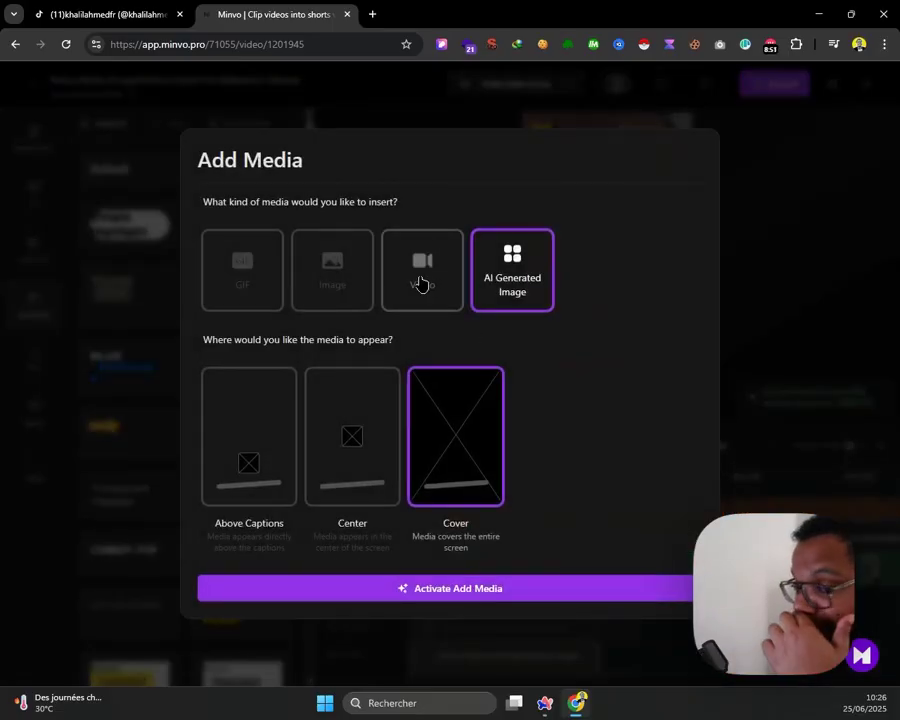
pyautogui.click(420, 284)
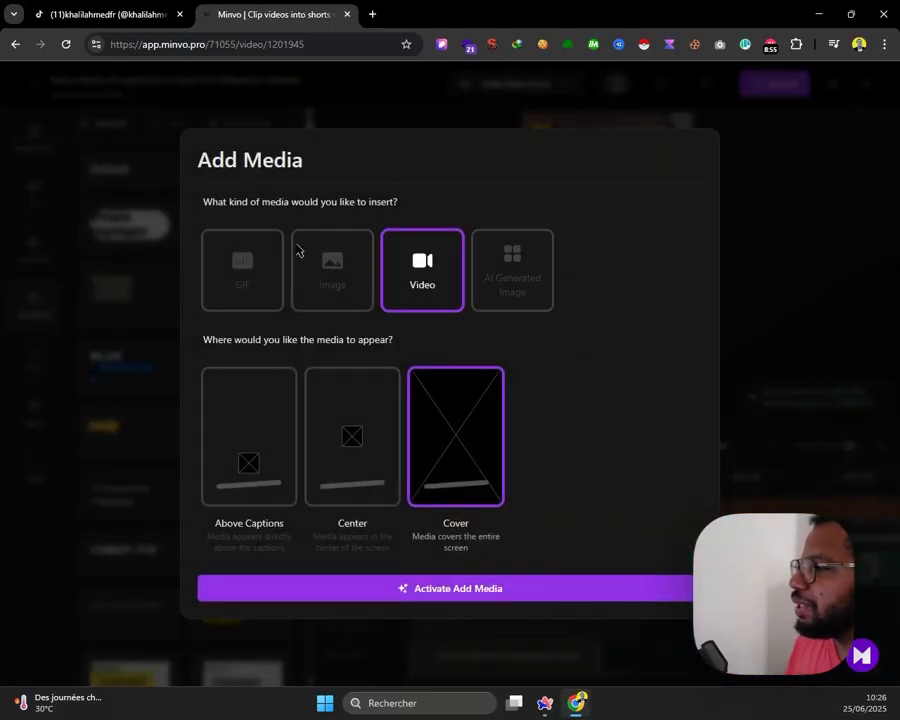
pyautogui.click(229, 284)
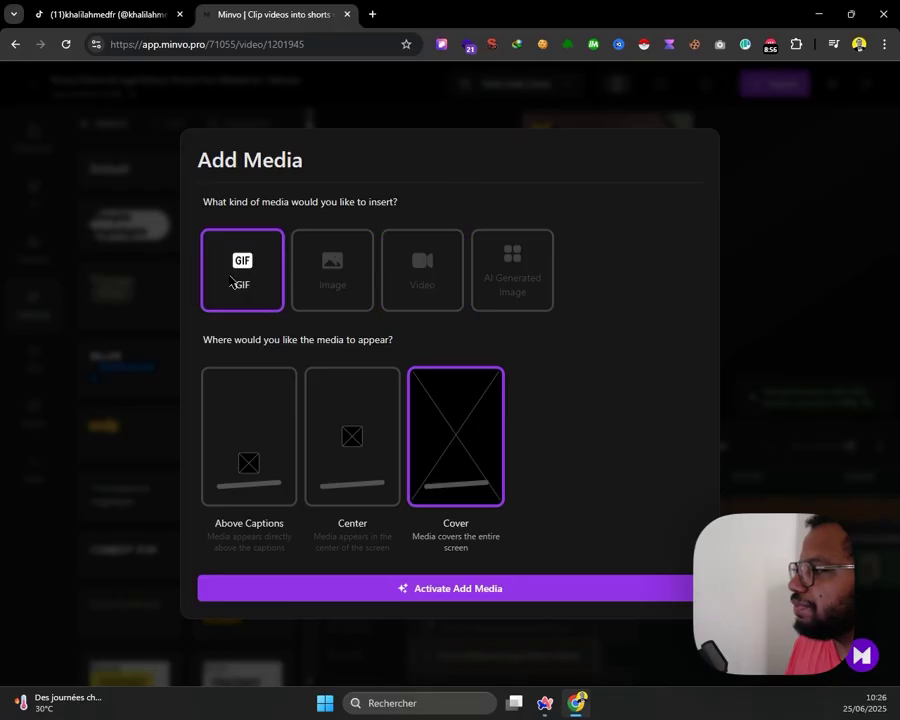
pyautogui.click(362, 296)
pyautogui.click(416, 297)
pyautogui.click(323, 432)
pyautogui.click(288, 434)
pyautogui.click(350, 432)
pyautogui.click(278, 433)
pyautogui.click(386, 438)
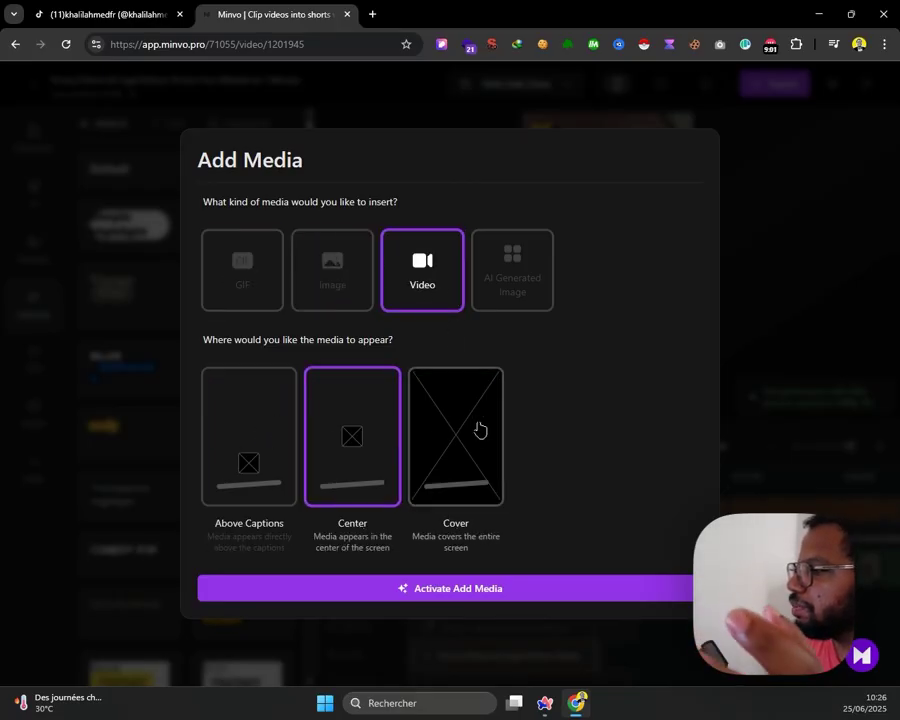
pyautogui.click(446, 446)
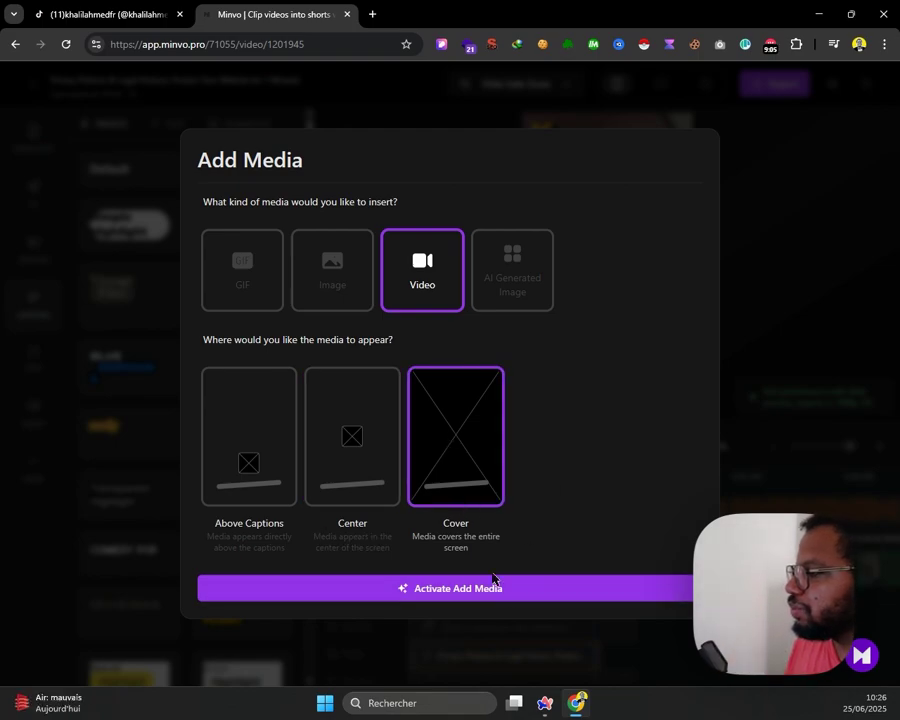
pyautogui.click(451, 592)
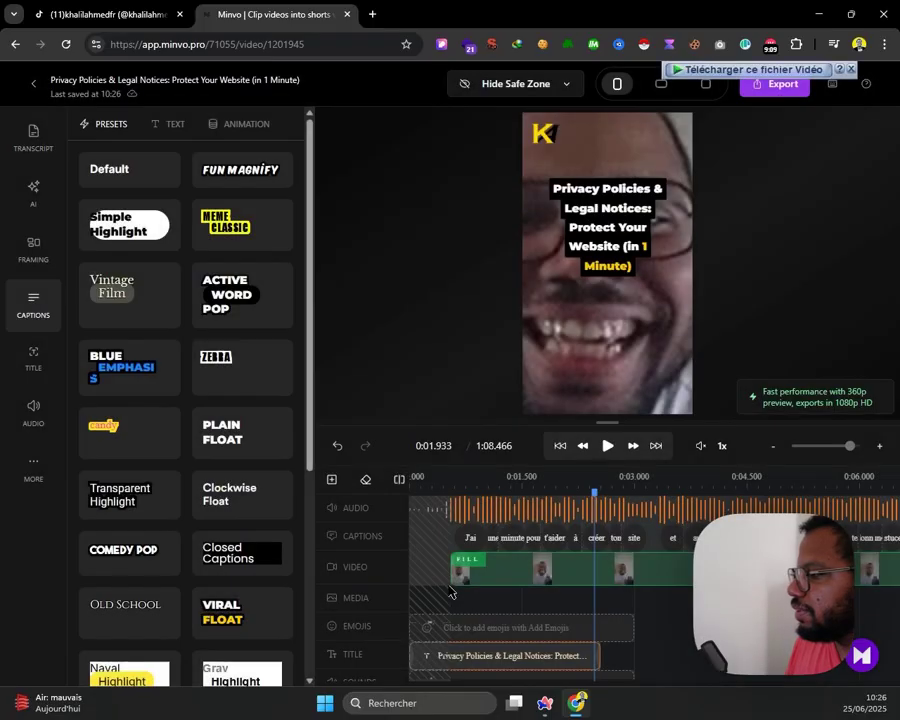
# Run the AI Add Media edit again with GIF as the media type and Cover placement
pyautogui.scroll(-2, 613, 604)
pyautogui.scroll(1, 620, 590)
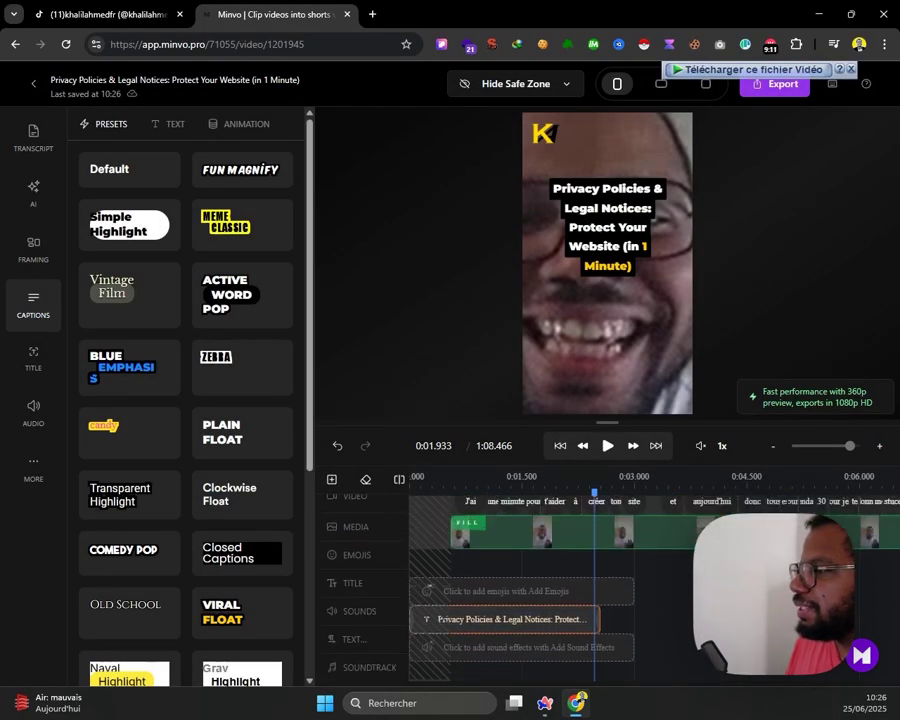
pyautogui.scroll(-1, 686, 503)
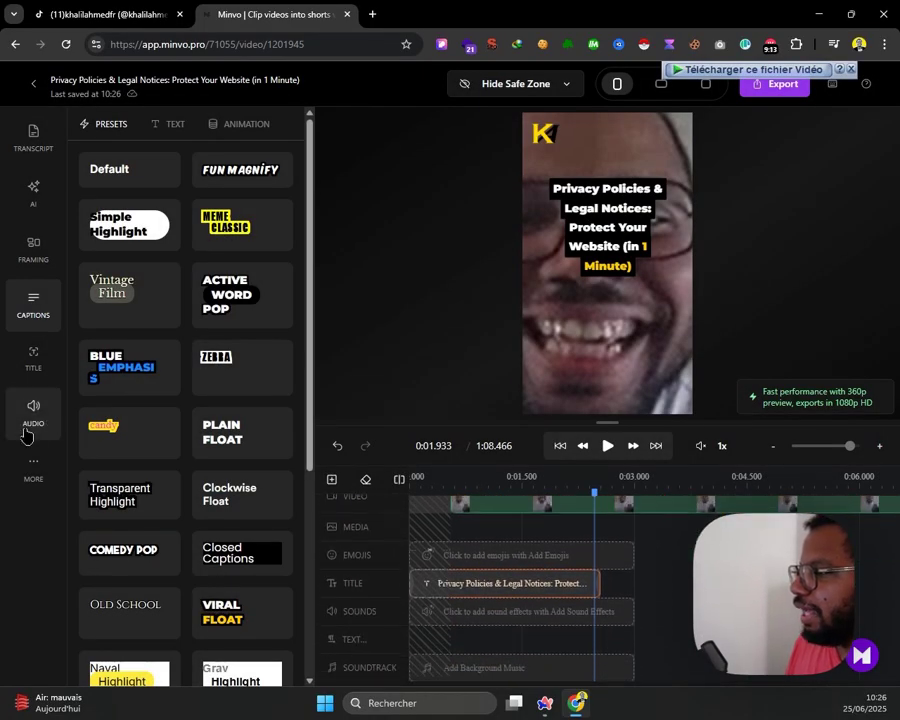
pyautogui.click(33, 468)
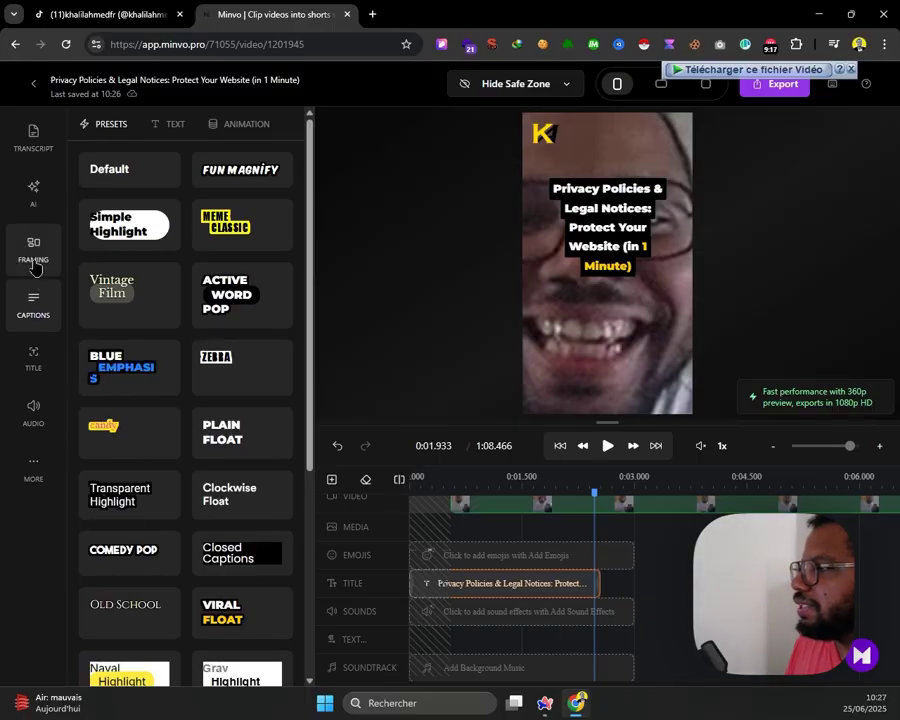
pyautogui.click(36, 206)
pyautogui.scroll(-1, 214, 168)
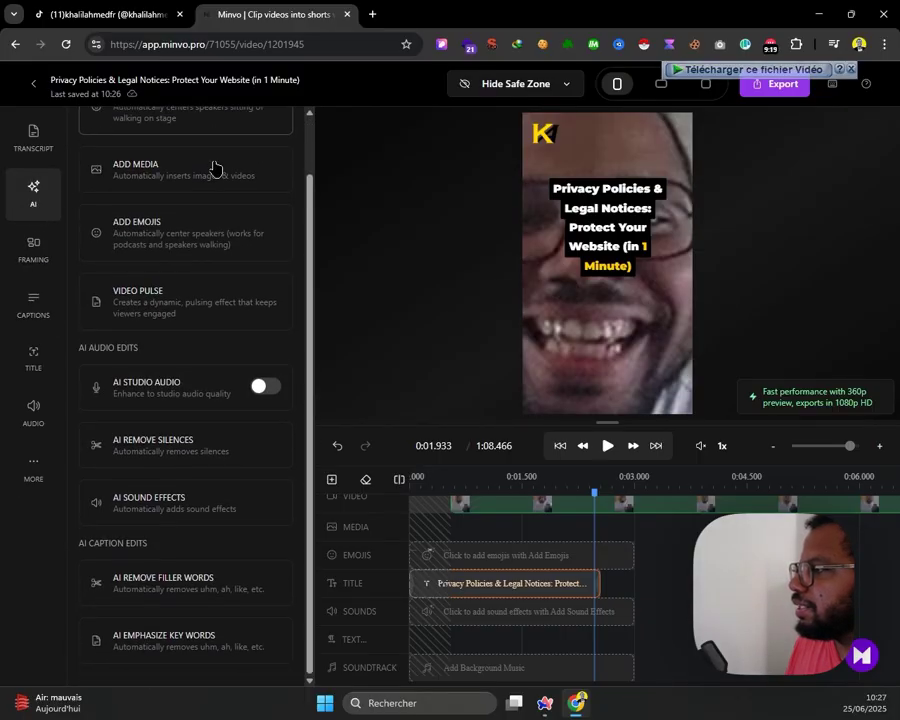
pyautogui.click(202, 178)
pyautogui.click(272, 290)
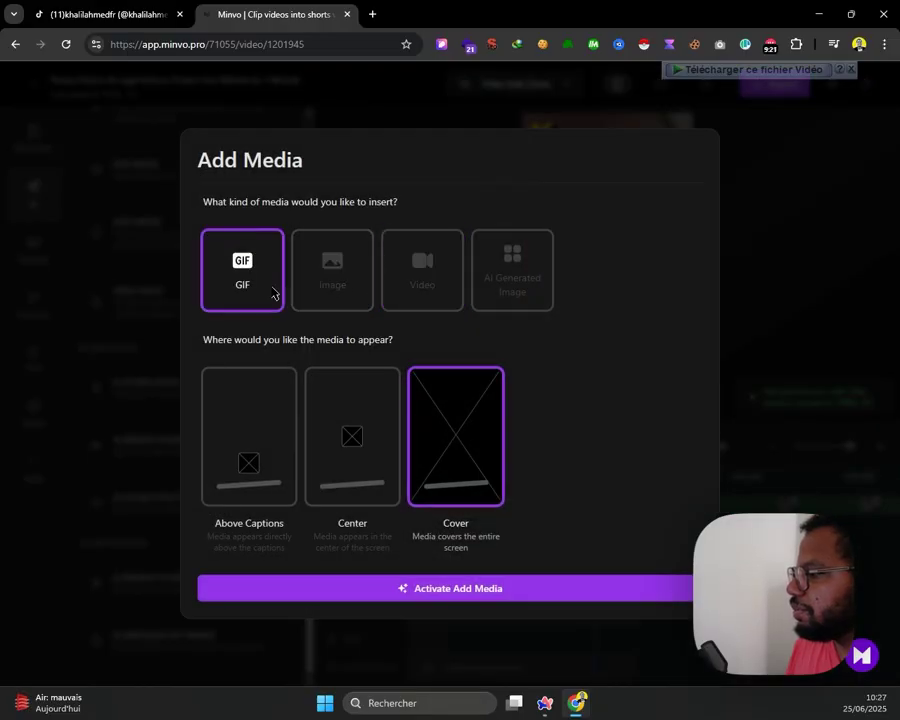
pyautogui.click(478, 591)
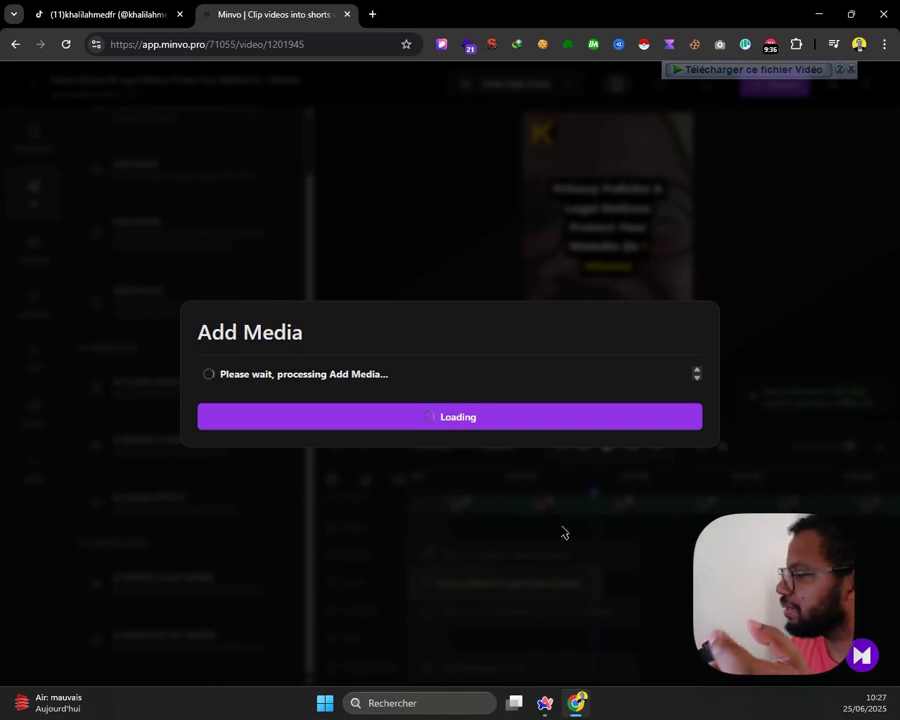
# Automatically add emojis to the clip, placed in the Center of the screen
pyautogui.scroll(2, 611, 587)
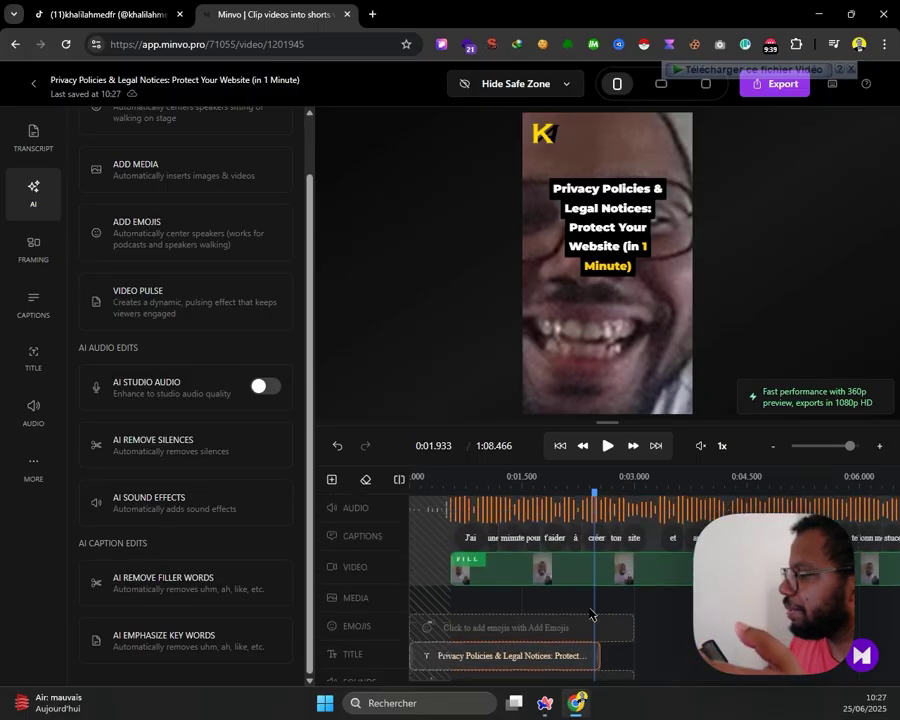
pyautogui.scroll(-2, 566, 664)
pyautogui.click(575, 560)
pyautogui.click(483, 391)
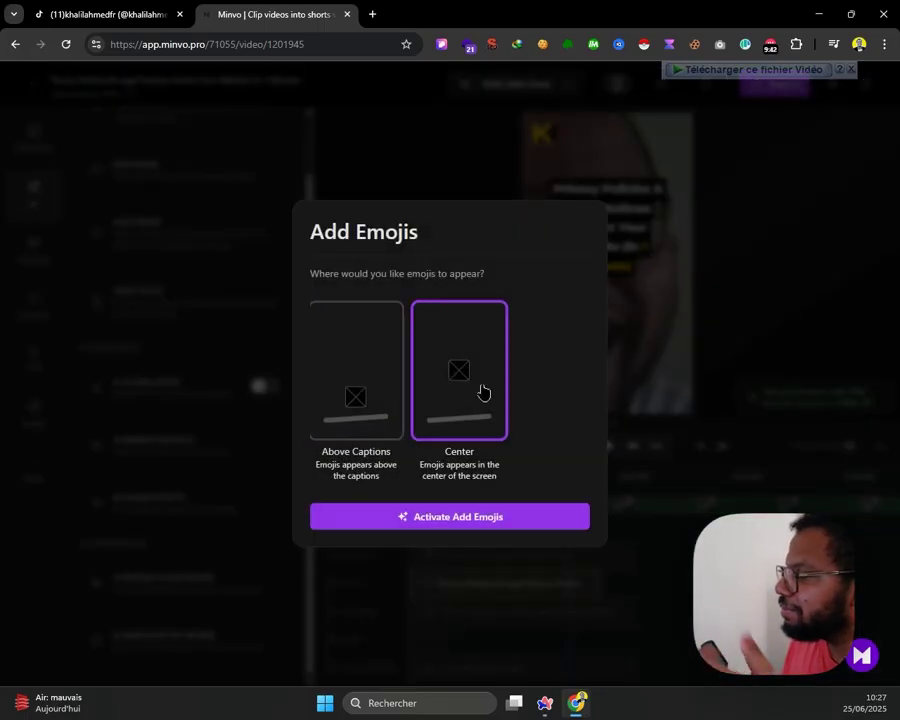
pyautogui.click(499, 526)
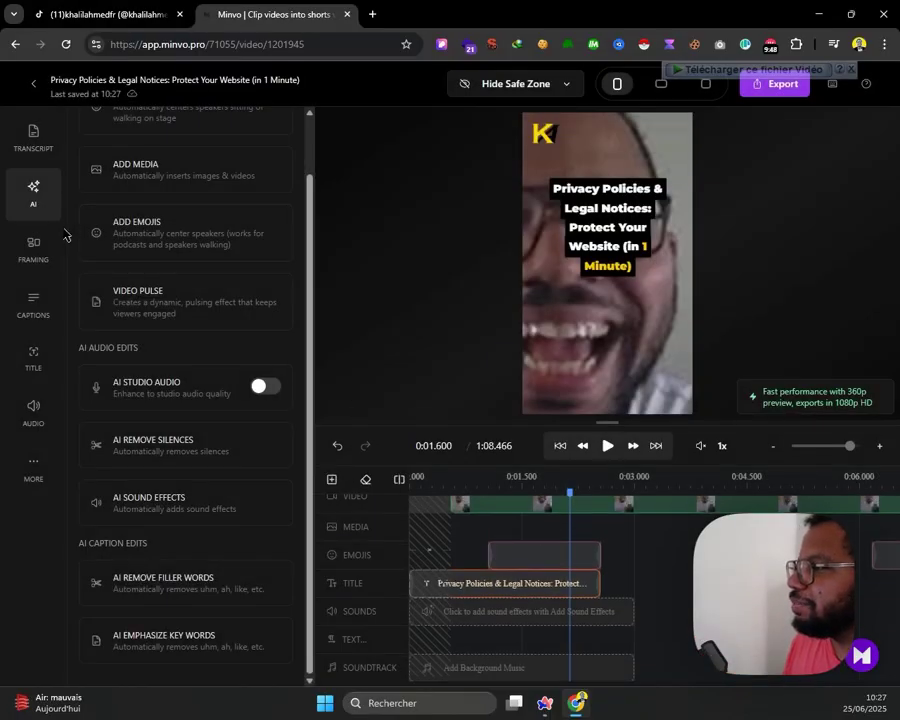
# Reframe the clip's opening segment to the full video
pyautogui.click(33, 246)
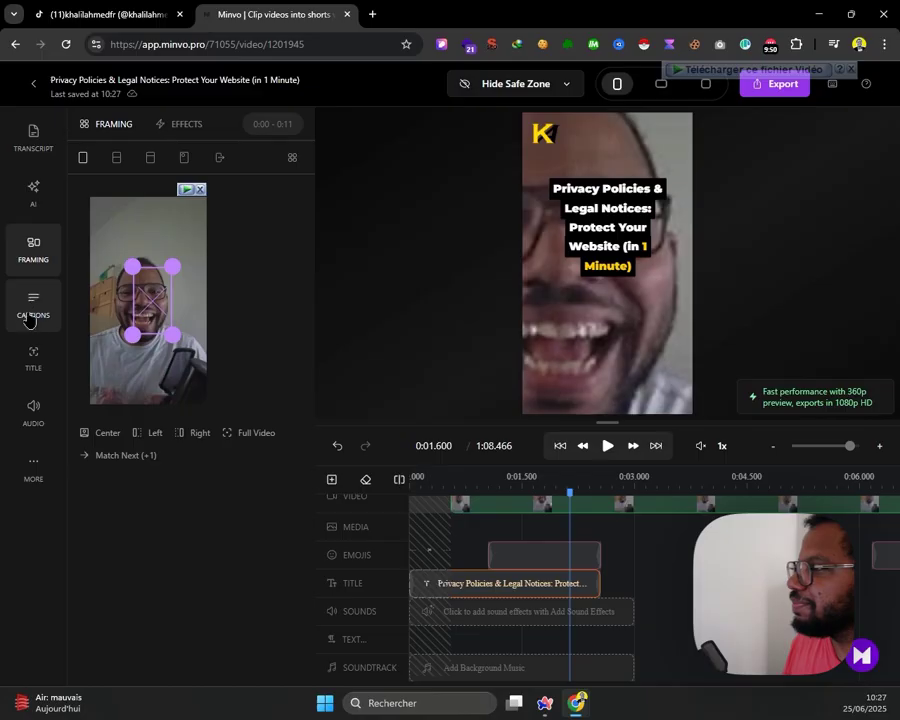
pyautogui.click(240, 436)
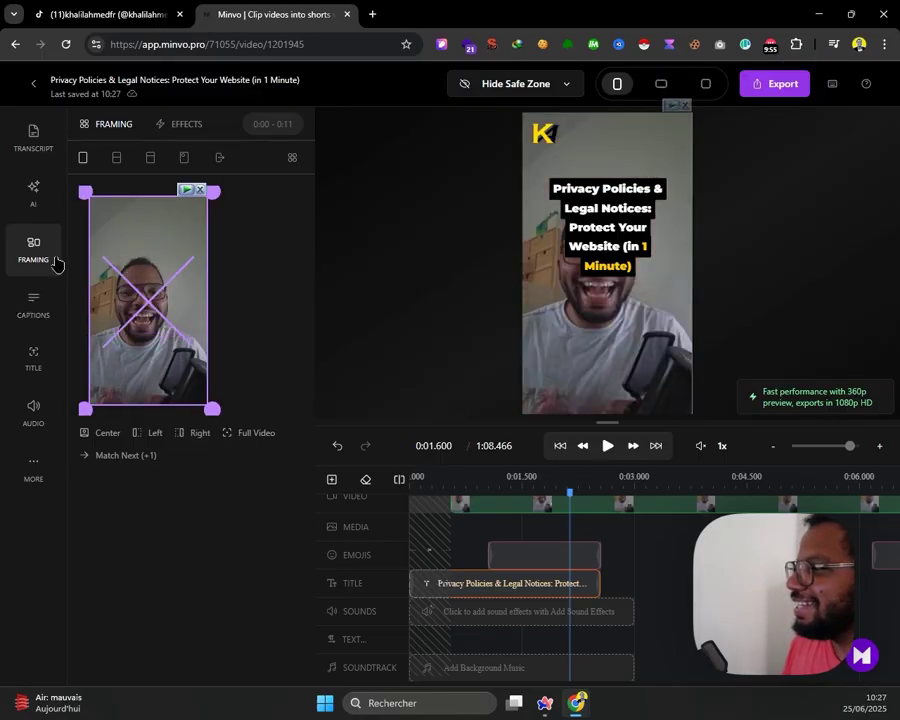
pyautogui.click(31, 312)
# Replace the on-screen title text with "Créer son site en 30 jours : Jour 24"
pyautogui.click(33, 358)
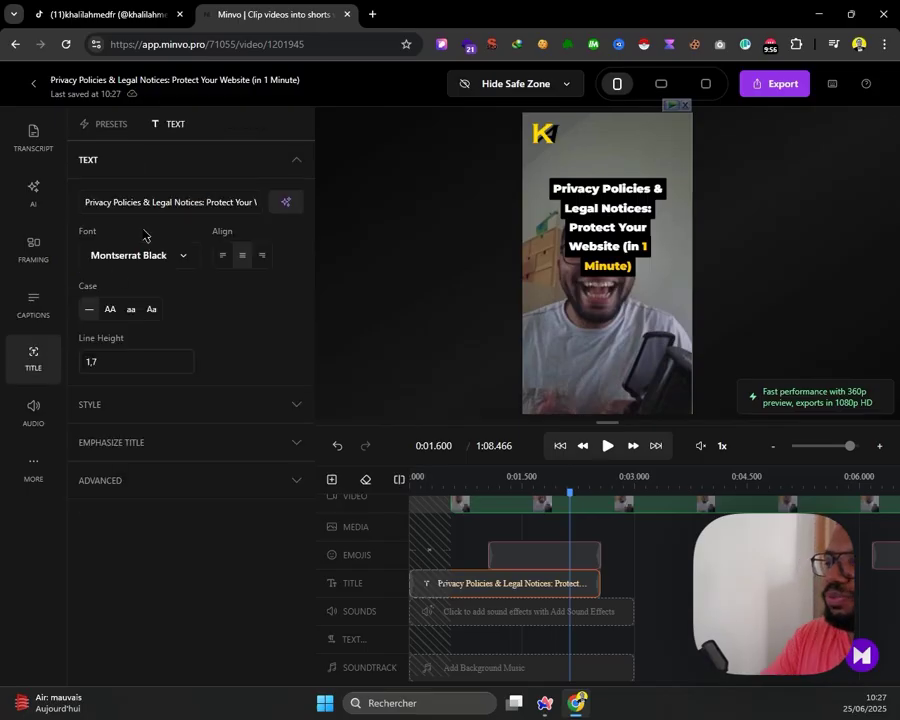
pyautogui.click(155, 201)
pyautogui.hotkey('ctrl', 'a')
pyautogui.write('Créer son site en 30 jours : ')
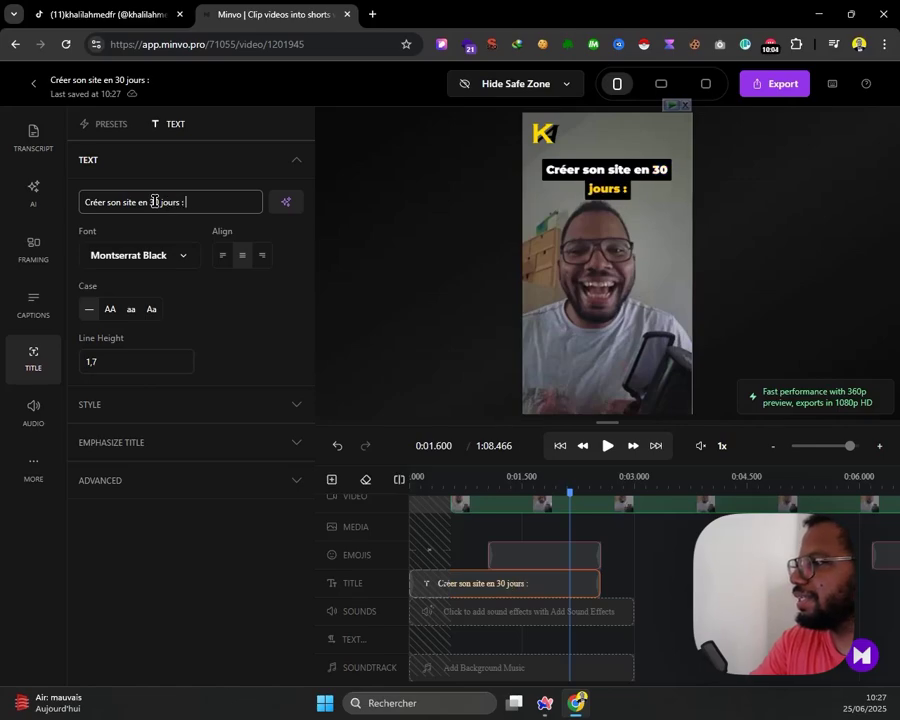
pyautogui.write('25')
pyautogui.press('BackSpace')
pyautogui.write('4e')
pyautogui.press('BackSpace')
pyautogui.press('BackSpace')
pyautogui.press('BackSpace')
pyautogui.write('Jour 24')
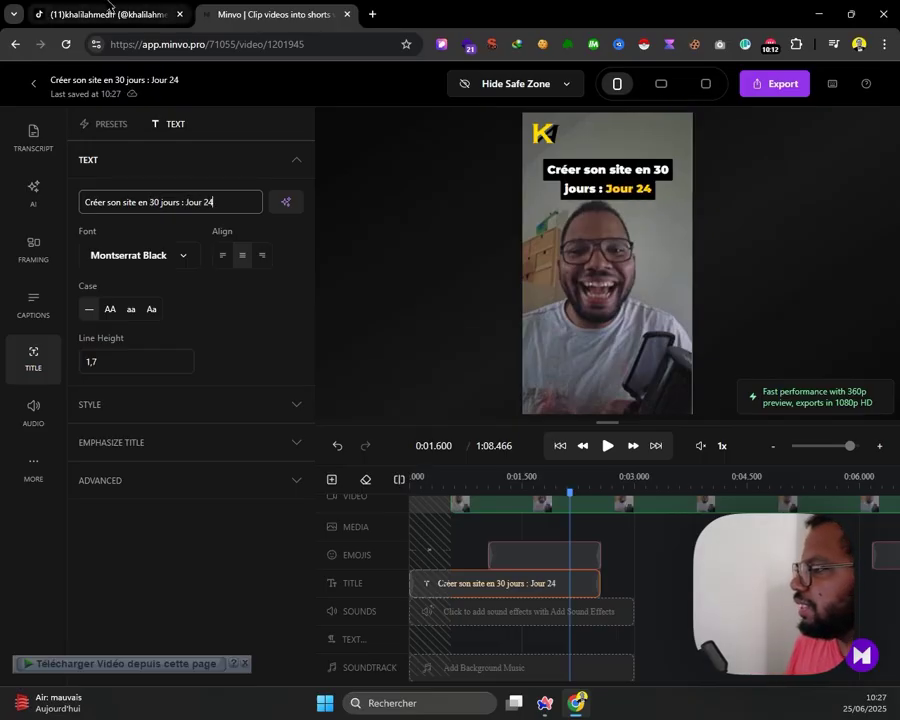
# Check the titles of the previously published series videos on the TikTok profile, and return to the Minvo editor
pyautogui.click(105, 12)
pyautogui.scroll(2, 488, 434)
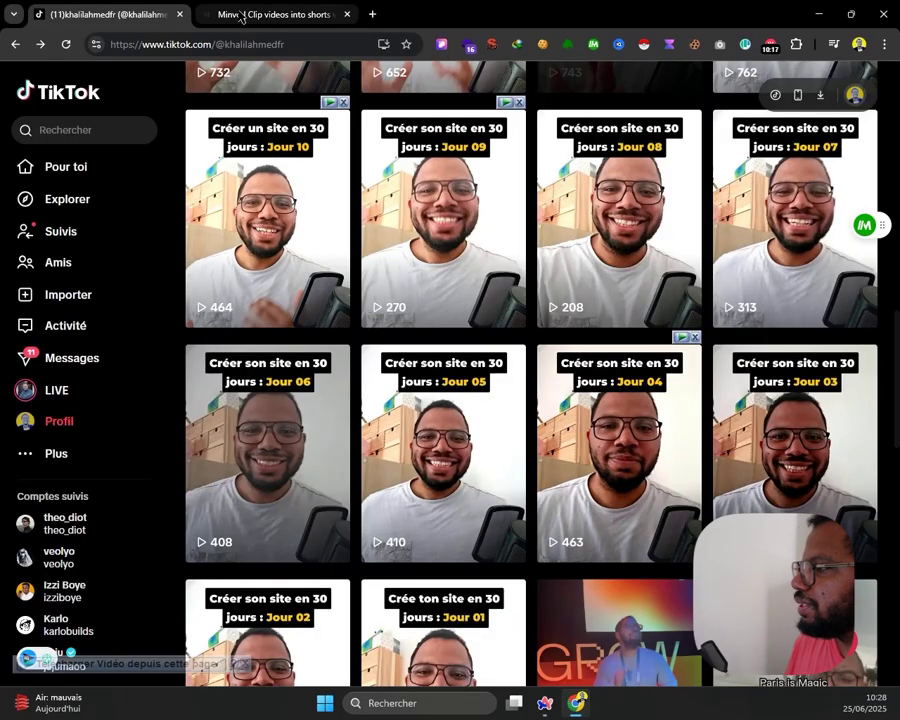
pyautogui.scroll(8, 445, 266)
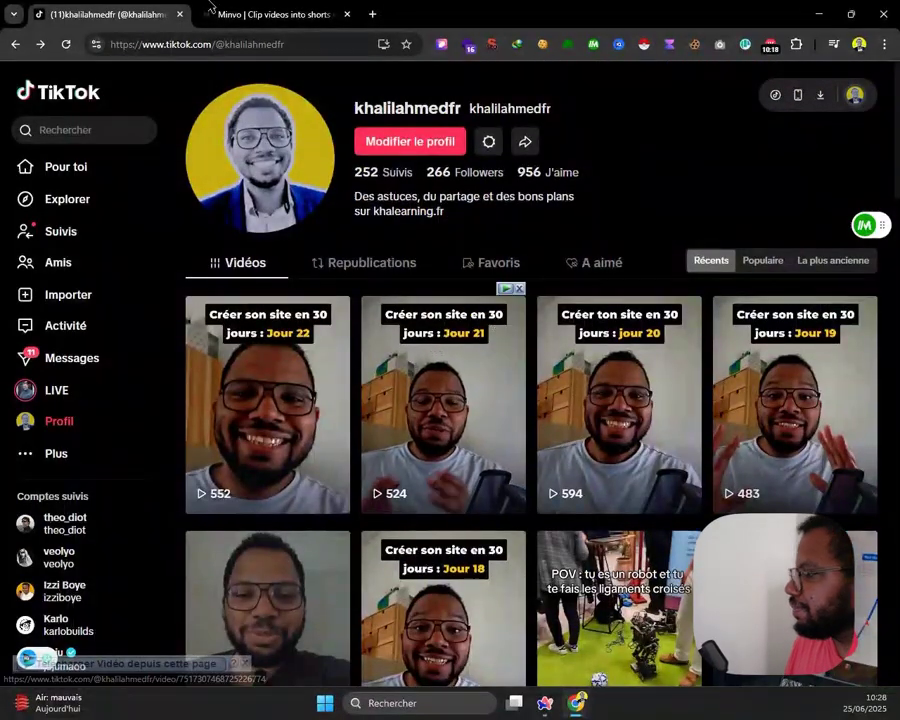
pyautogui.click(230, 12)
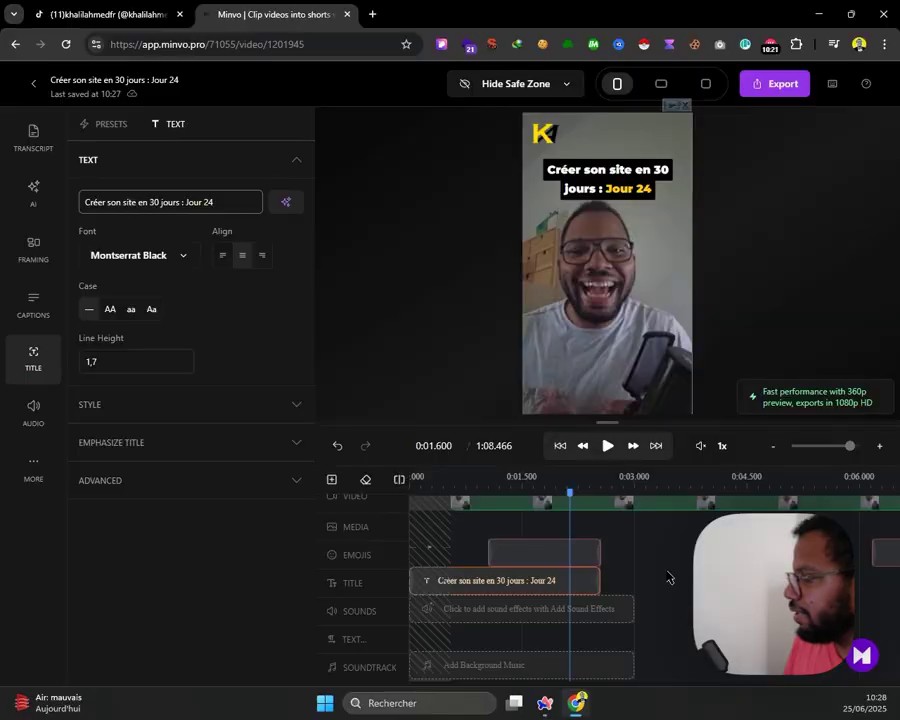
# Play the clip from its start to review the new title, framing and inserted media
pyautogui.scroll(2, 665, 586)
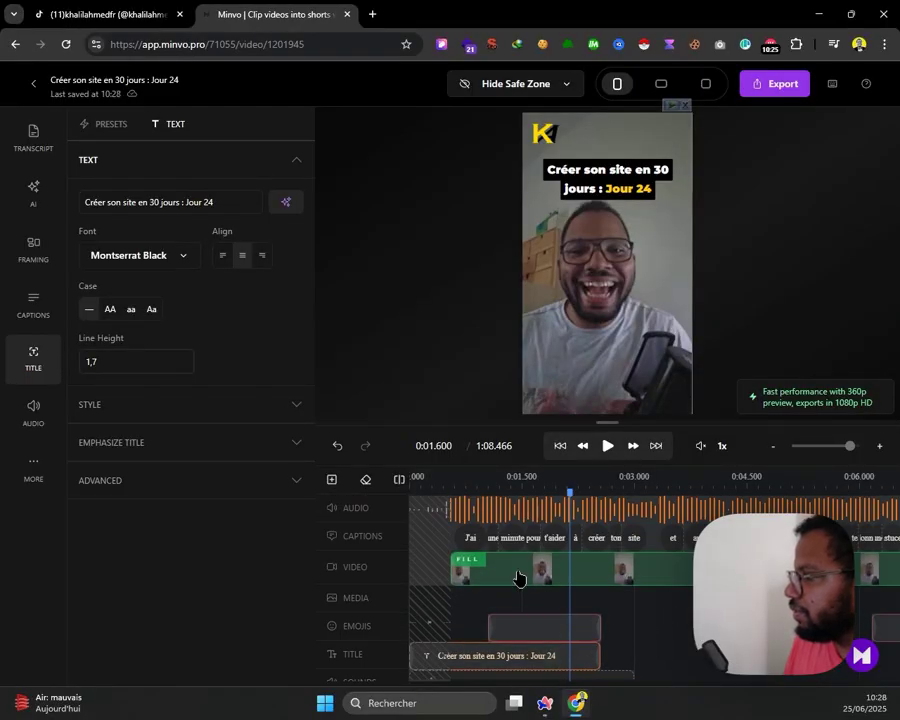
pyautogui.click(562, 449)
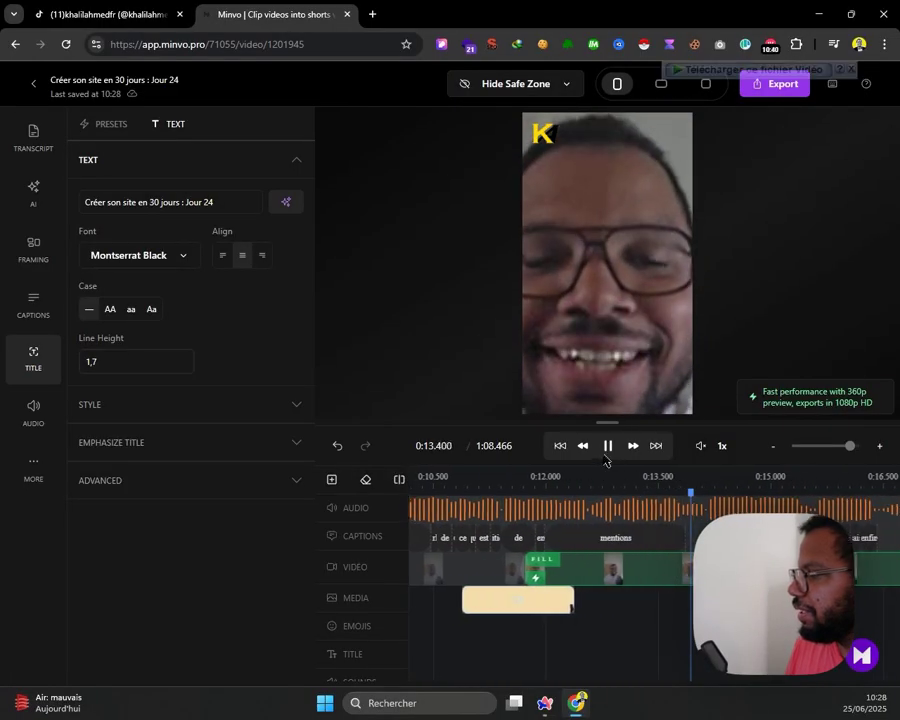
pyautogui.click(609, 456)
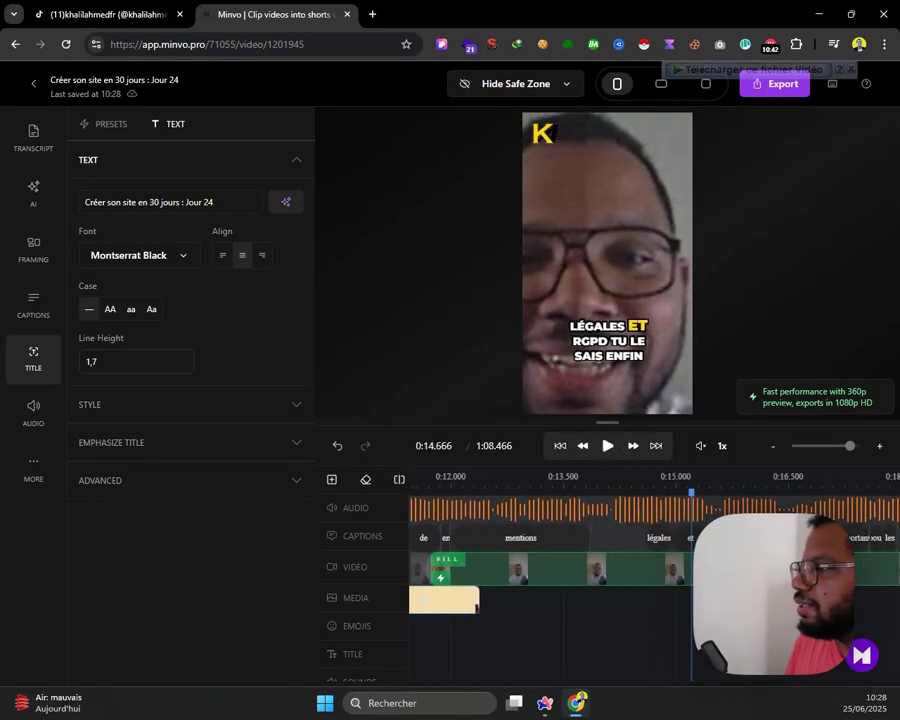
# Run the AI Add Media edit once more with Video as the media type and Cover placement
pyautogui.click(55, 187)
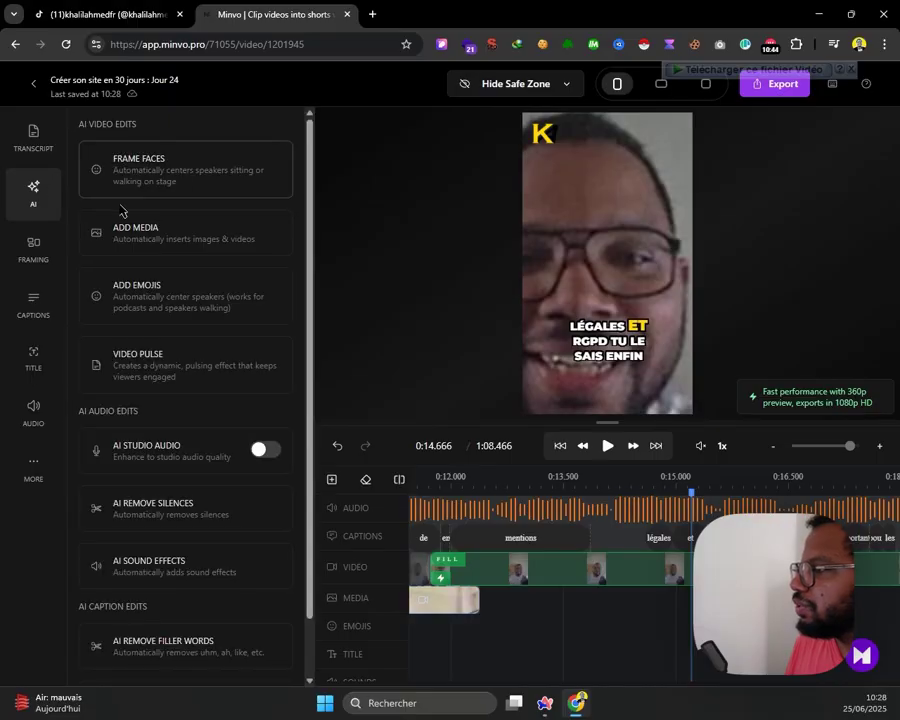
pyautogui.click(194, 249)
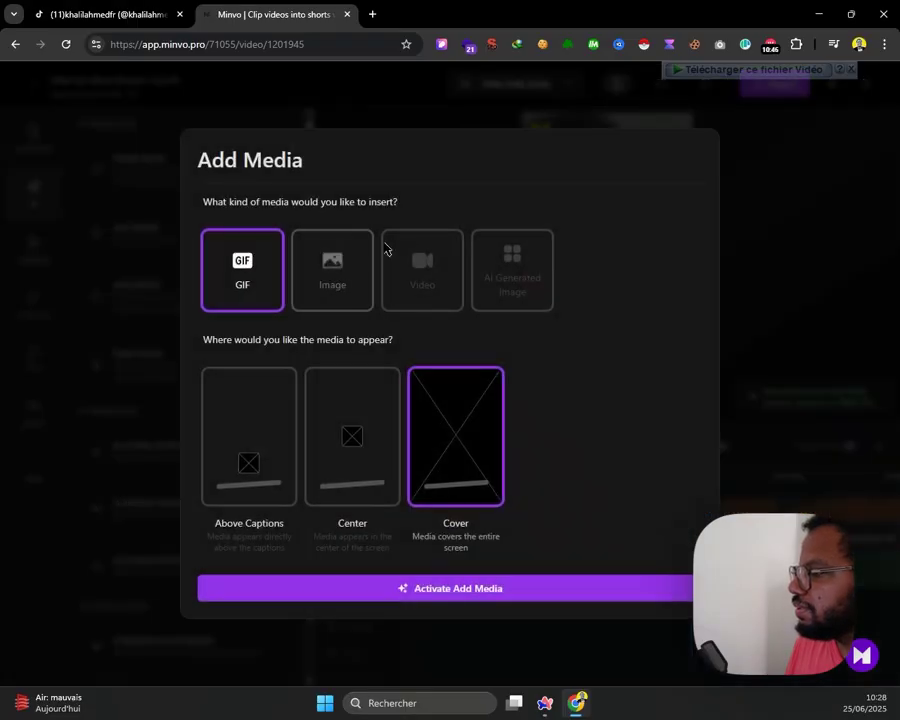
pyautogui.click(419, 248)
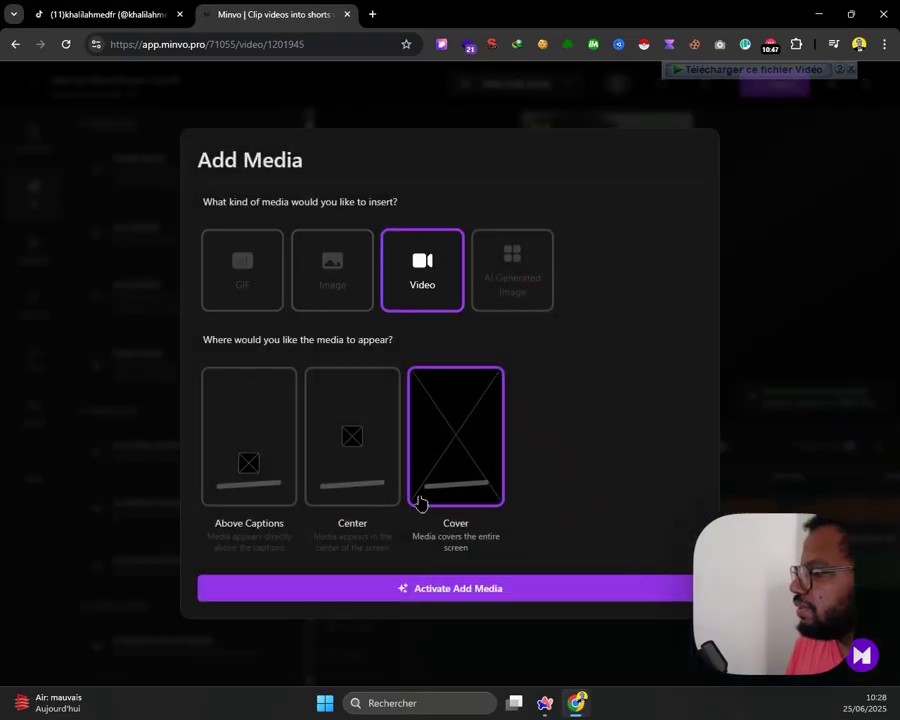
pyautogui.click(437, 590)
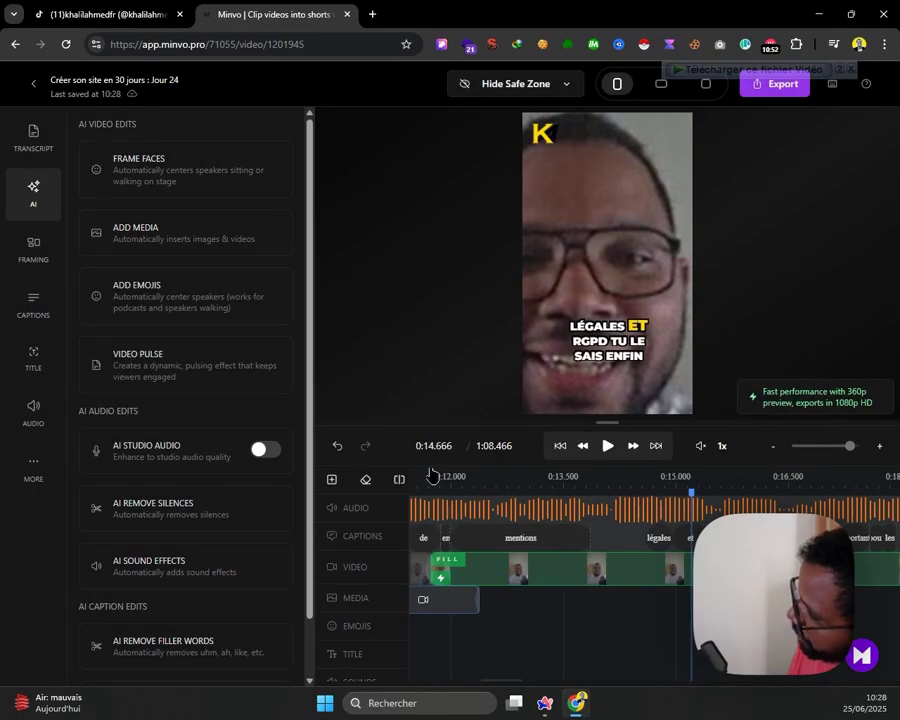
# Play back the passage around the inserted media, and replay the clip from its start to past the word "mentions"
pyautogui.click(431, 476)
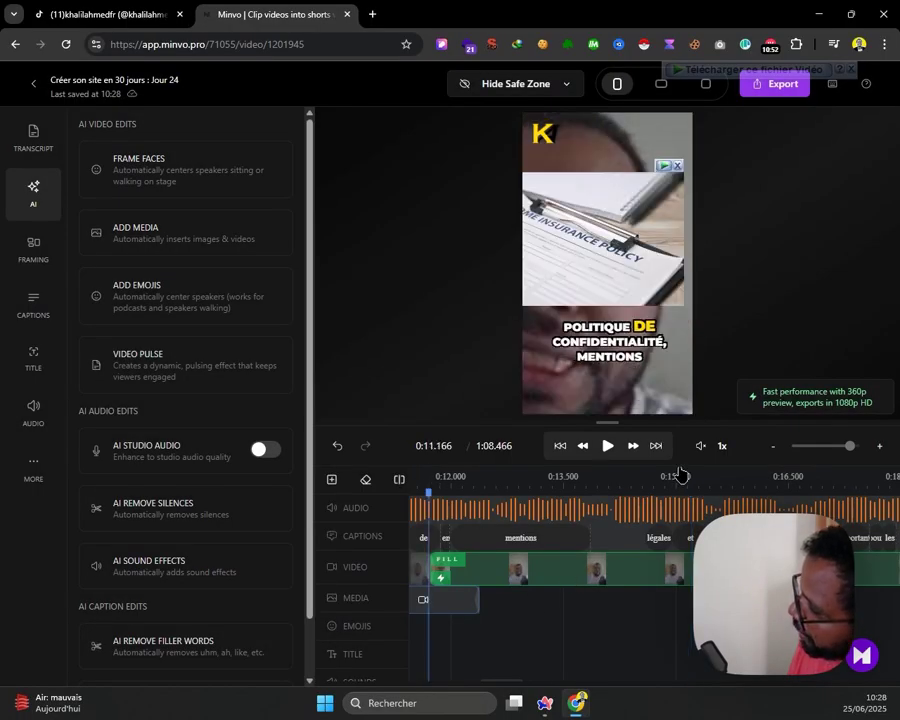
pyautogui.click(609, 445)
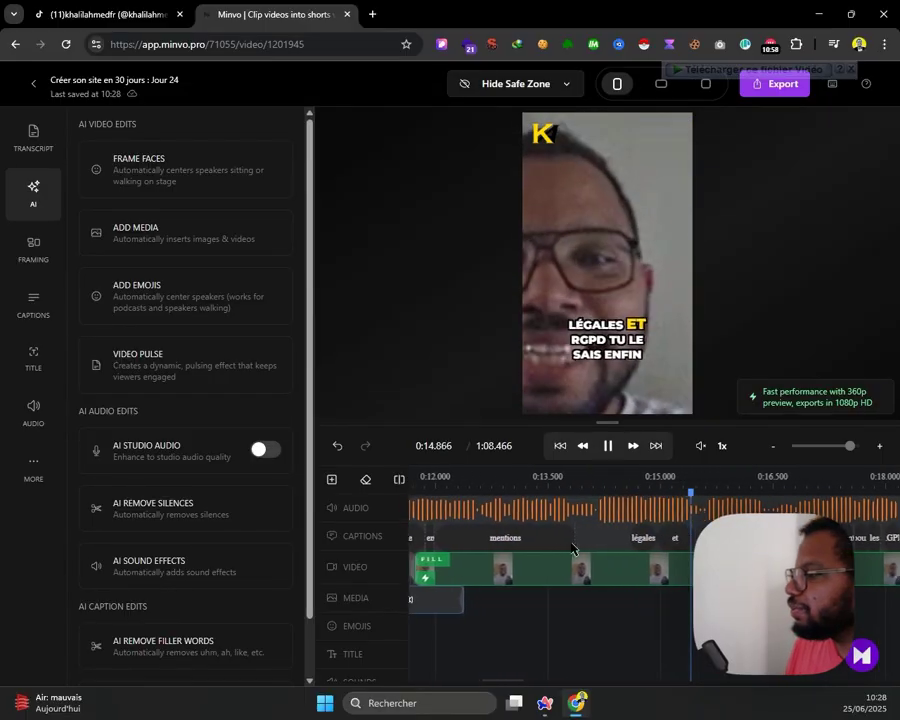
pyautogui.click(560, 446)
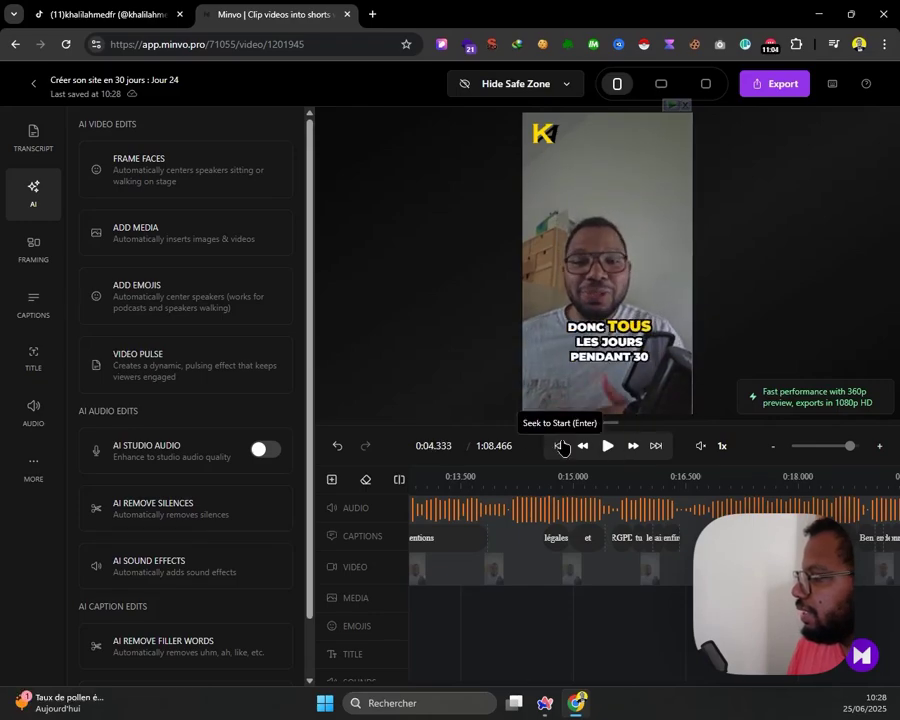
pyautogui.click(560, 446)
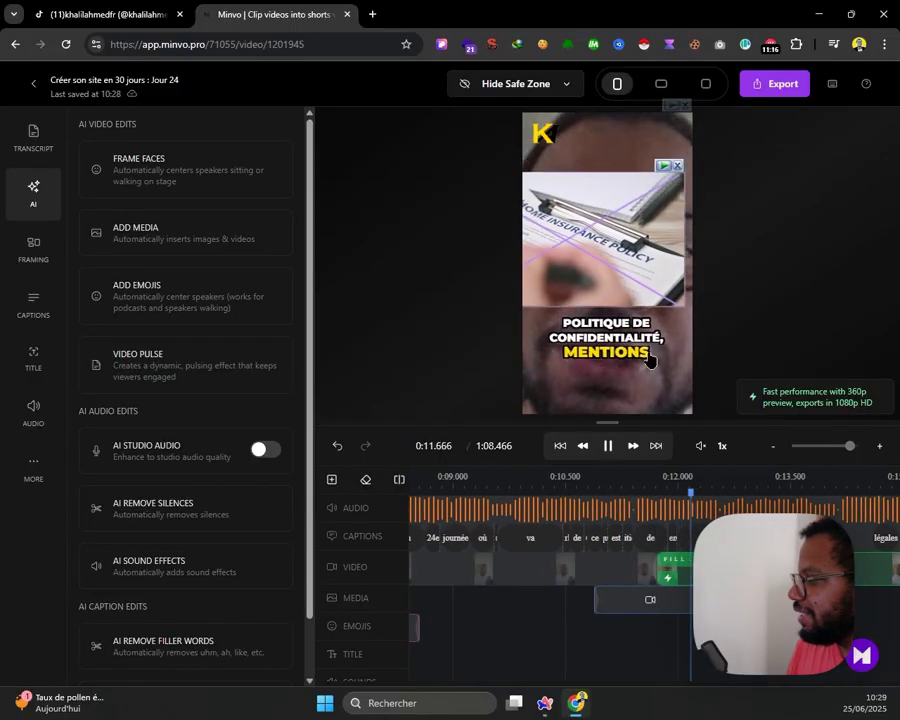
pyautogui.click(608, 446)
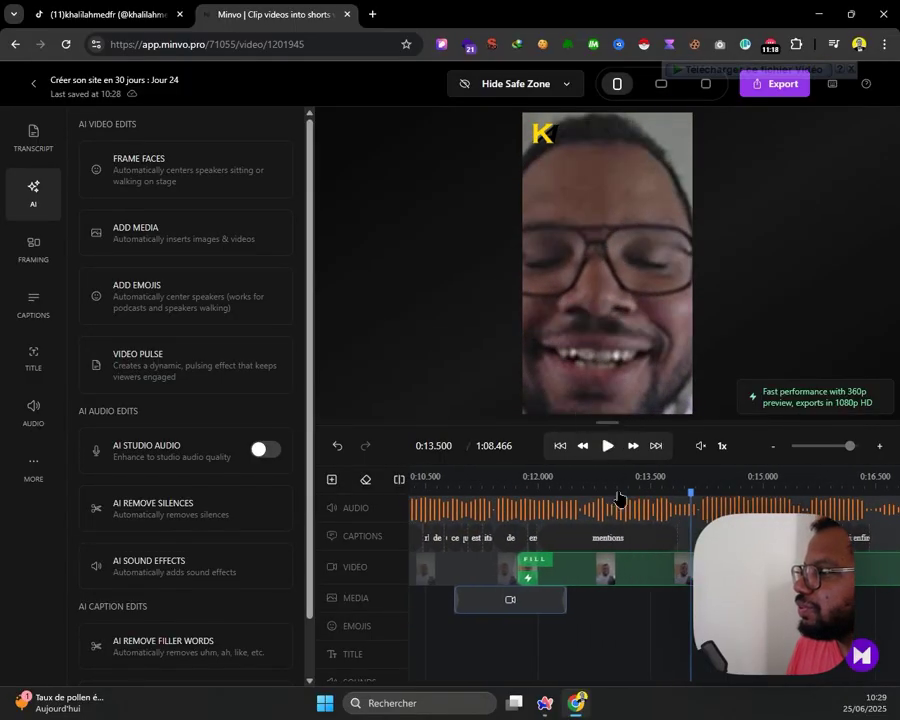
# Reframe the 0:11 - 1:03 segment to the full video, and tighten its crop slightly around the speaker
pyautogui.click(33, 248)
pyautogui.click(252, 433)
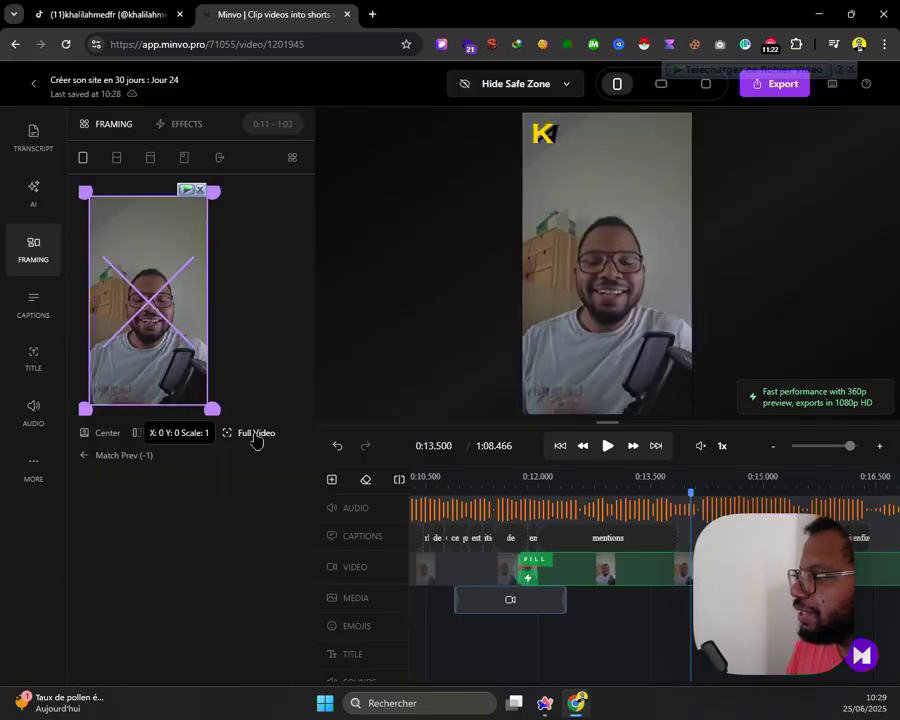
pyautogui.moveTo(212, 408)
pyautogui.mouseDown()
pyautogui.moveTo(213, 396)
pyautogui.moveTo(213, 406)
pyautogui.mouseUp()
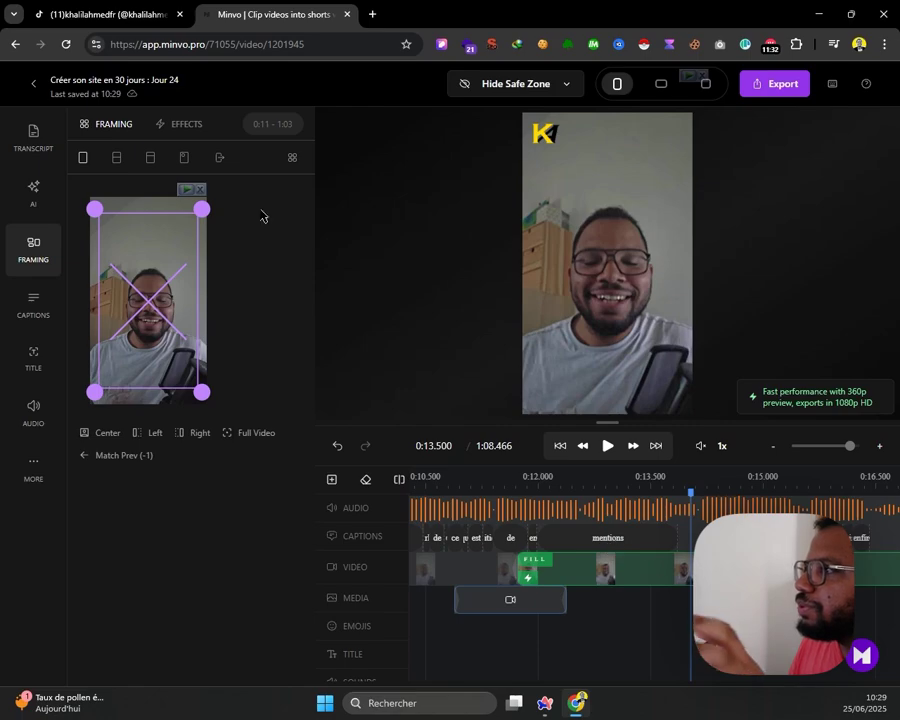
# Set the 0:11 - 1:03 segment's animation to None and apply the Lo-Fi filter to it
pyautogui.click(187, 124)
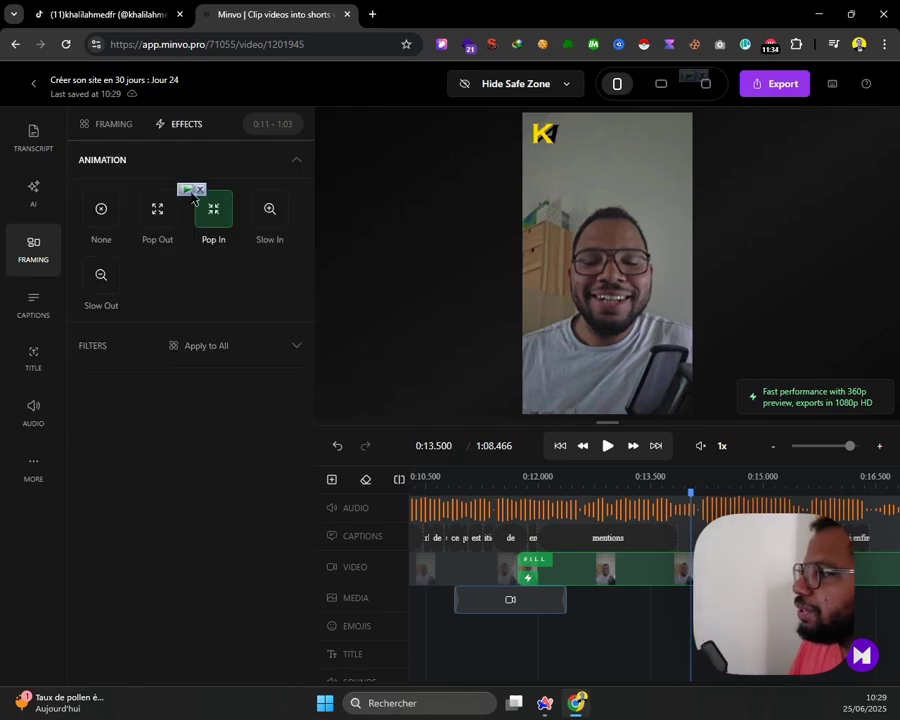
pyautogui.click(100, 208)
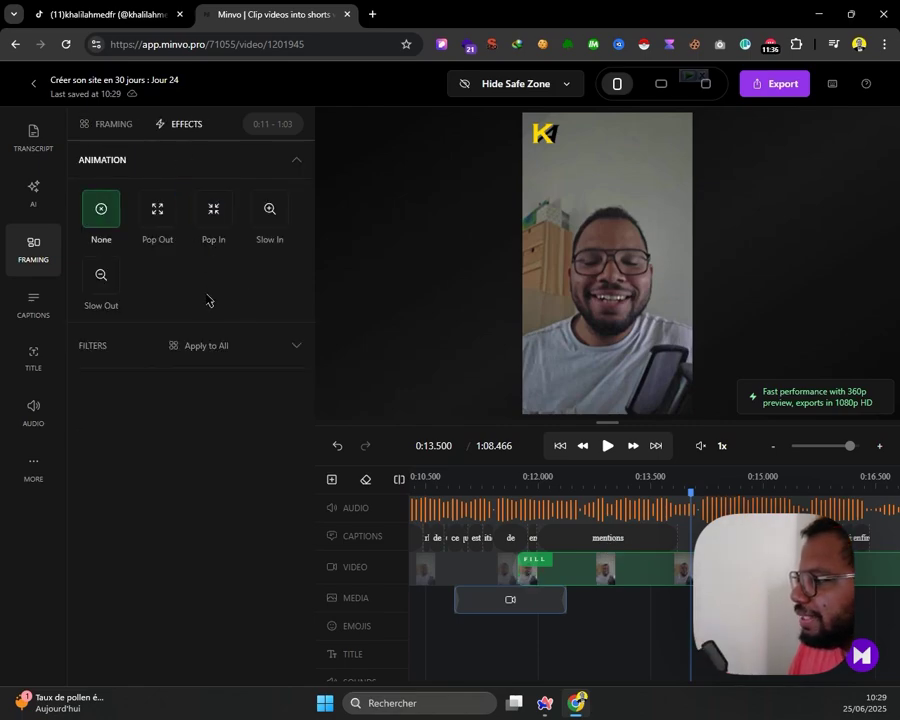
pyautogui.click(302, 347)
pyautogui.scroll(-3, 225, 484)
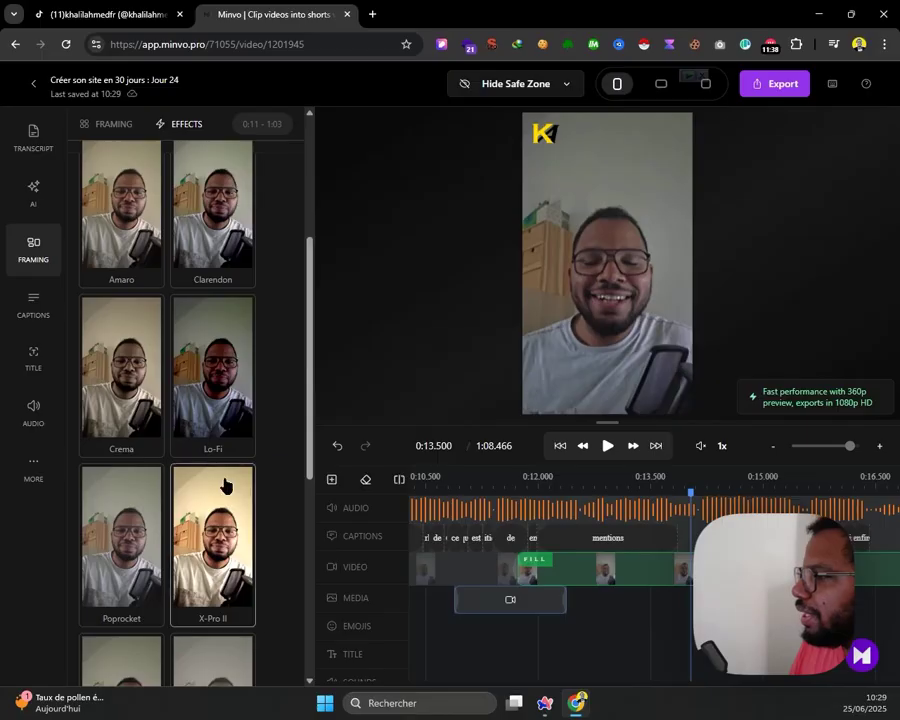
pyautogui.click(240, 410)
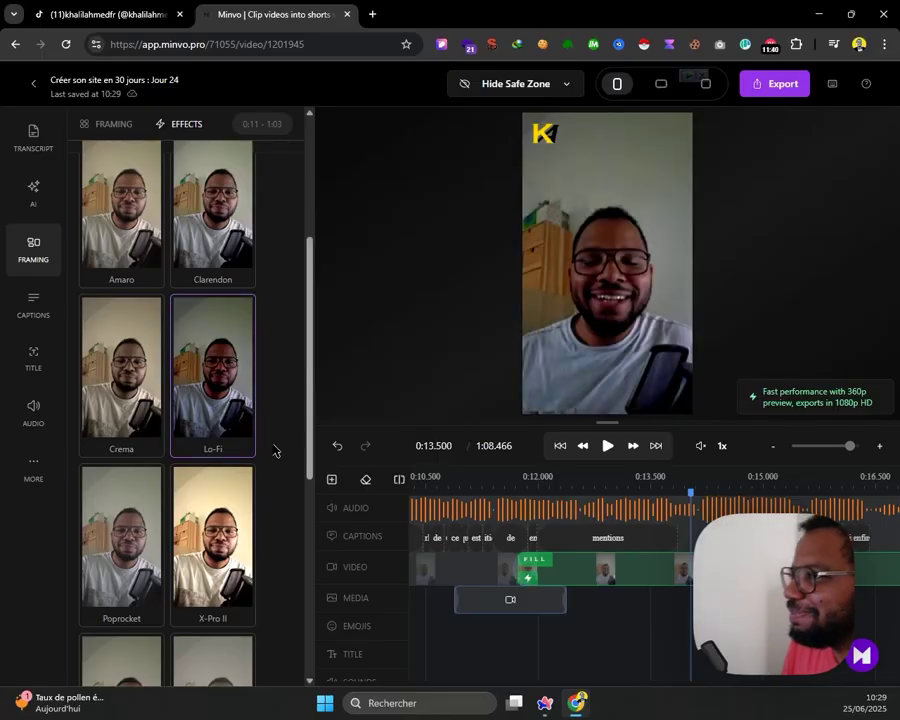
pyautogui.scroll(2, 262, 456)
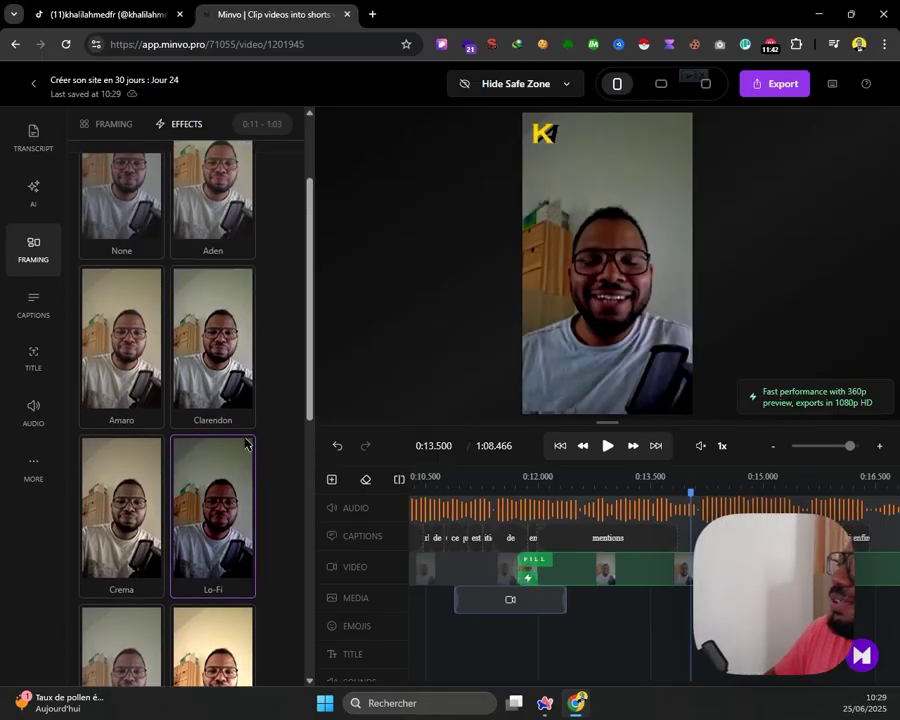
pyautogui.scroll(3, 175, 510)
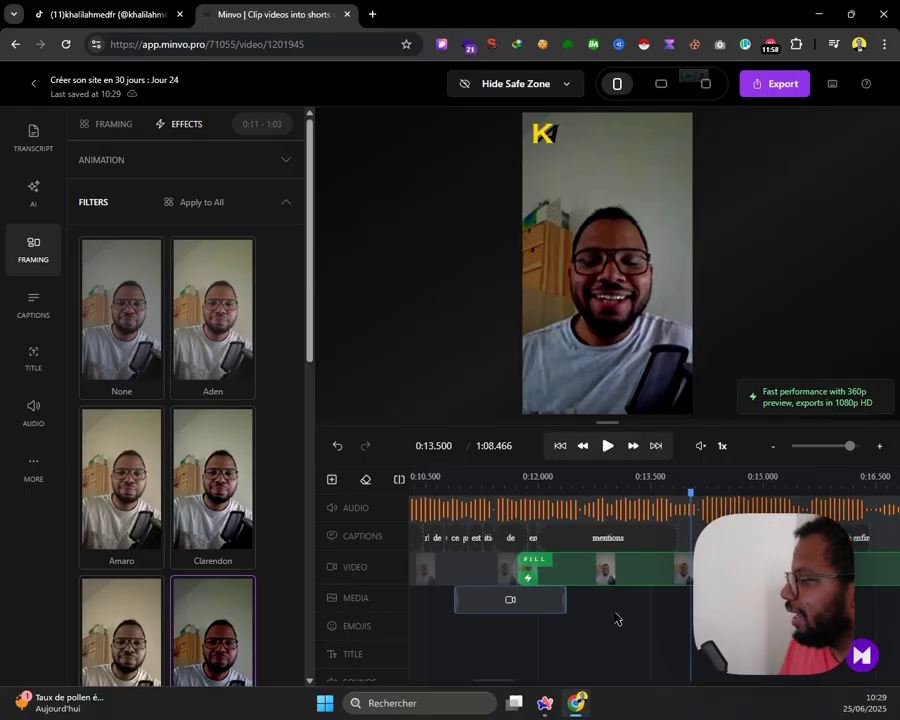
# Play the clip from its start to review the framing and the filtered segment up to the word "et"
pyautogui.click(560, 445)
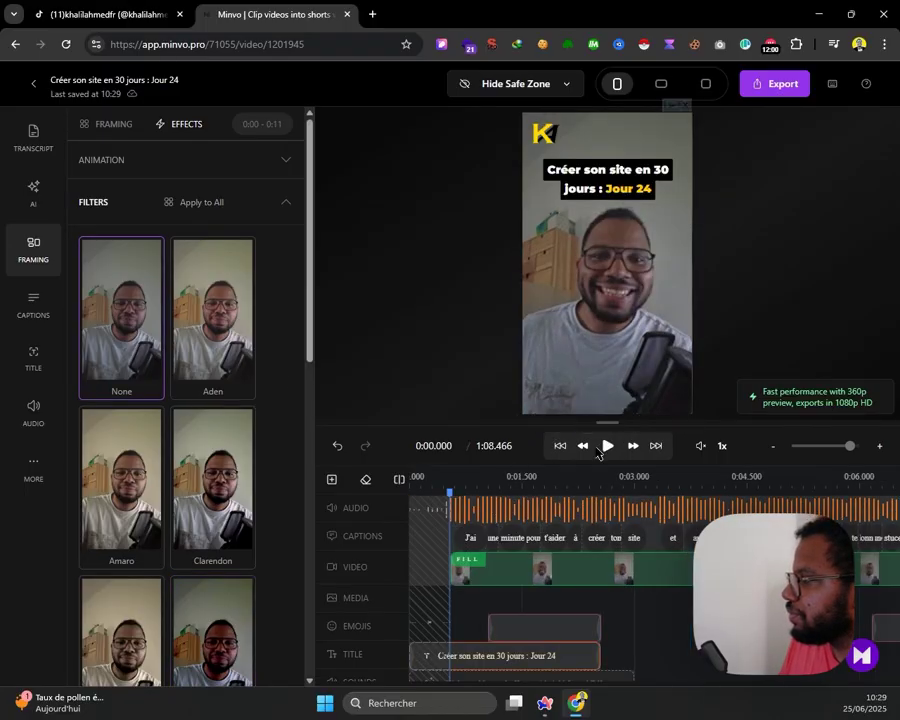
pyautogui.click(606, 446)
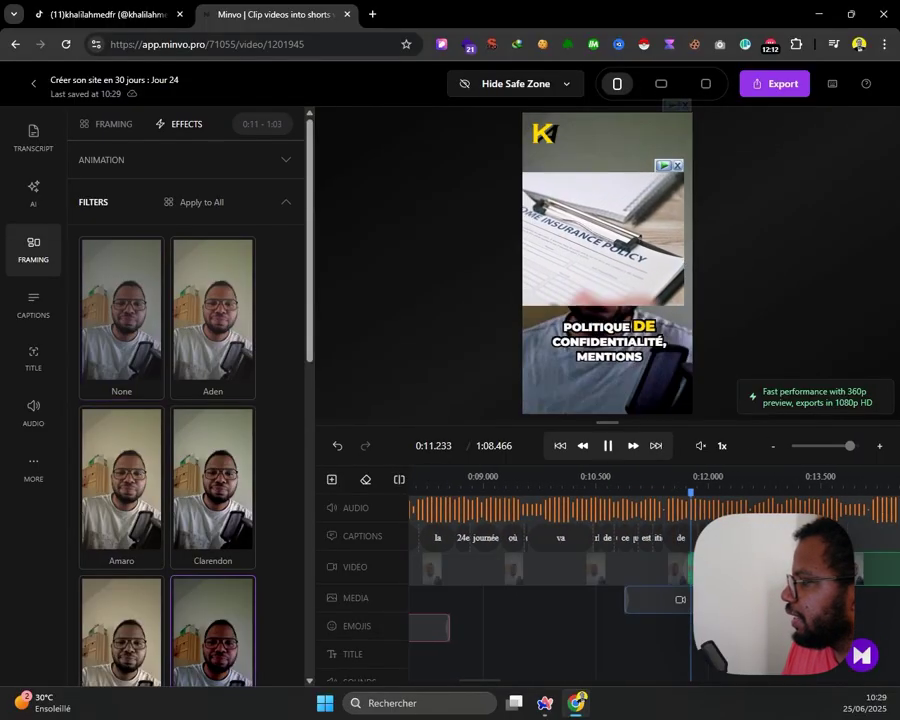
pyautogui.click(608, 447)
pyautogui.click(608, 447)
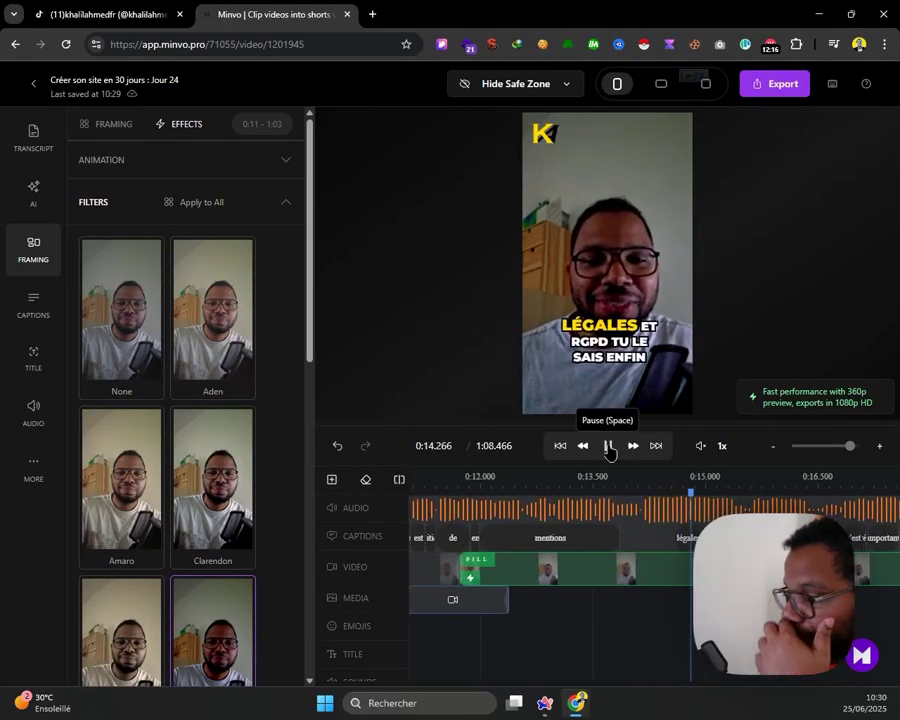
pyautogui.click(608, 447)
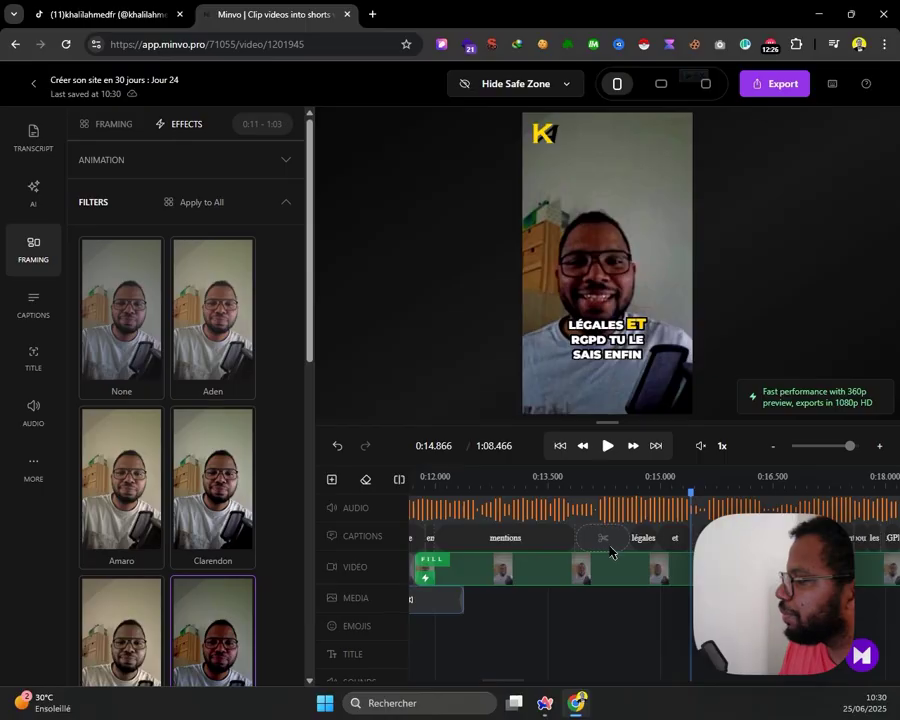
# Cut out the silent gap between the caption words "mentions" and "légales", and play back across the cut
pyautogui.click(611, 547)
pyautogui.click(640, 528)
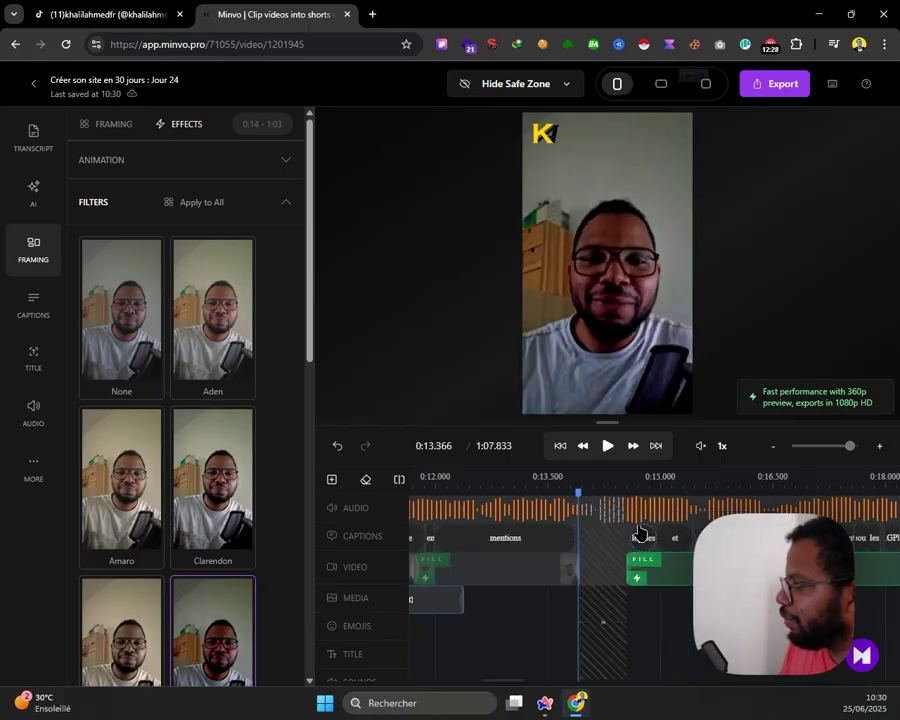
pyautogui.click(609, 447)
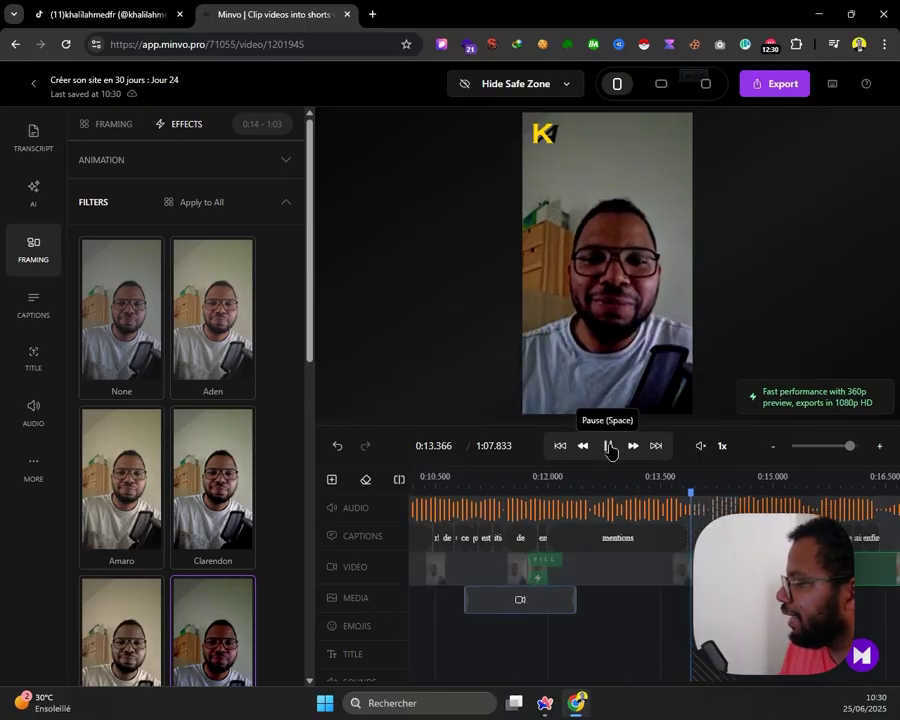
pyautogui.click(607, 447)
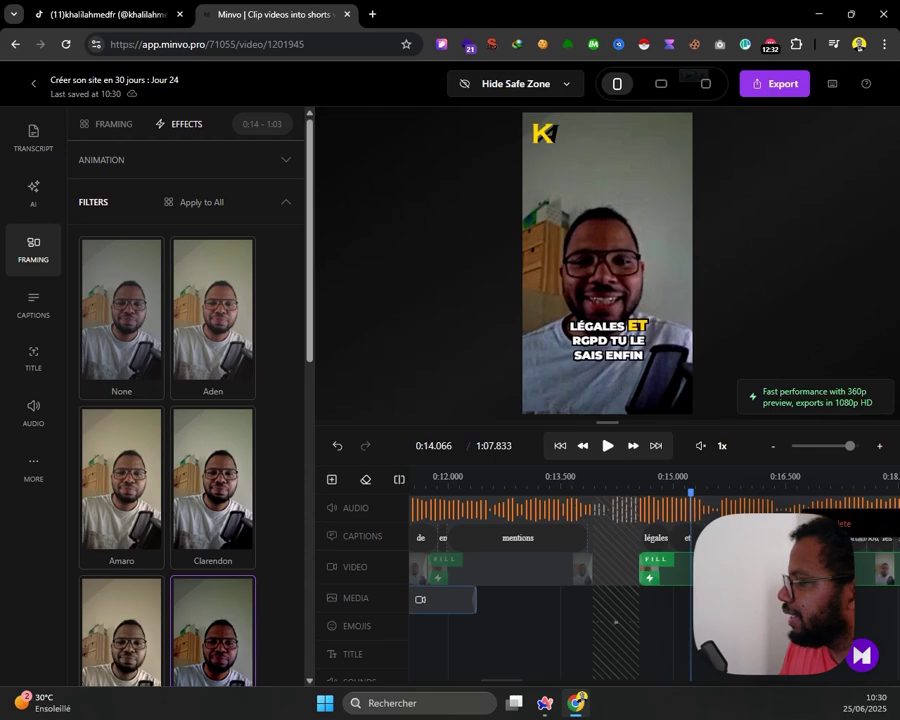
# Play on from "légales et", cut out the silent gap between the caption words "à" and "qui", and play back across the cut
pyautogui.click(604, 446)
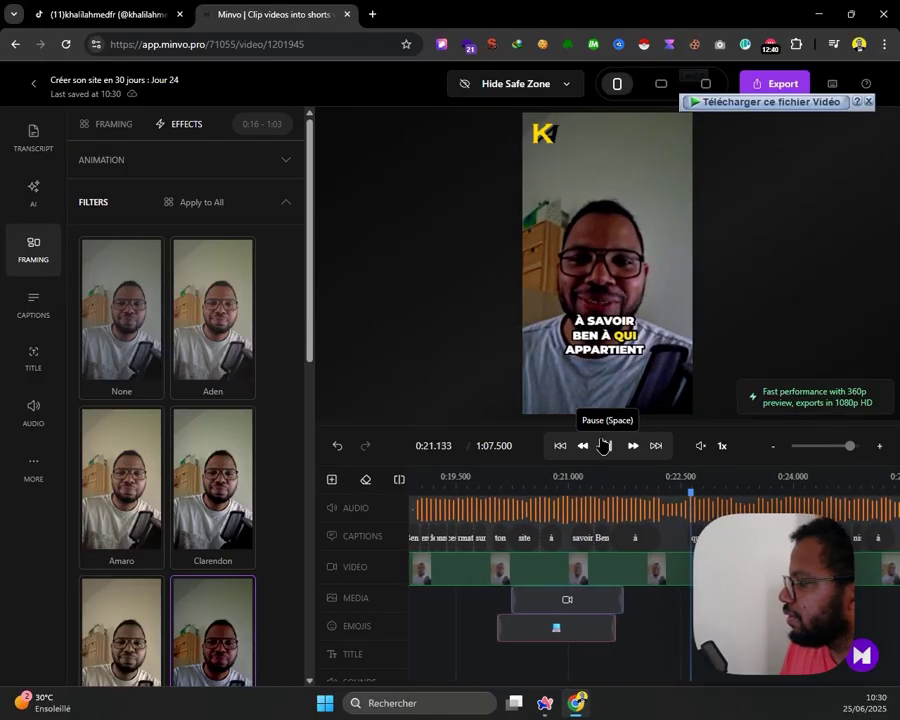
pyautogui.click(603, 446)
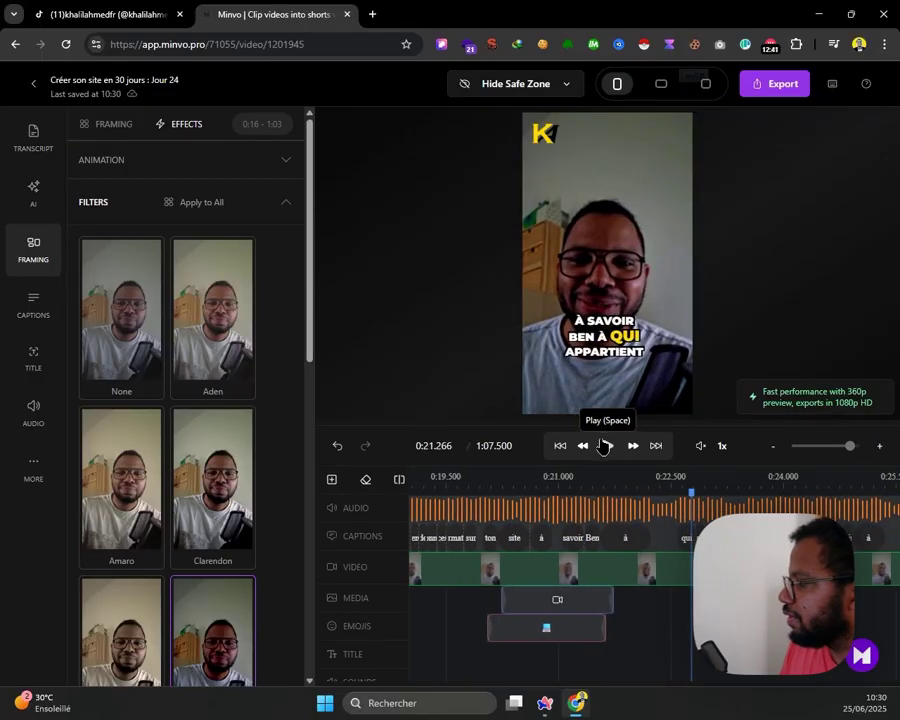
pyautogui.click(690, 525)
pyautogui.click(603, 446)
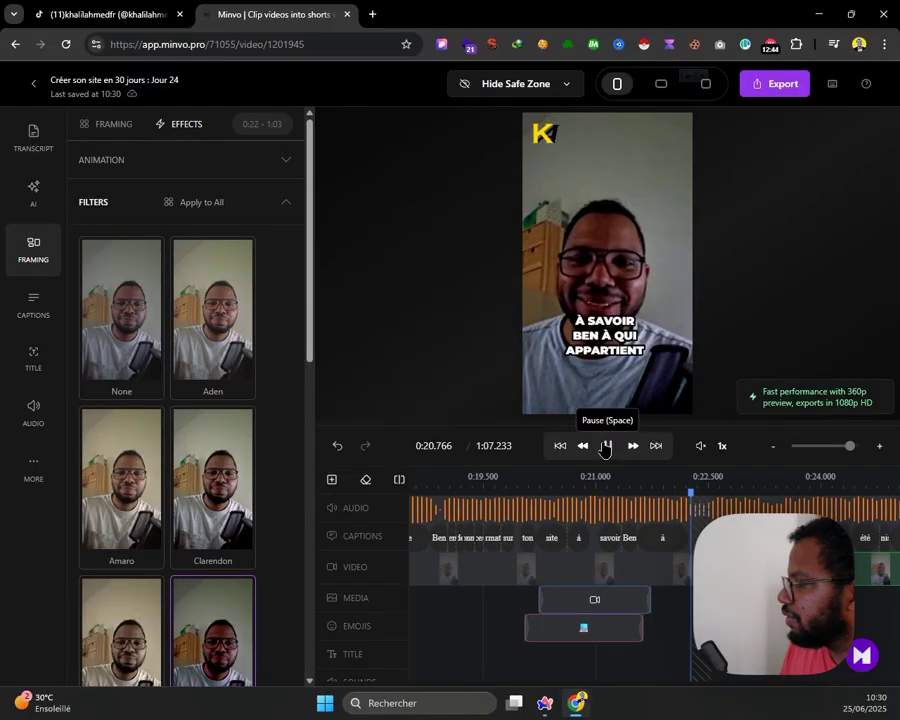
pyautogui.click(604, 446)
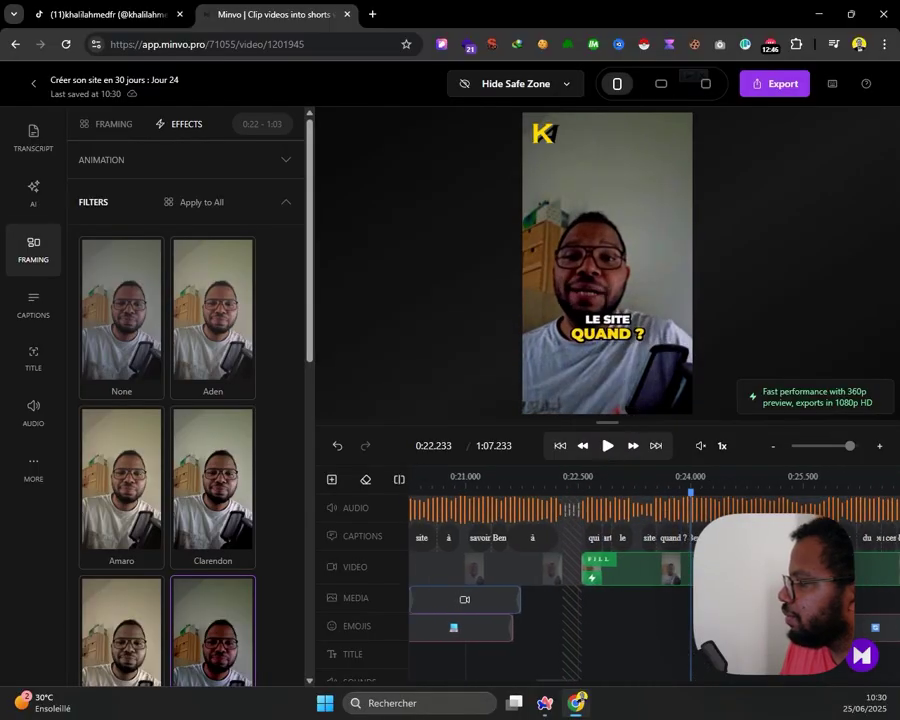
# Cut out the silent gap between the caption words "à" and "jour", and play on past the words "ces politiques"
pyautogui.click(828, 512)
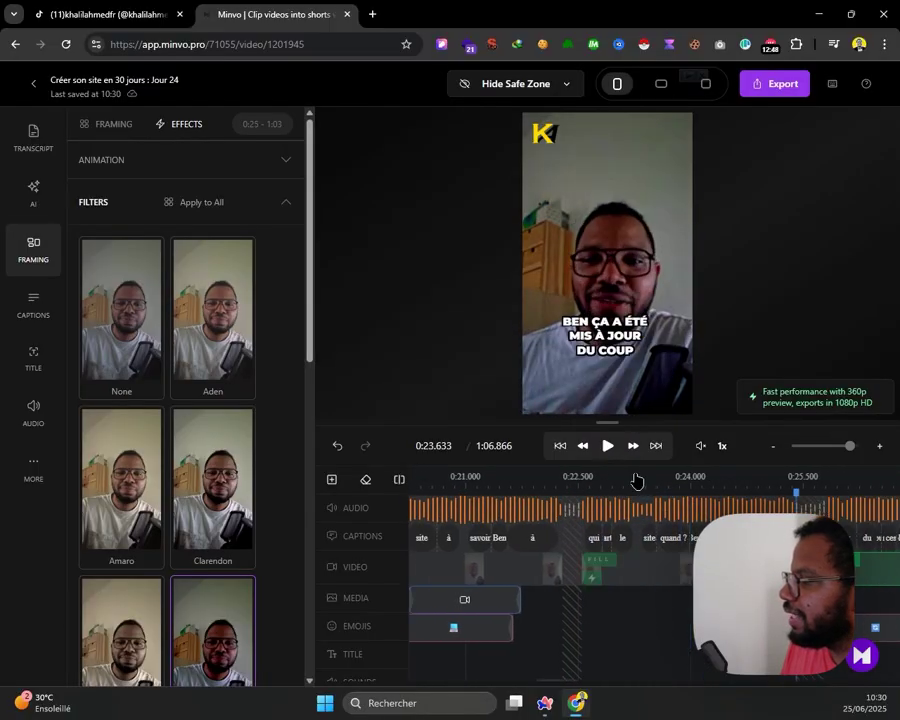
pyautogui.click(607, 447)
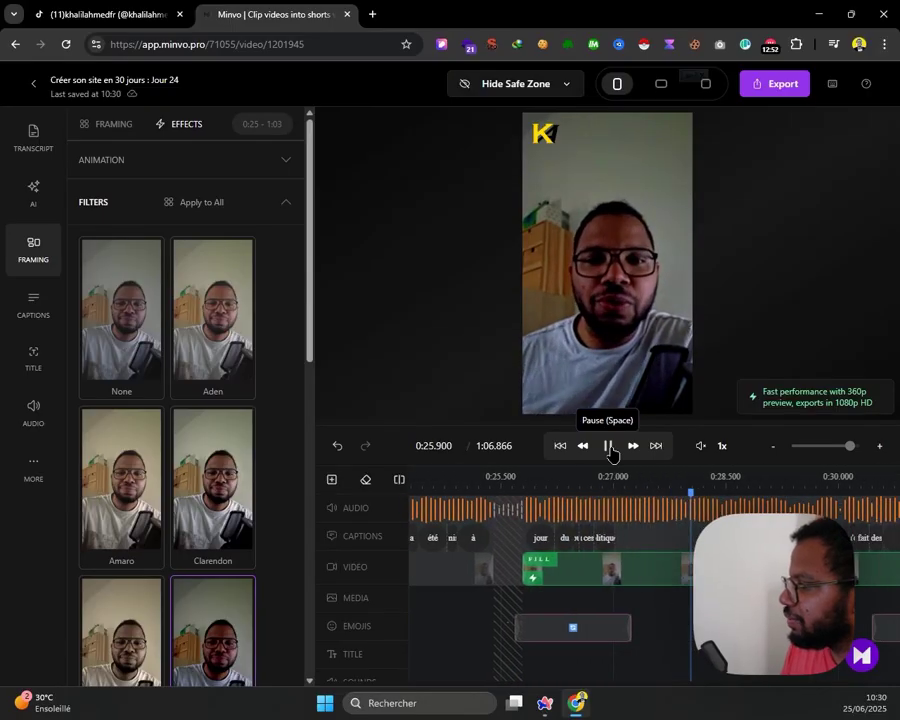
pyautogui.click(608, 450)
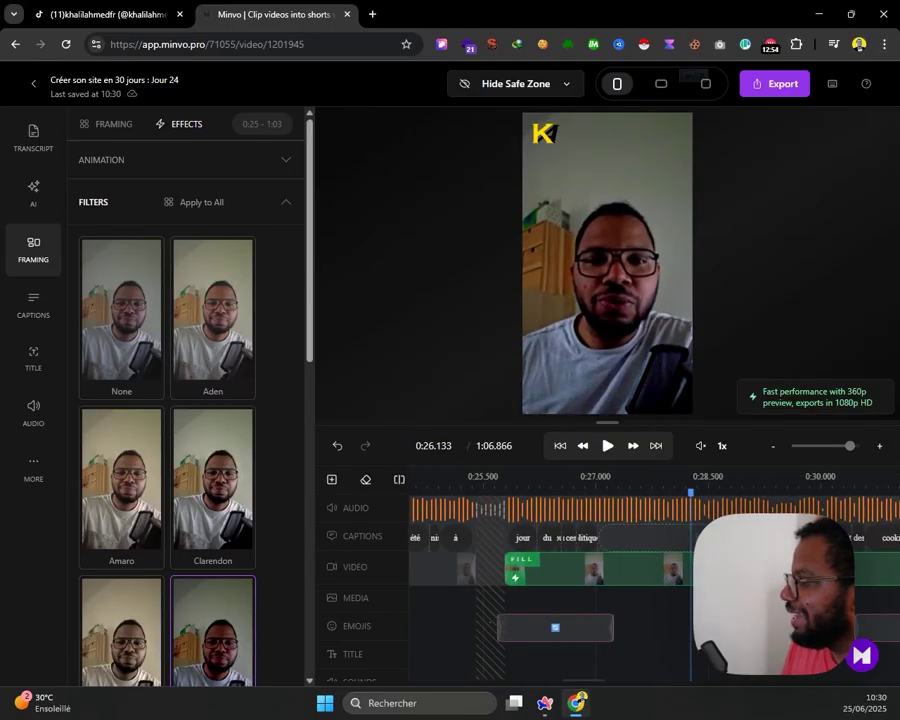
# Cut out the long uncaptioned section after the word "politiques" at about 0:27, and play on from the cut
pyautogui.moveTo(652, 484); pyautogui.dragTo(752, 484)
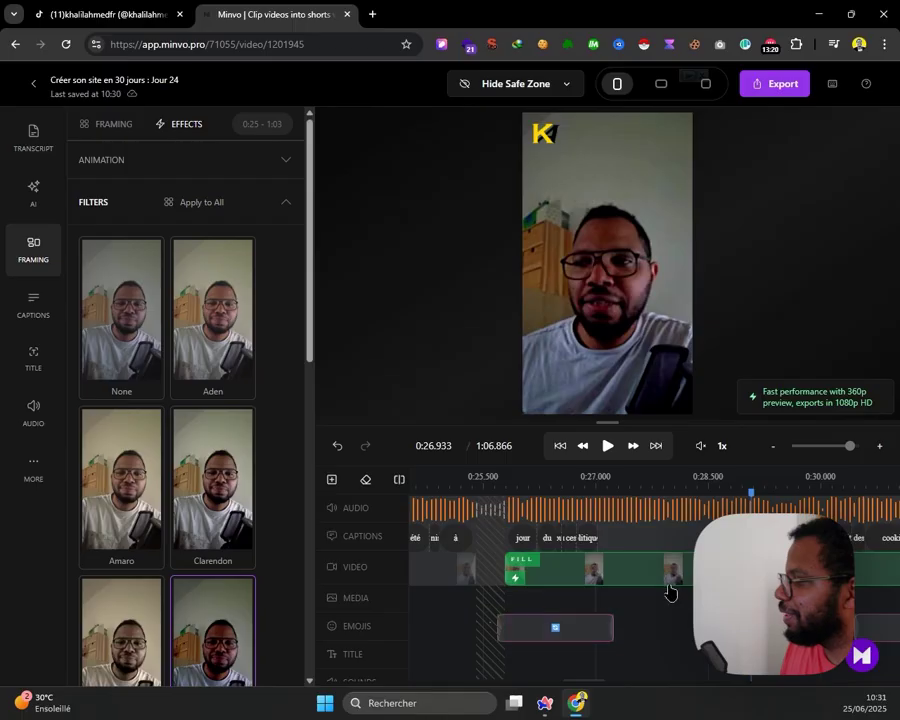
pyautogui.rightClick(678, 535)
pyautogui.click(692, 517)
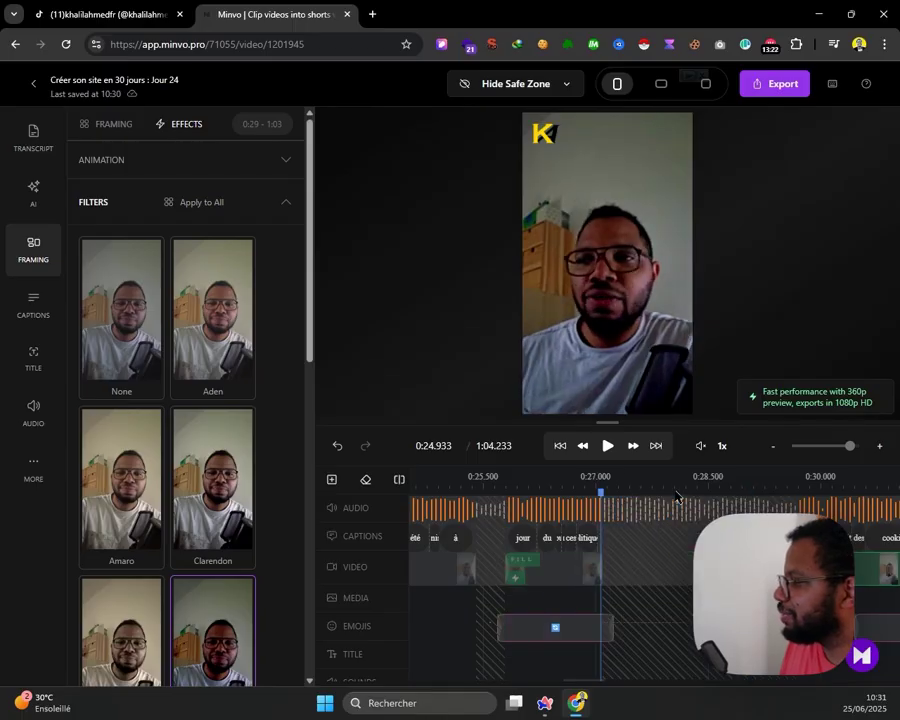
pyautogui.click(609, 446)
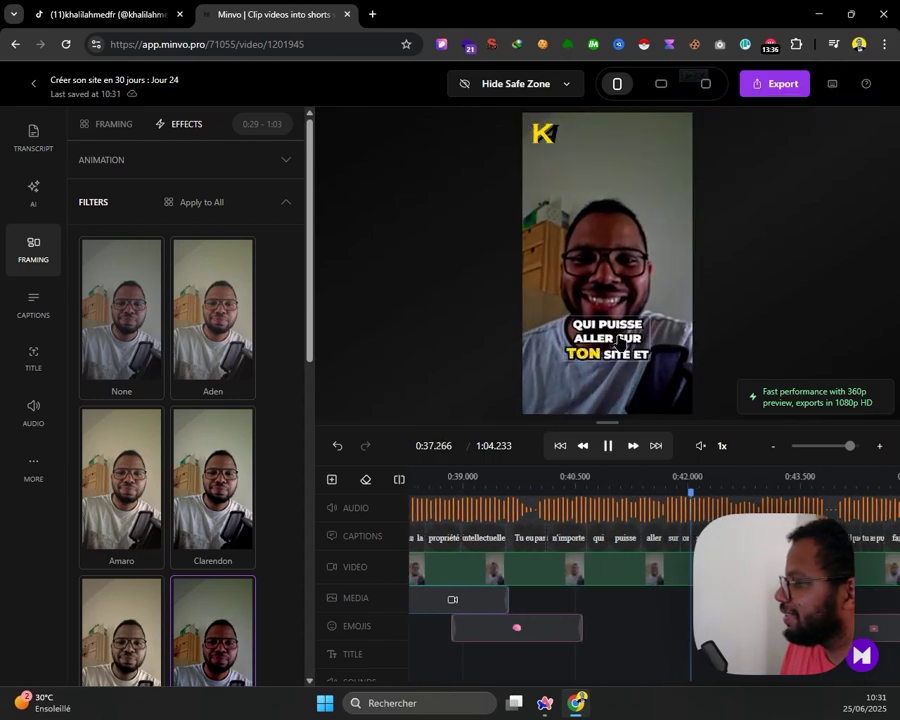
# Cut out the silent gap between the caption words "faire" and "et", and play back to "Eh bien justement"
pyautogui.click(607, 446)
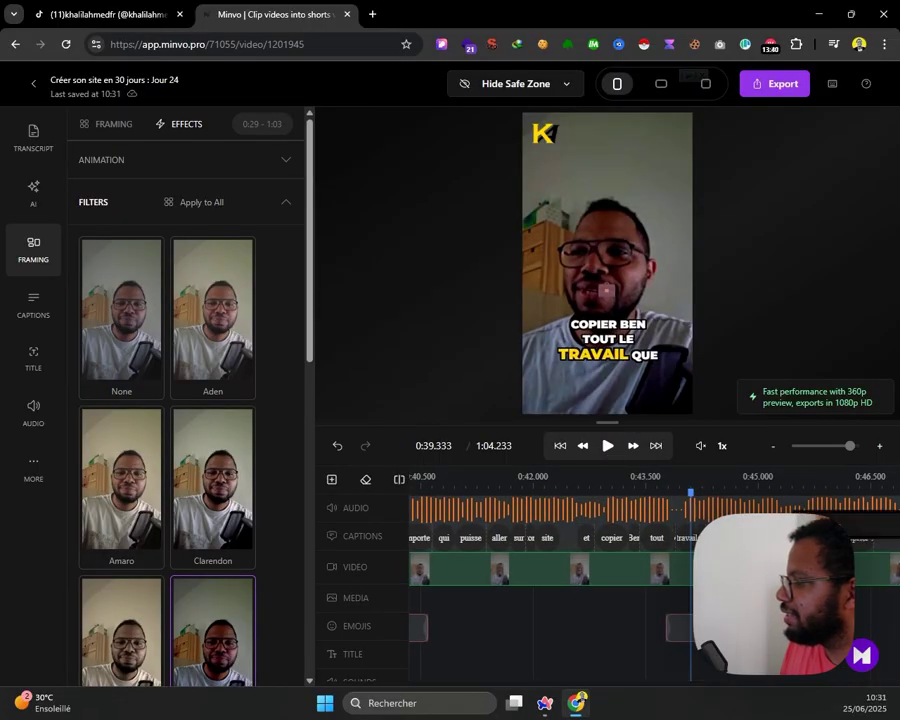
pyautogui.click(609, 446)
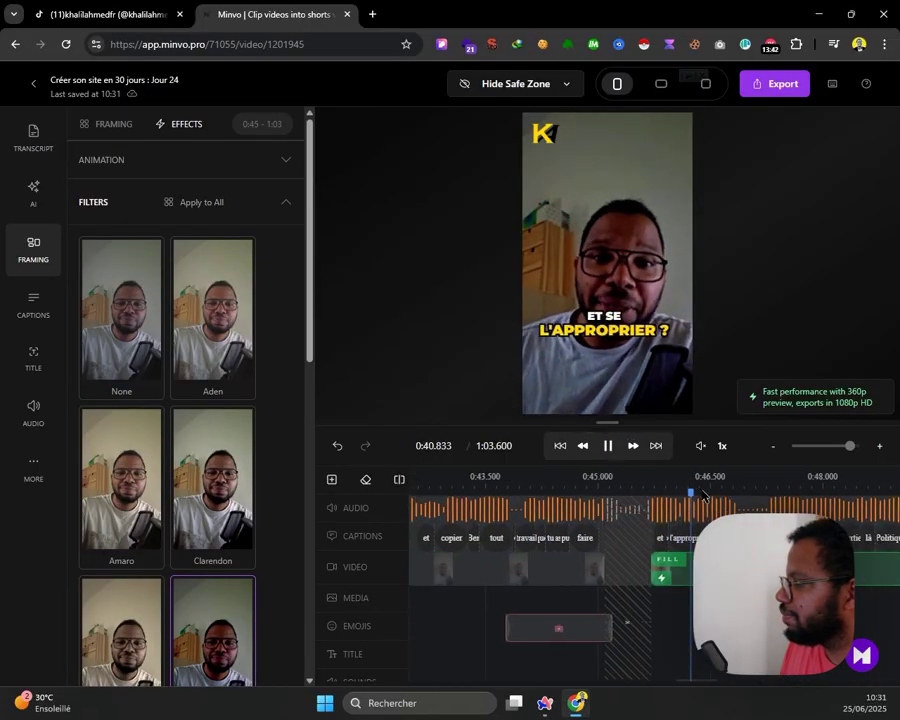
pyautogui.click(611, 449)
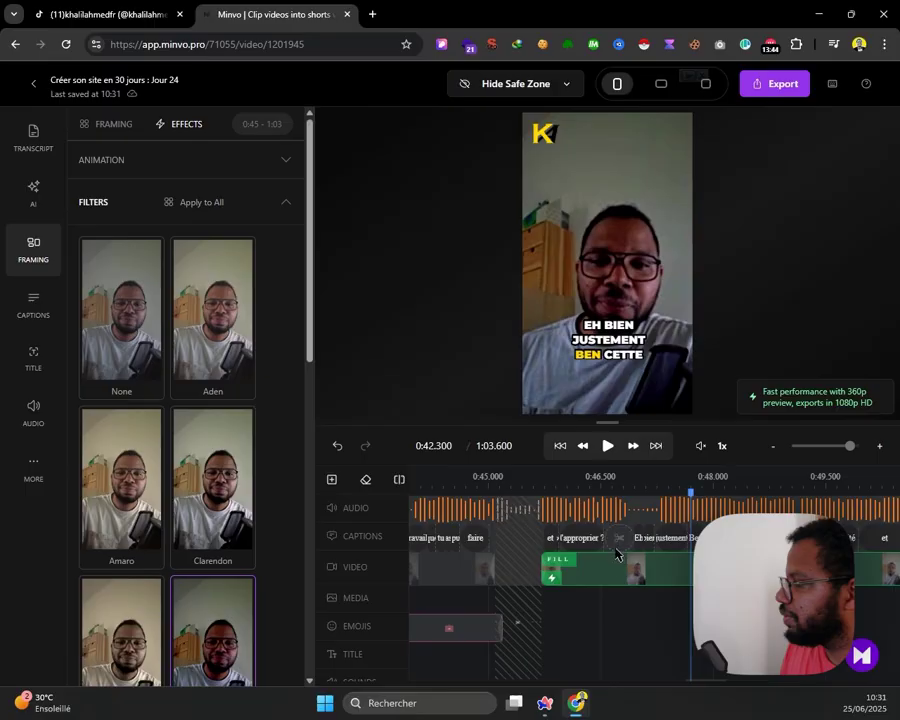
# Cut out the silent gap between "l'approprier ?" and "Eh bien", and play the clip through to the outro
pyautogui.click(668, 535)
pyautogui.click(610, 446)
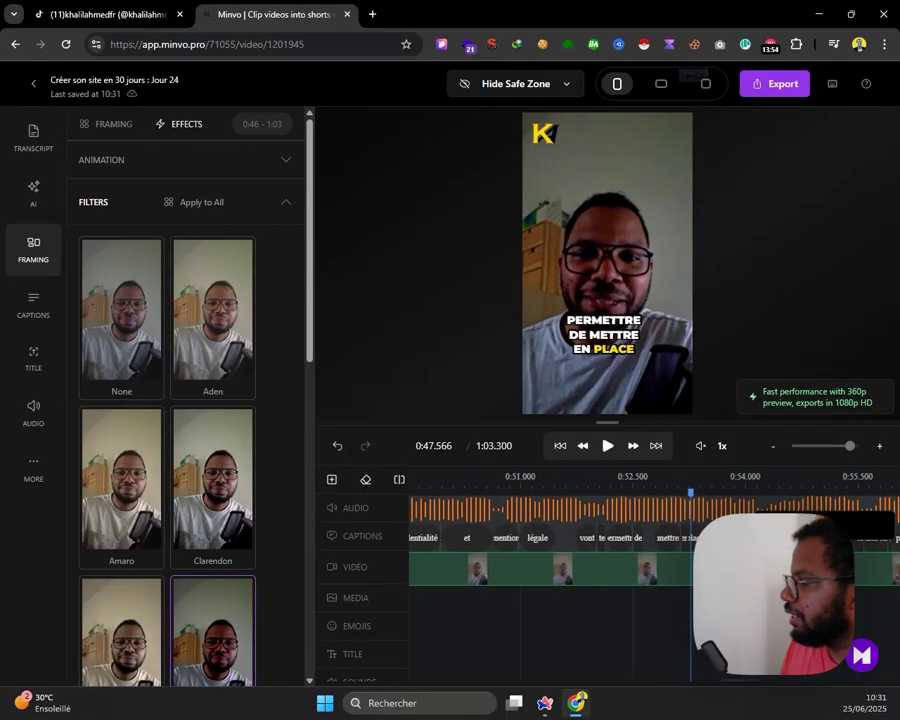
pyautogui.click(604, 447)
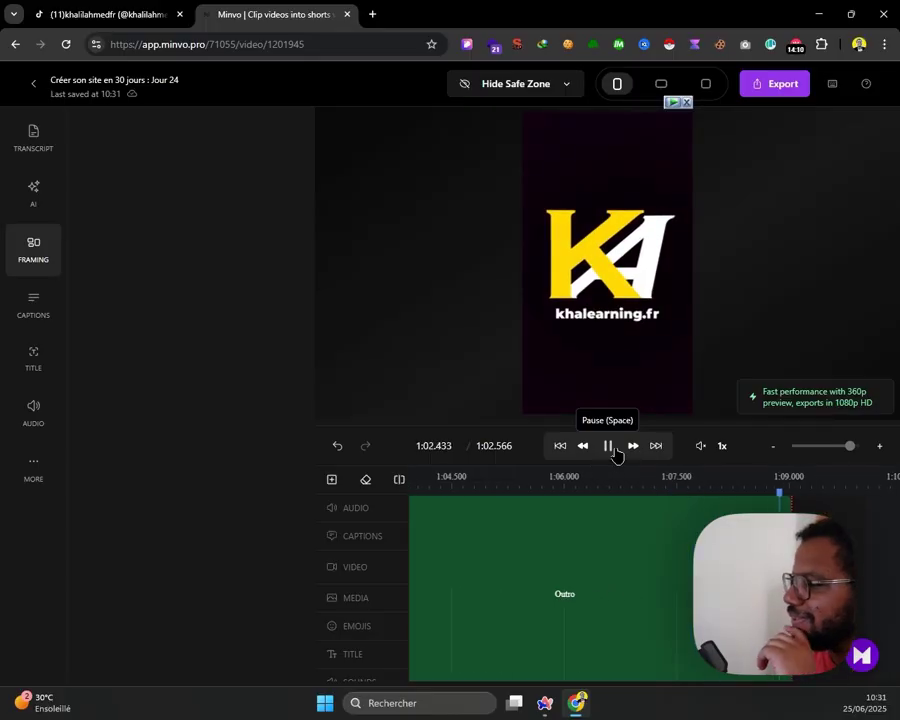
# Examine the timeline's sound effects, text and background music tracks at the start of the clip
pyautogui.scroll(-2, 605, 655)
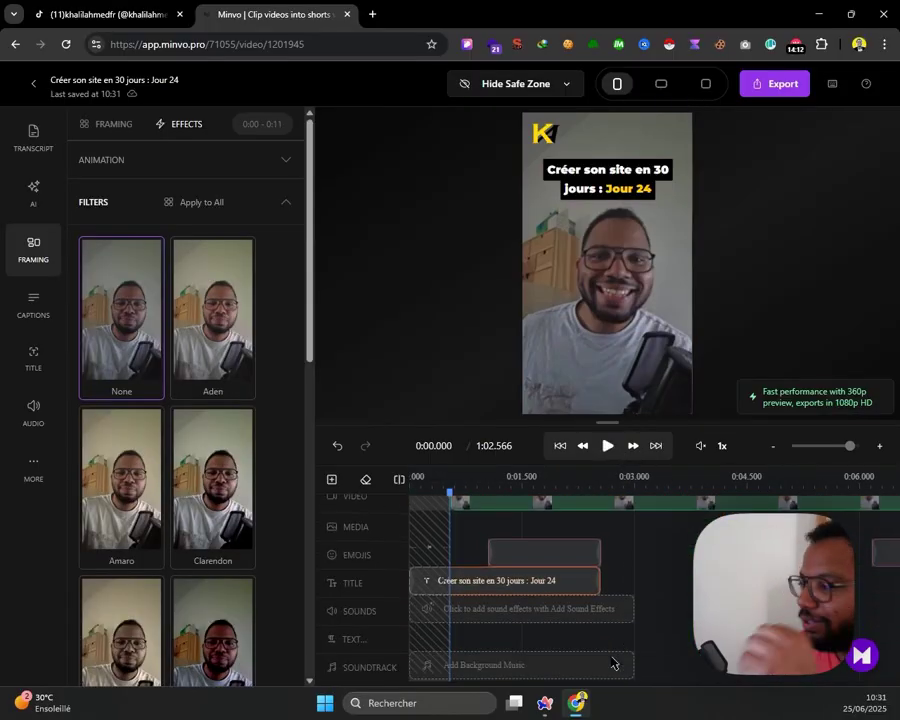
pyautogui.click(564, 624)
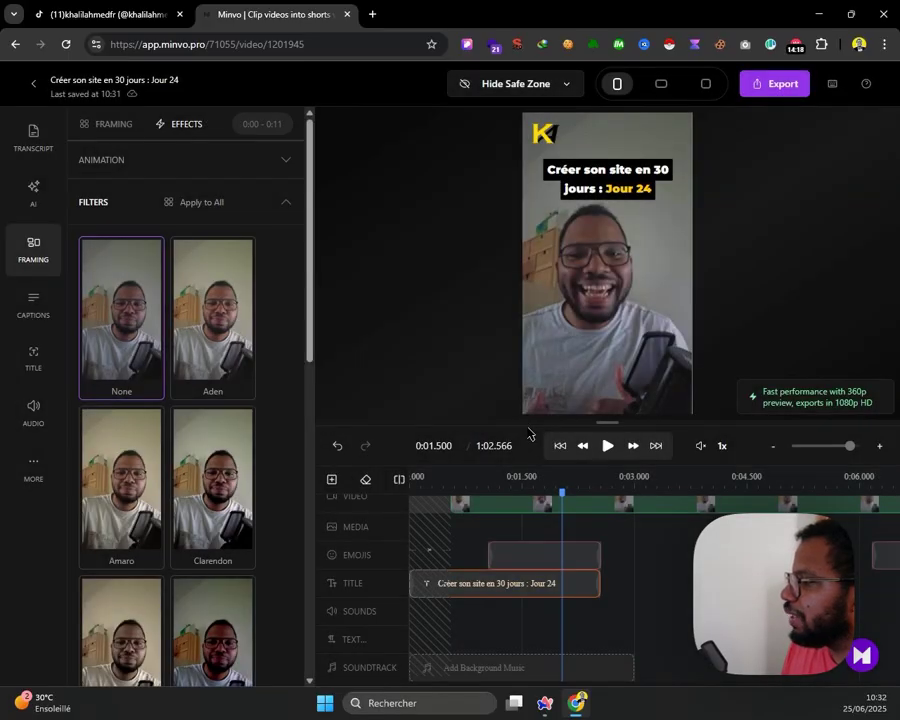
pyautogui.scroll(2, 637, 582)
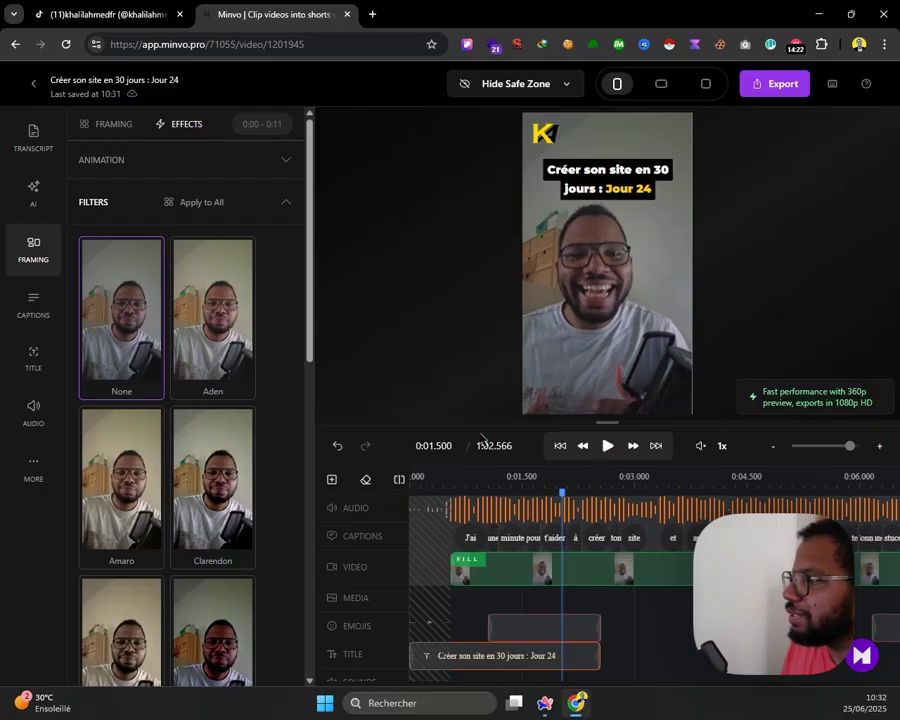
# Cut the word "aujourd'hui" after "ton site et" out of the clip through the transcript
pyautogui.click(32, 140)
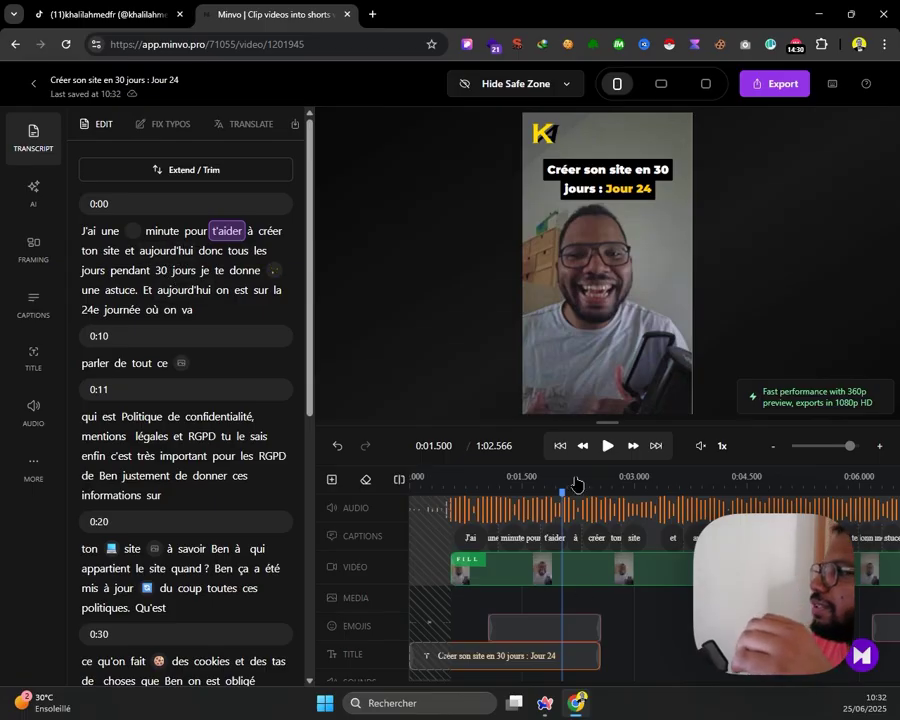
pyautogui.rightClick(180, 258)
pyautogui.click(178, 252)
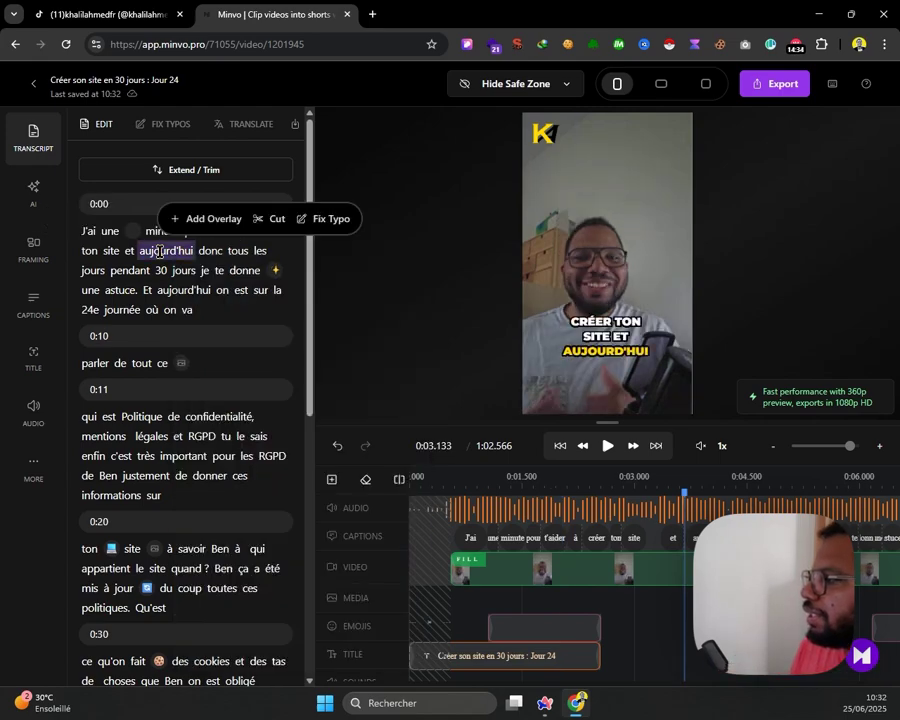
pyautogui.click(270, 219)
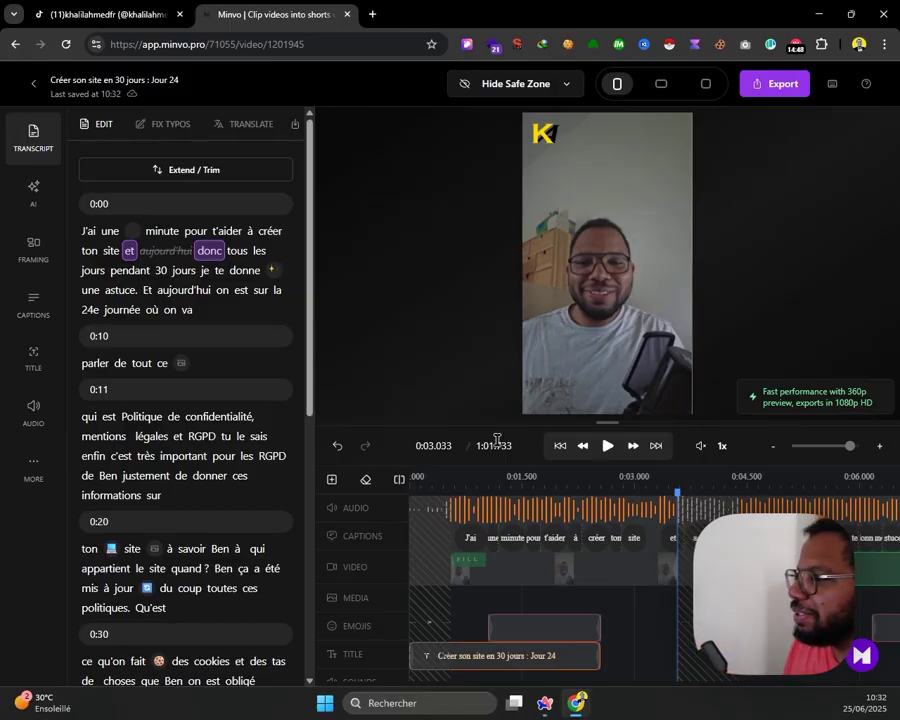
# Restore the cut word "aujourd'hui" and look through the transcript down to its end
pyautogui.scroll(-5, 247, 483)
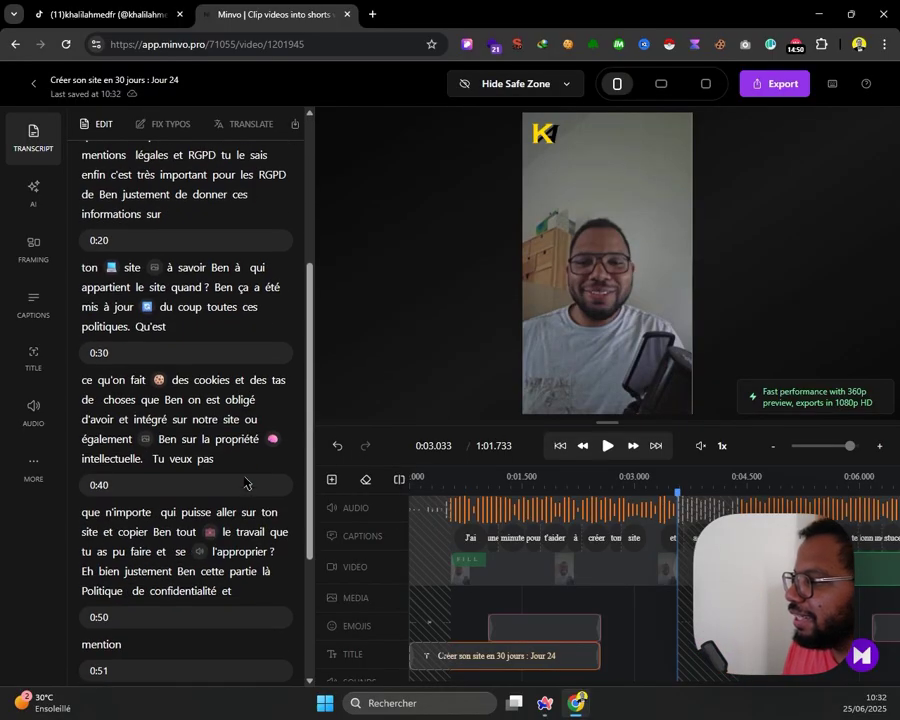
pyautogui.scroll(5, 236, 492)
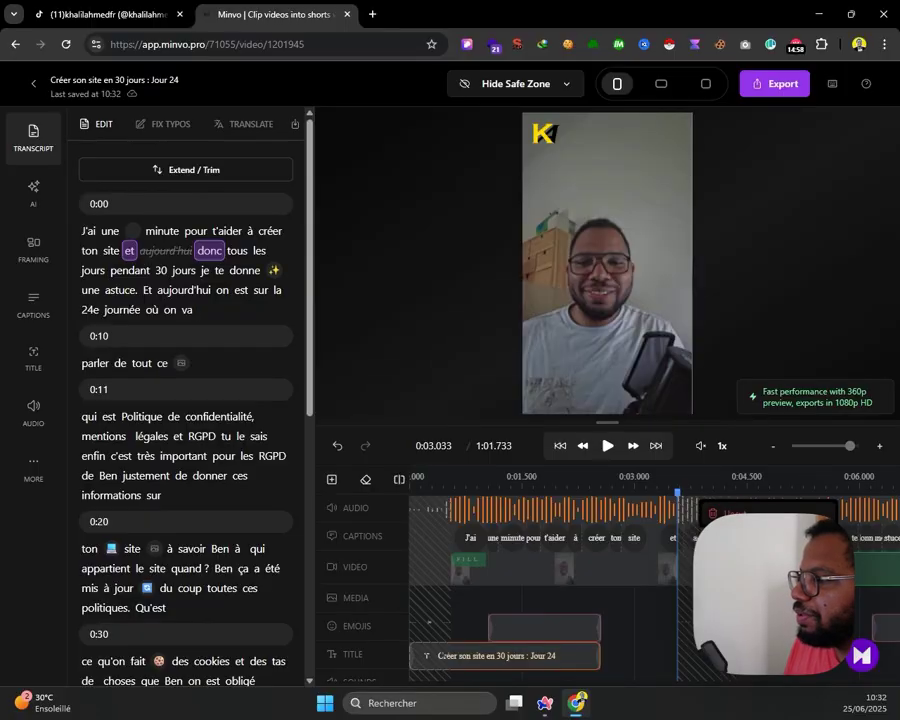
pyautogui.click(734, 514)
pyautogui.scroll(-6, 179, 430)
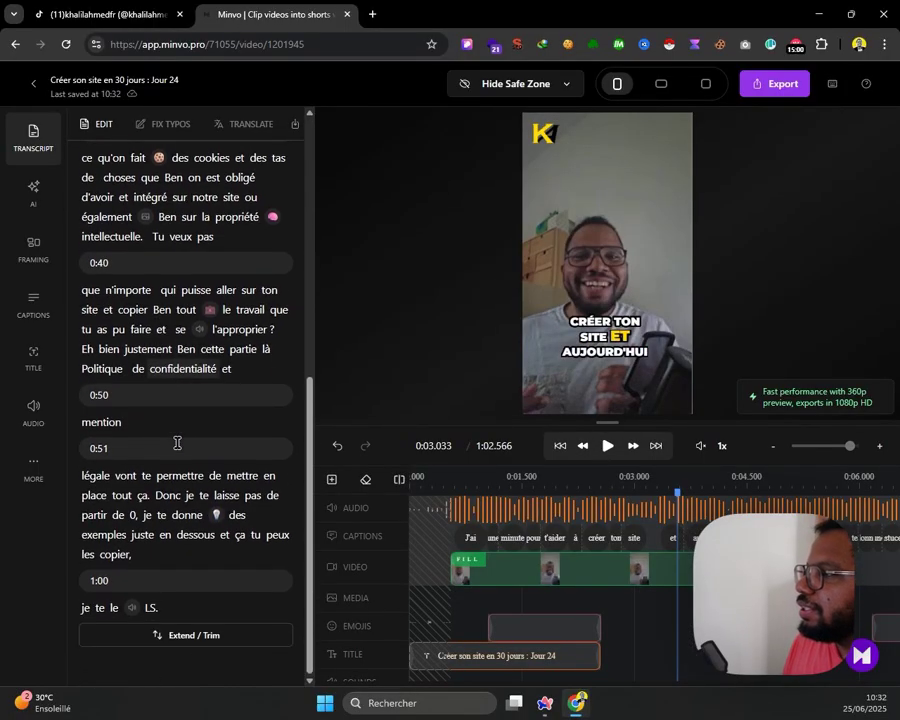
pyautogui.scroll(6, 191, 460)
pyautogui.scroll(1, 188, 468)
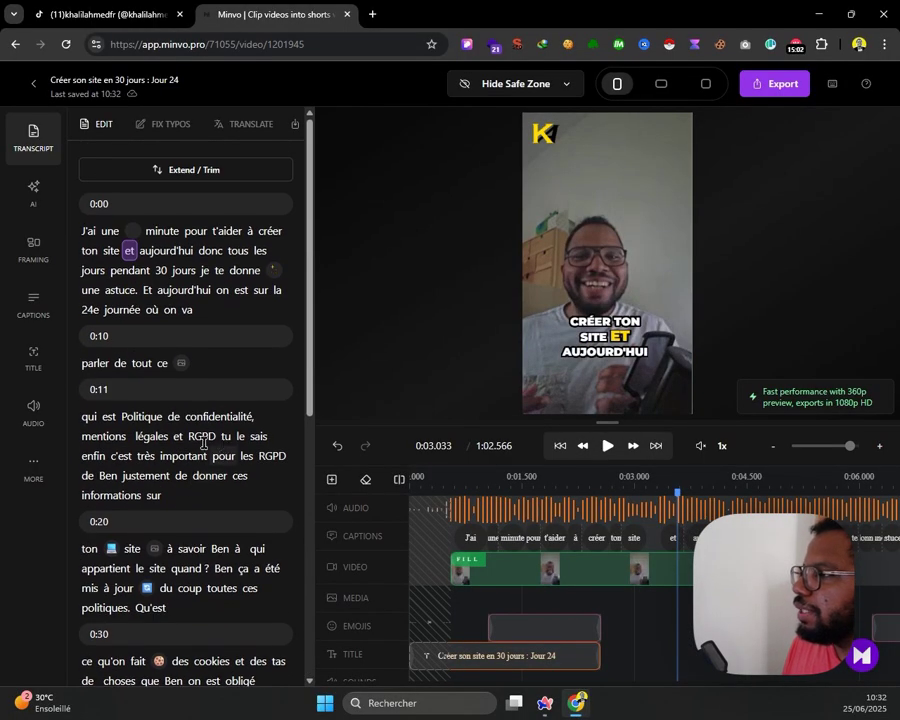
# Look through the framing, AI, transcript, captions and title settings of the clip
pyautogui.click(33, 243)
pyautogui.click(37, 198)
pyautogui.click(48, 141)
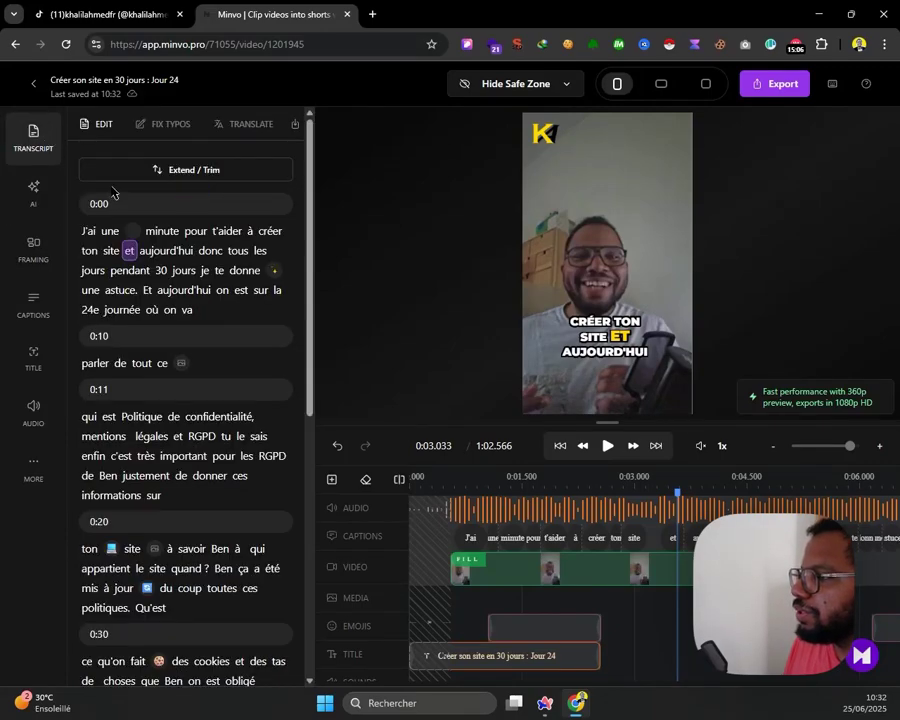
pyautogui.click(35, 312)
pyautogui.click(36, 360)
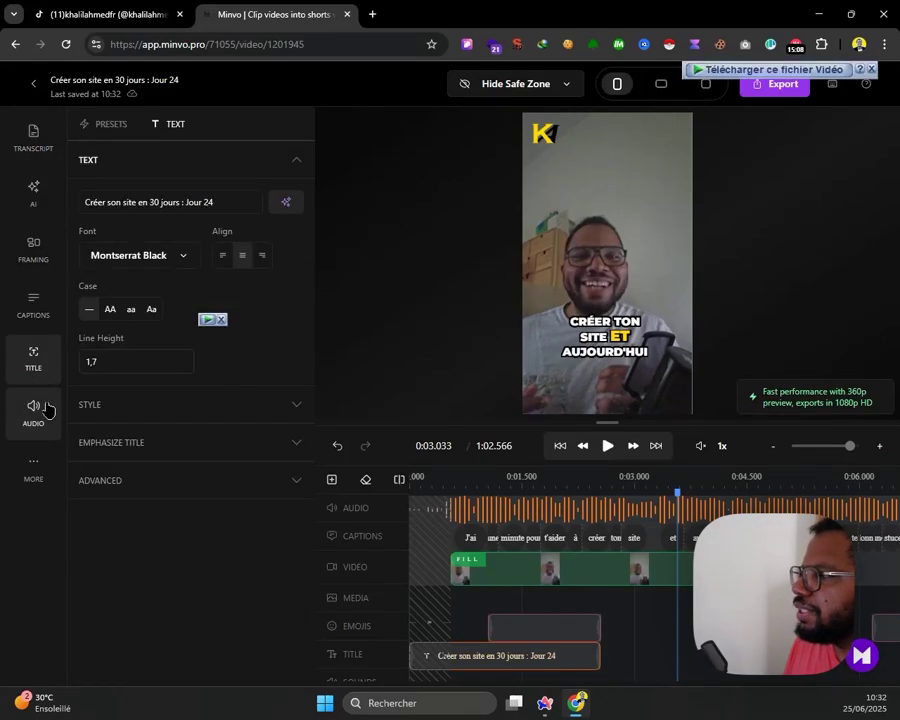
# Examine the Chill soundtracks in the audio library and the empty background music track on the timeline
pyautogui.click(38, 414)
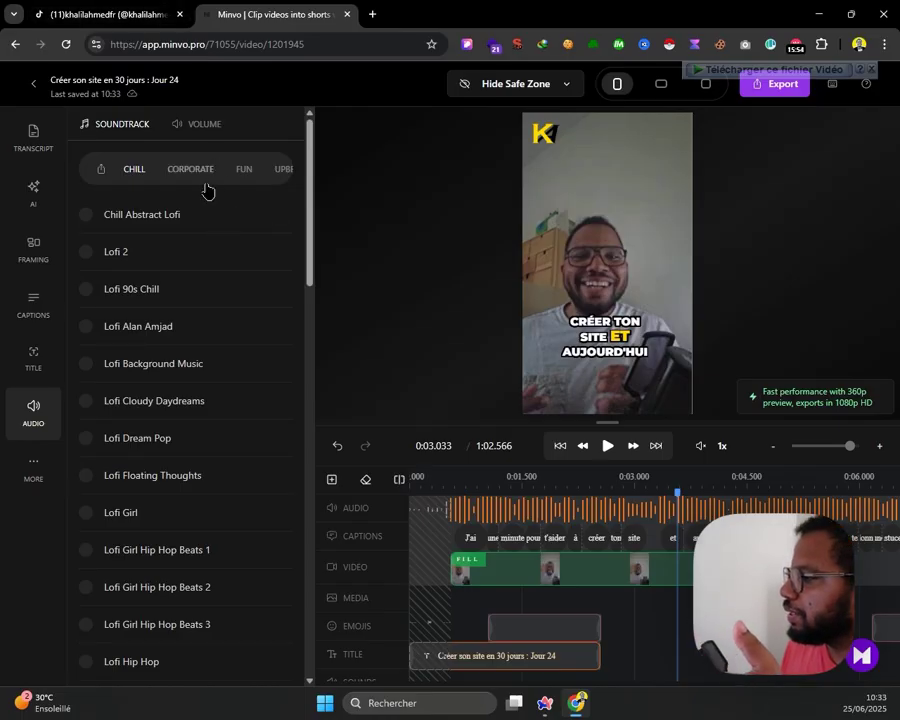
pyautogui.scroll(-1, 557, 609)
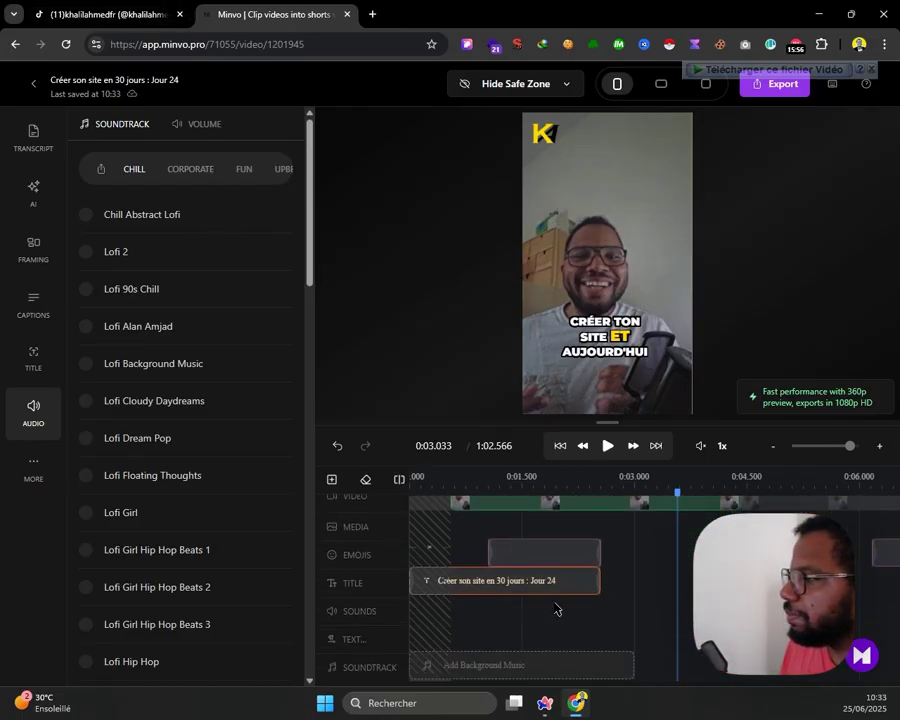
pyautogui.click(510, 667)
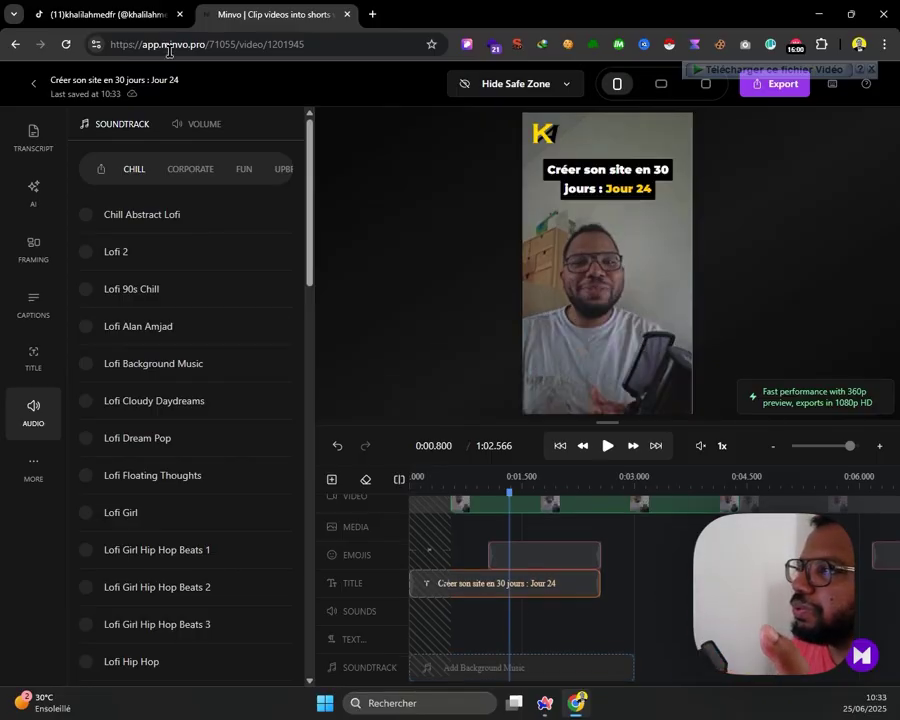
pyautogui.moveTo(251, 229)
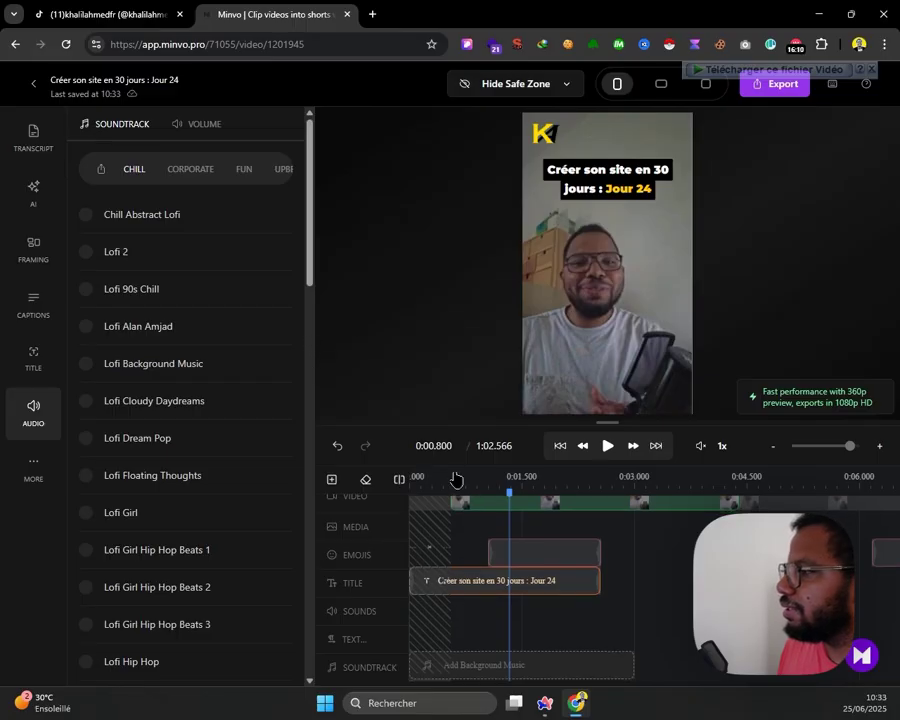
# Apply the Lo-Fi filter to the clip's opening segment and extend it to all segments
pyautogui.click(560, 446)
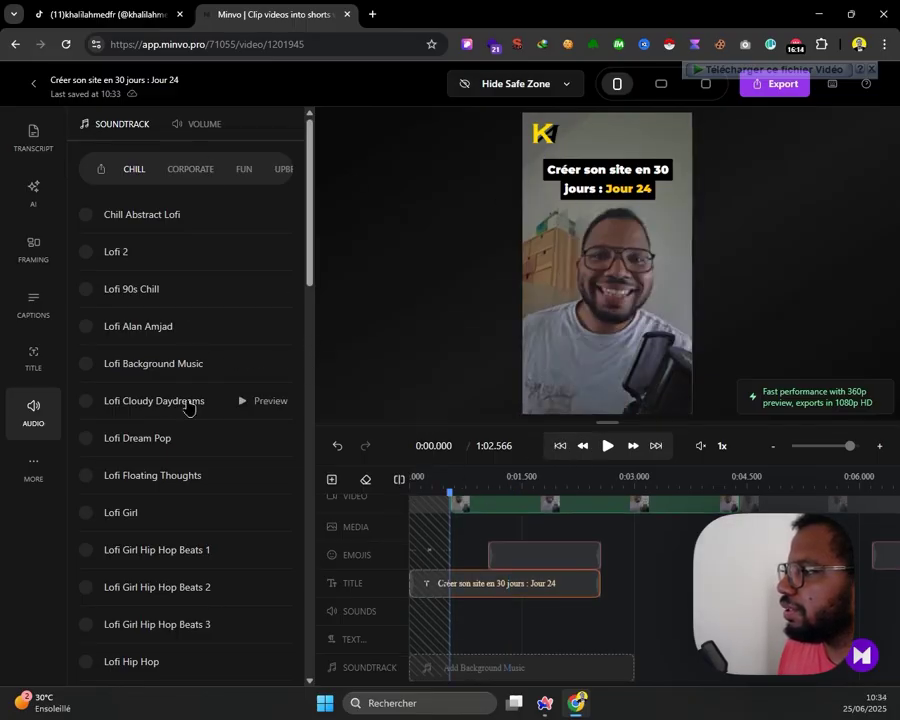
pyautogui.click(24, 302)
pyautogui.click(26, 258)
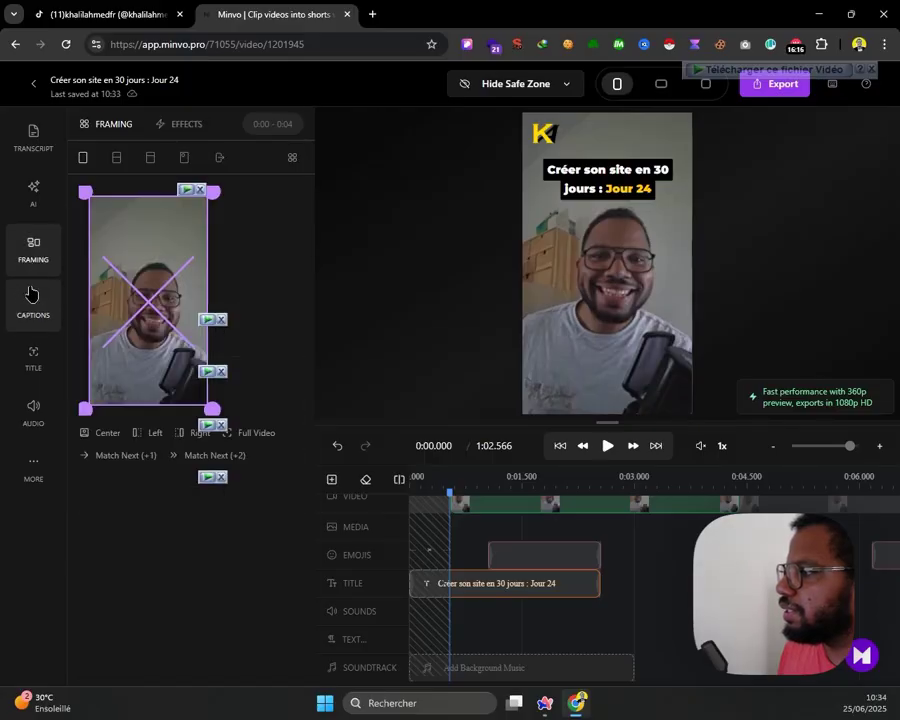
pyautogui.click(186, 124)
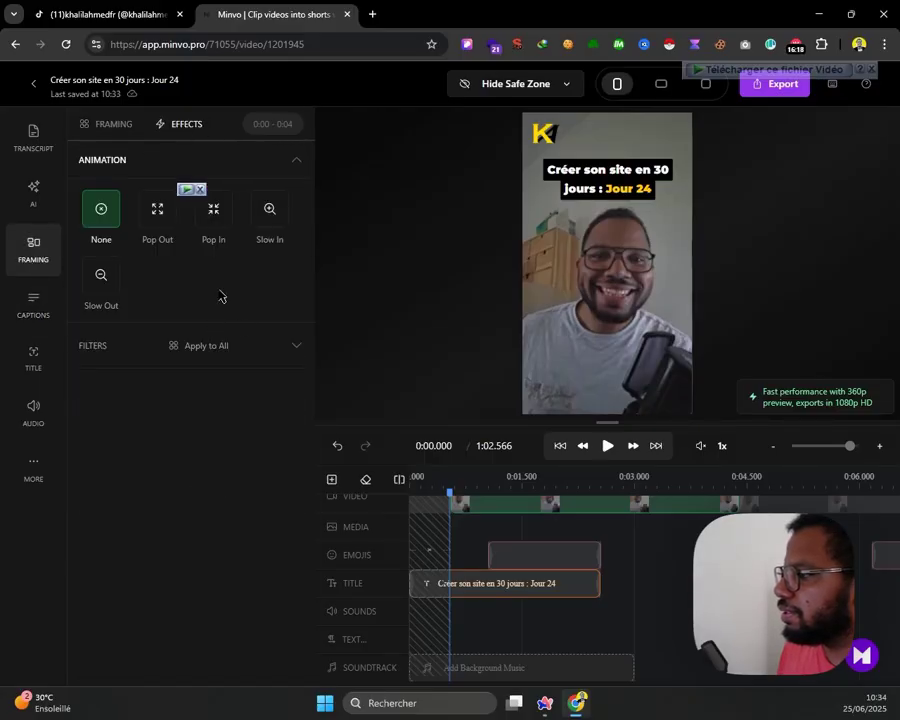
pyautogui.click(283, 352)
pyautogui.scroll(-2, 265, 480)
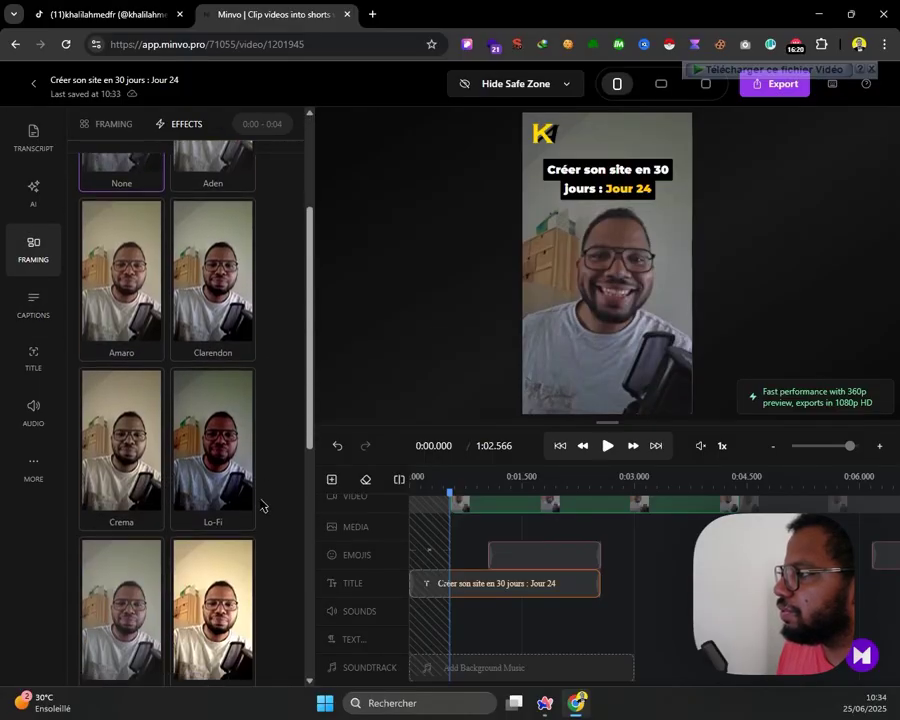
pyautogui.click(215, 465)
pyautogui.scroll(4, 190, 280)
pyautogui.click(207, 196)
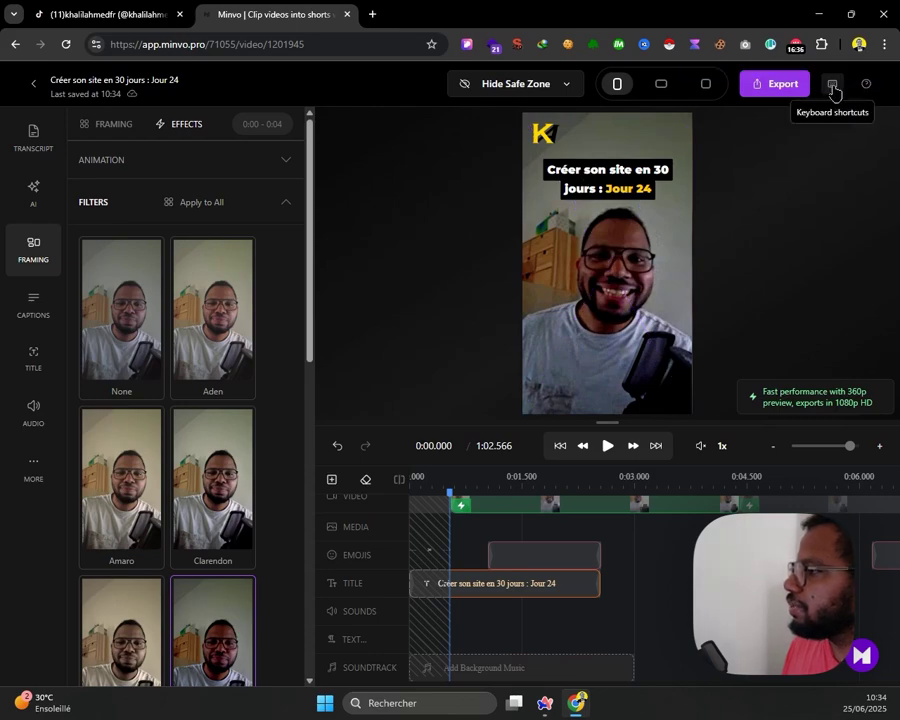
# Export the clip as a 1080p download and check its entry in the exports list
pyautogui.click(773, 85)
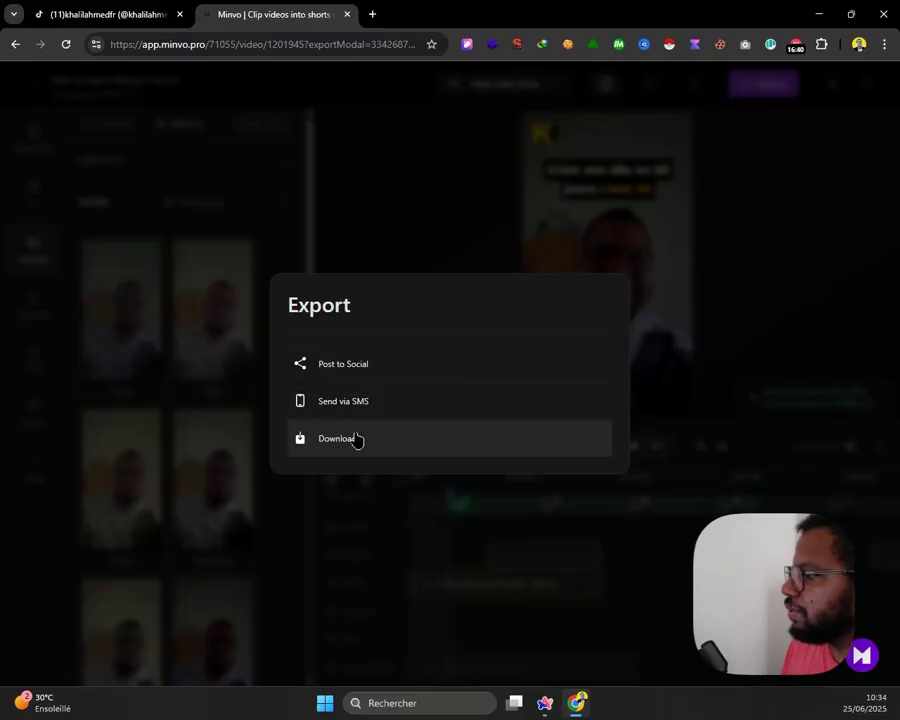
pyautogui.click(340, 438)
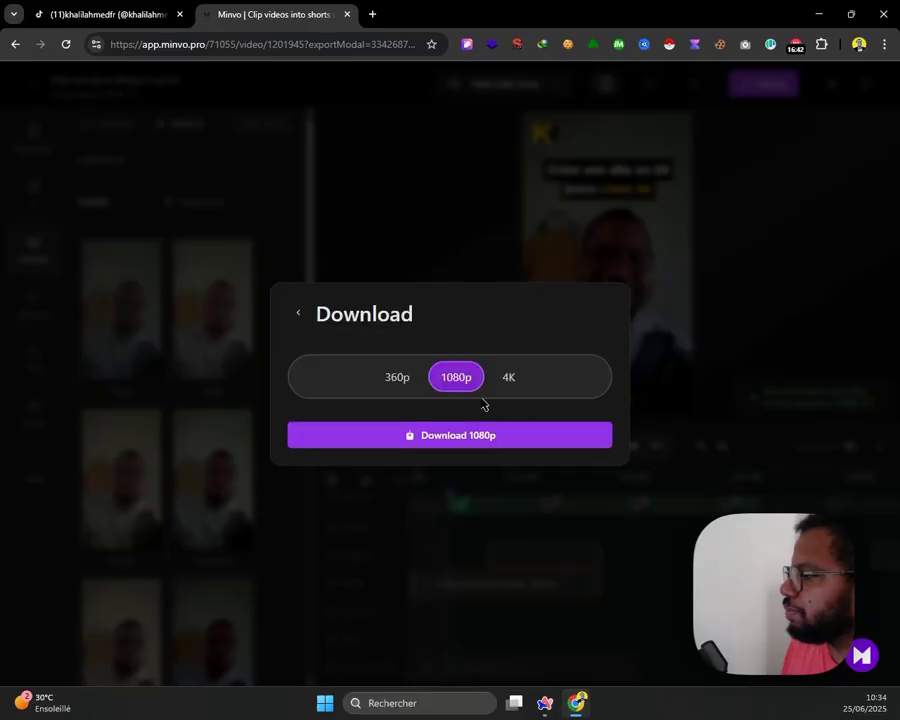
pyautogui.click(397, 377)
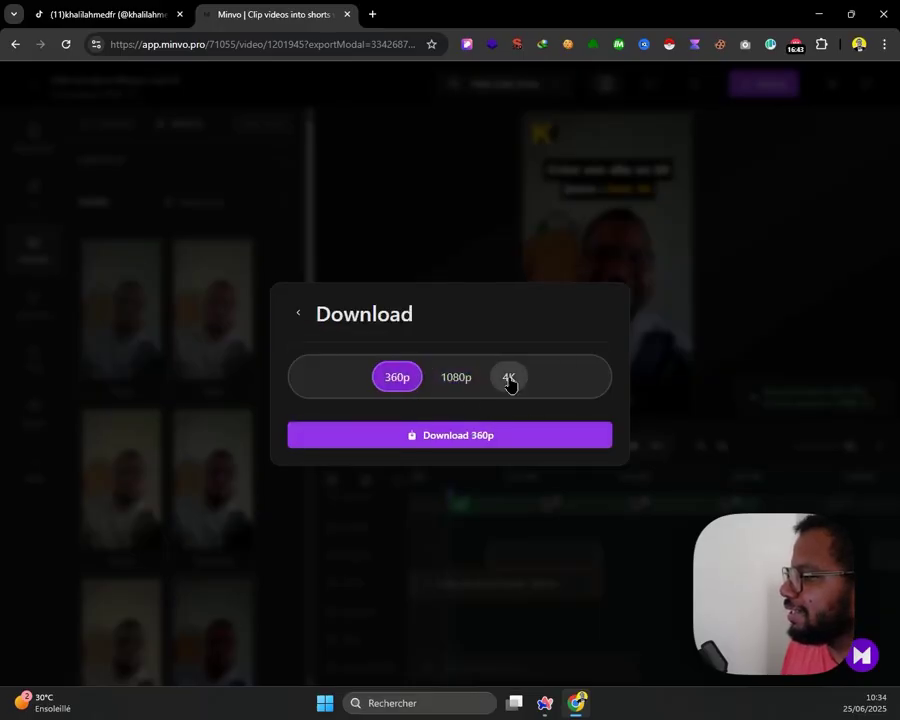
pyautogui.click(456, 377)
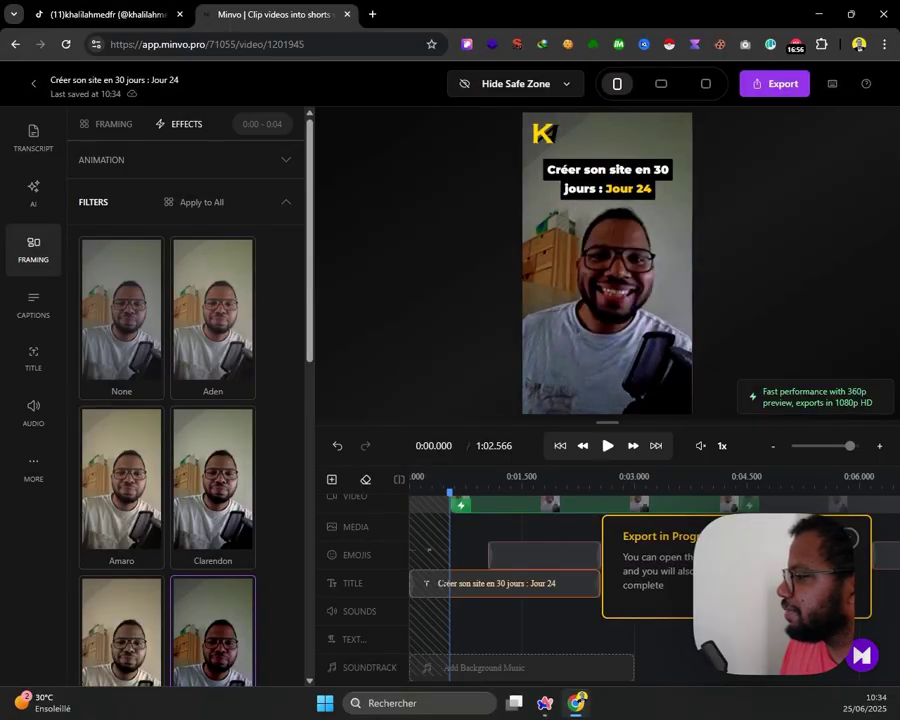
pyautogui.click(856, 545)
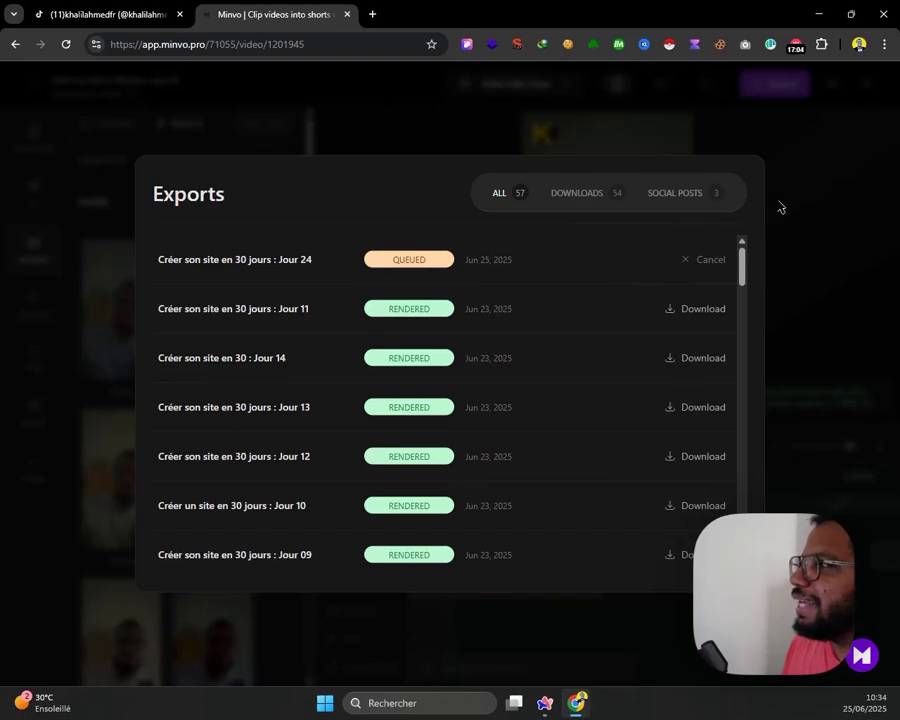
pyautogui.click(809, 213)
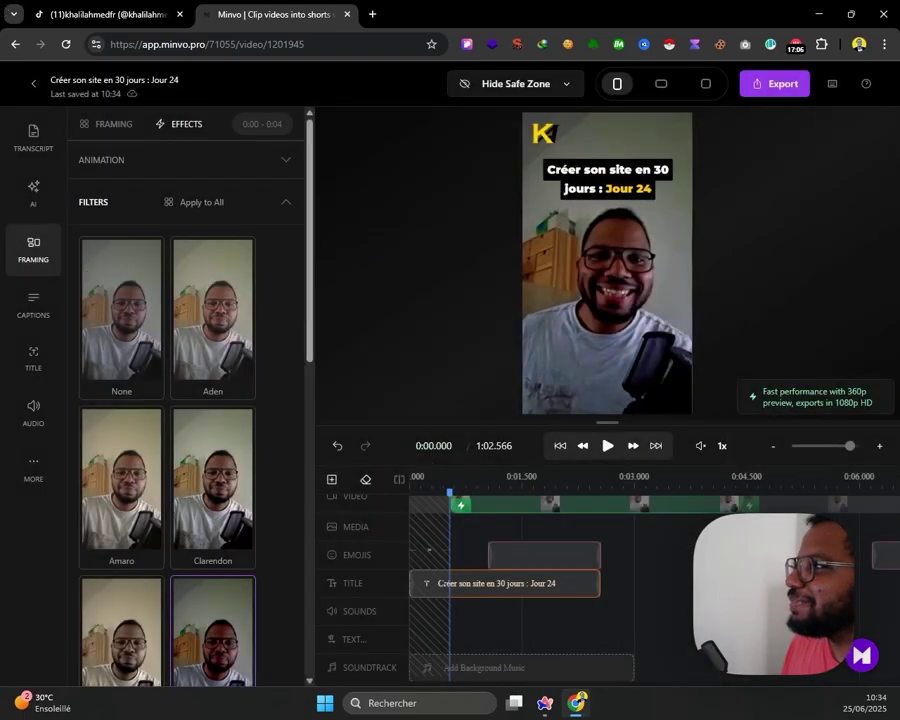
# Return to the uploaded videos and look at the file upload and YouTube or Vimeo import options for adding a video
pyautogui.click(33, 82)
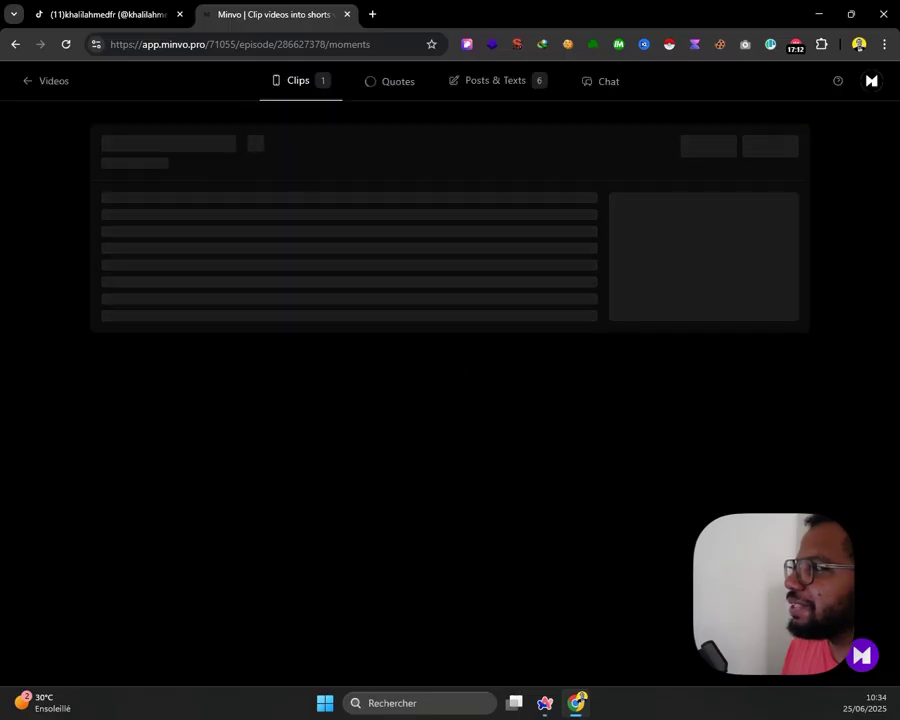
pyautogui.click(33, 86)
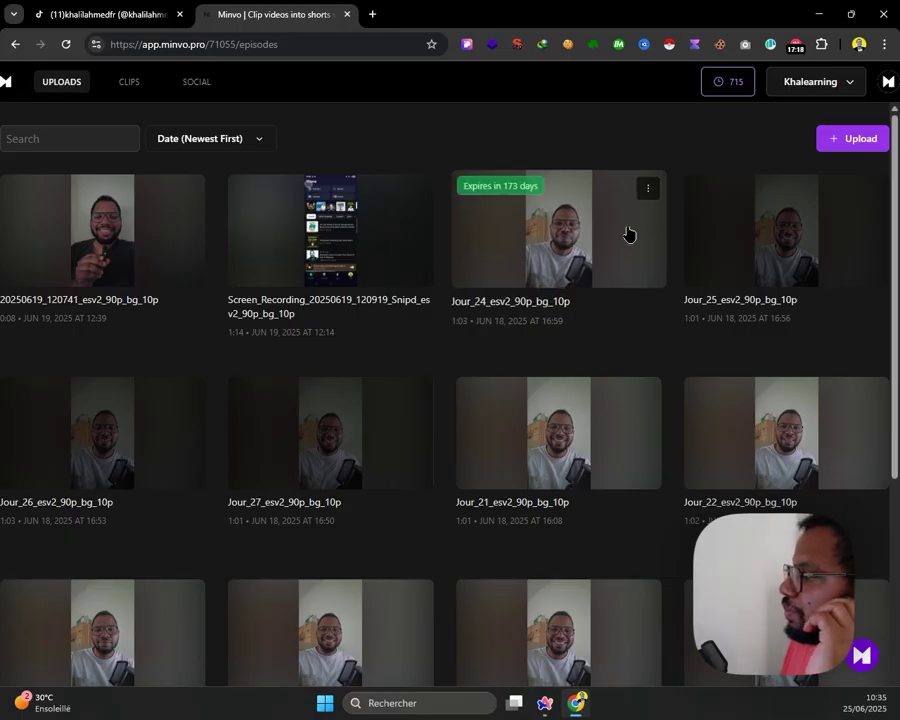
pyautogui.click(858, 140)
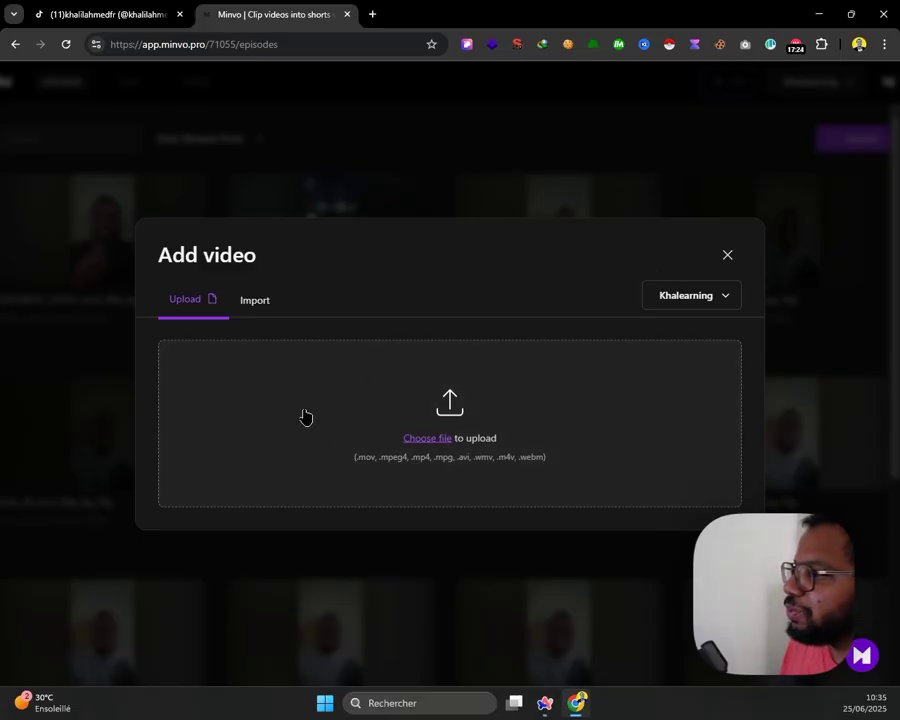
pyautogui.click(258, 305)
pyautogui.click(341, 401)
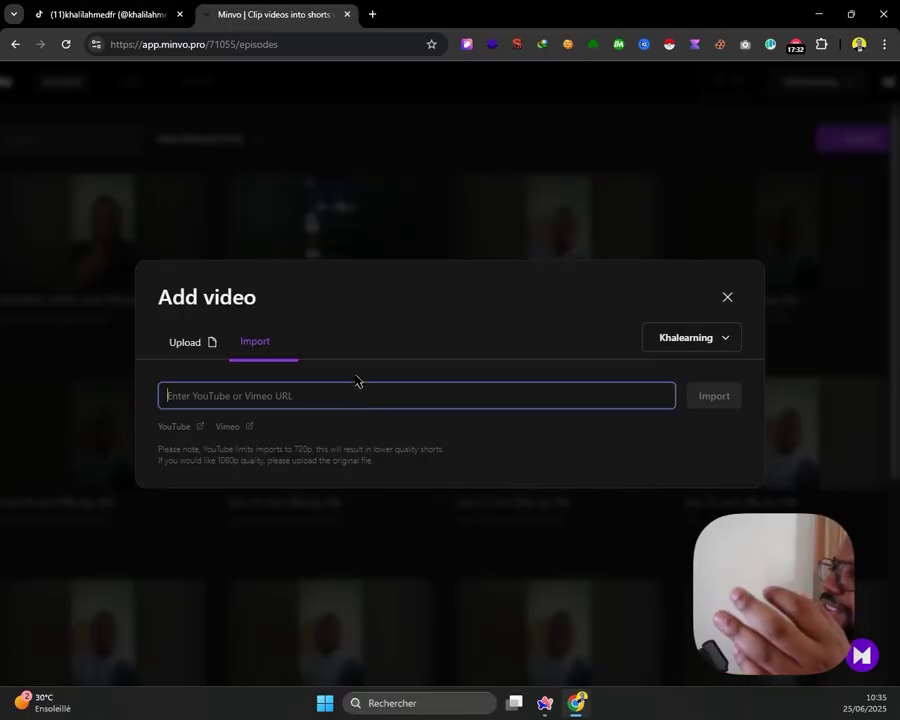
pyautogui.click(296, 255)
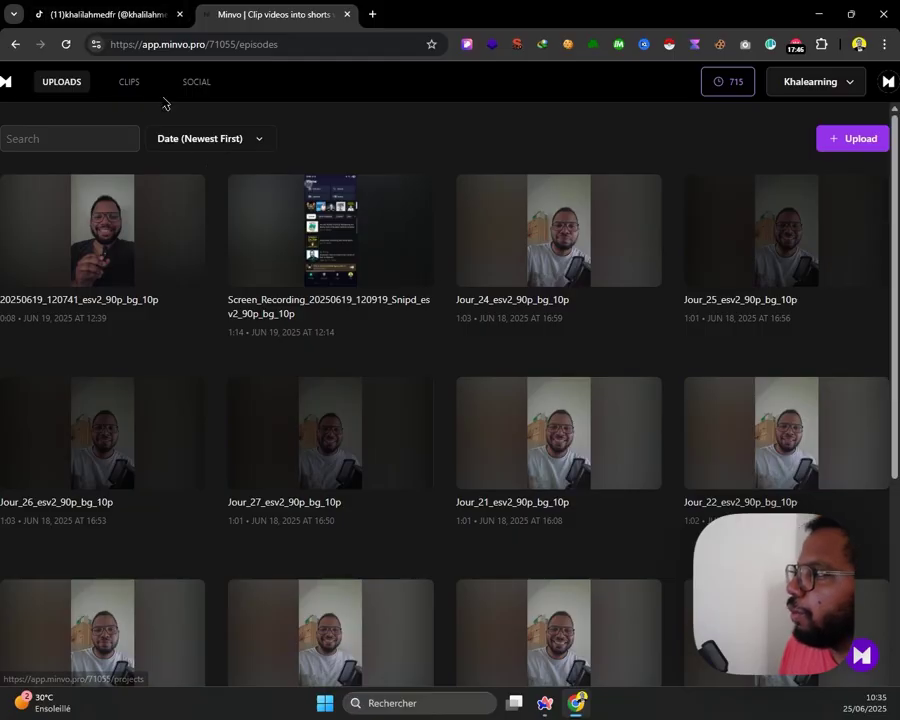
# Look at the social posting calendar and the brand list with its option to add a brand
pyautogui.click(196, 84)
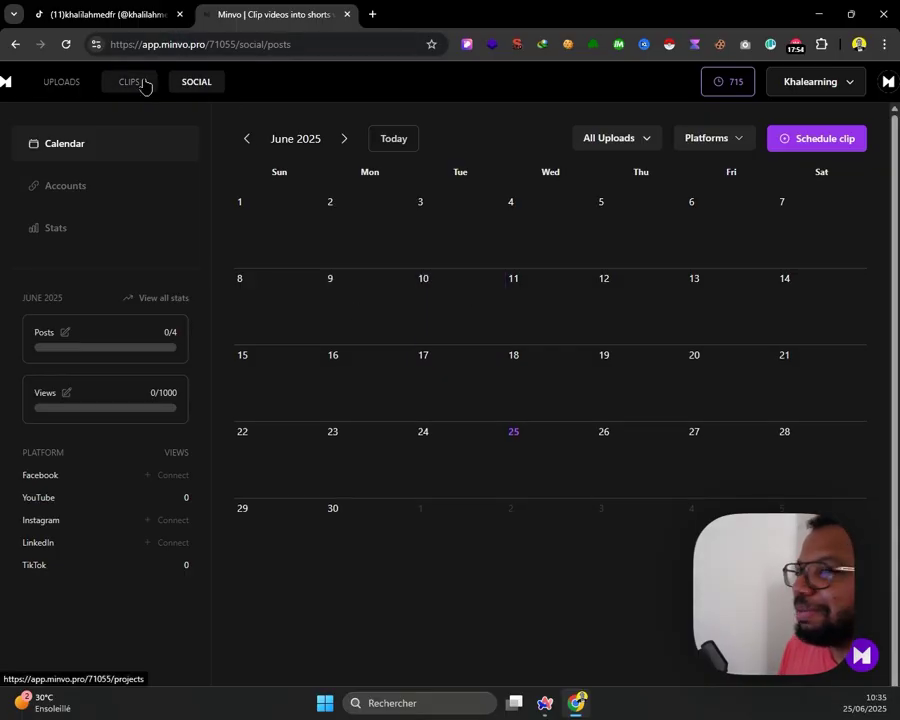
pyautogui.click(69, 81)
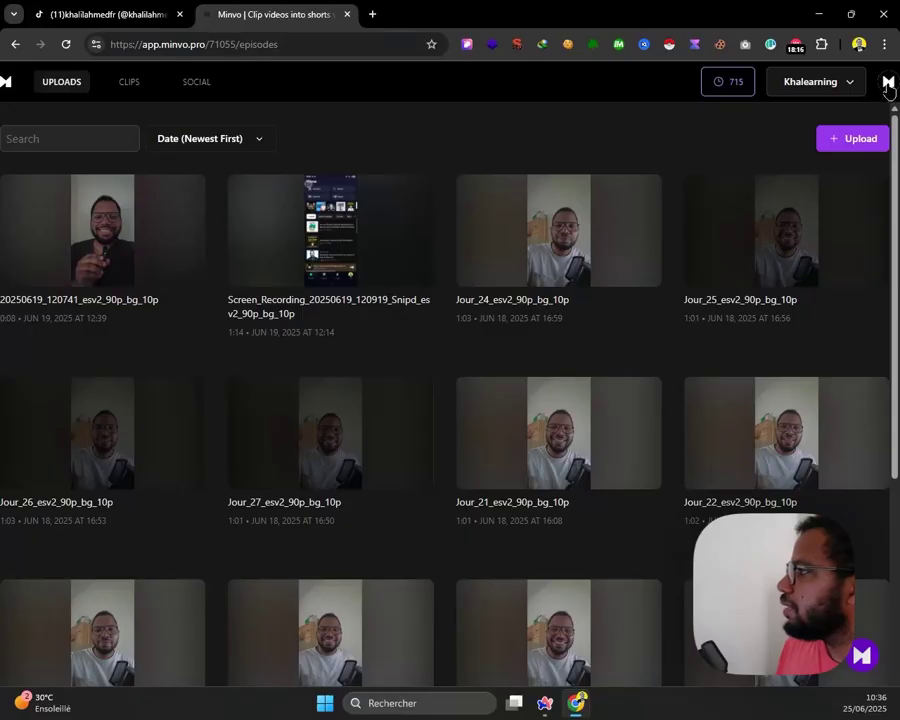
pyautogui.click(847, 92)
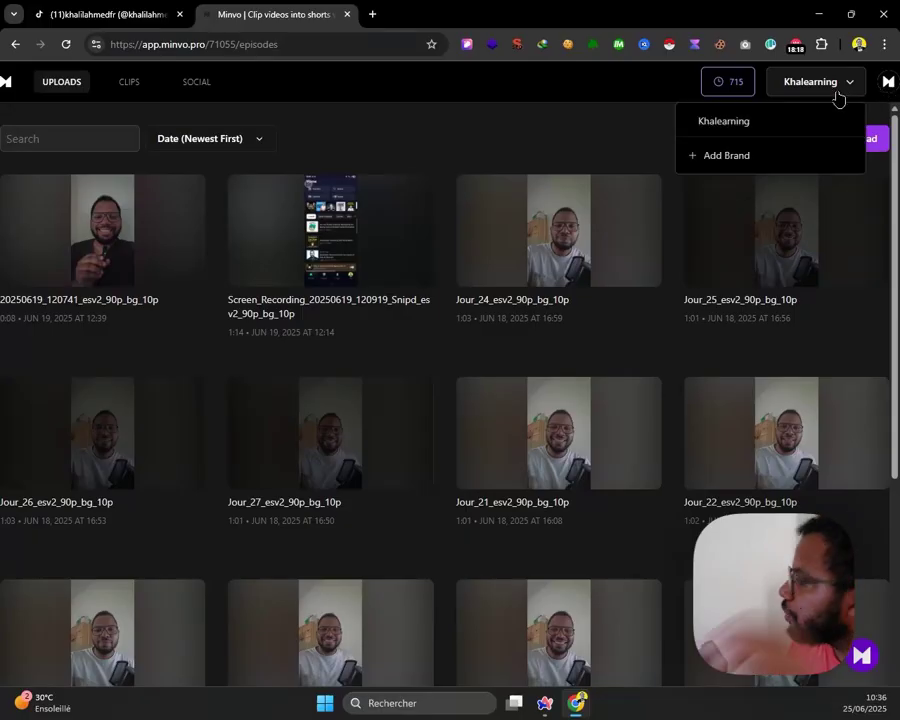
pyautogui.click(642, 91)
pyautogui.click(816, 90)
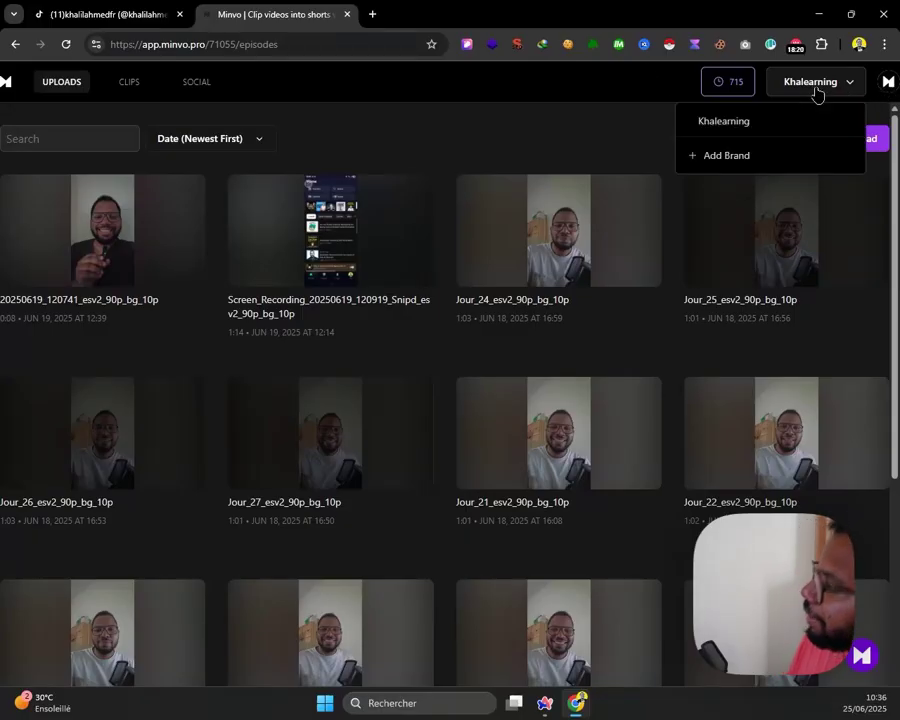
pyautogui.click(666, 118)
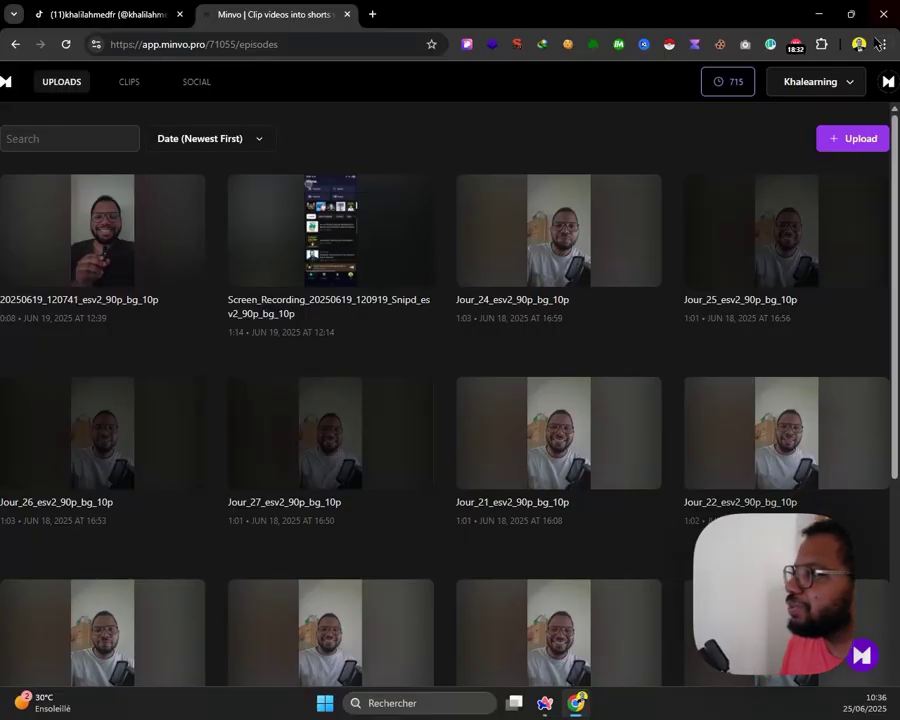
pyautogui.click(827, 85)
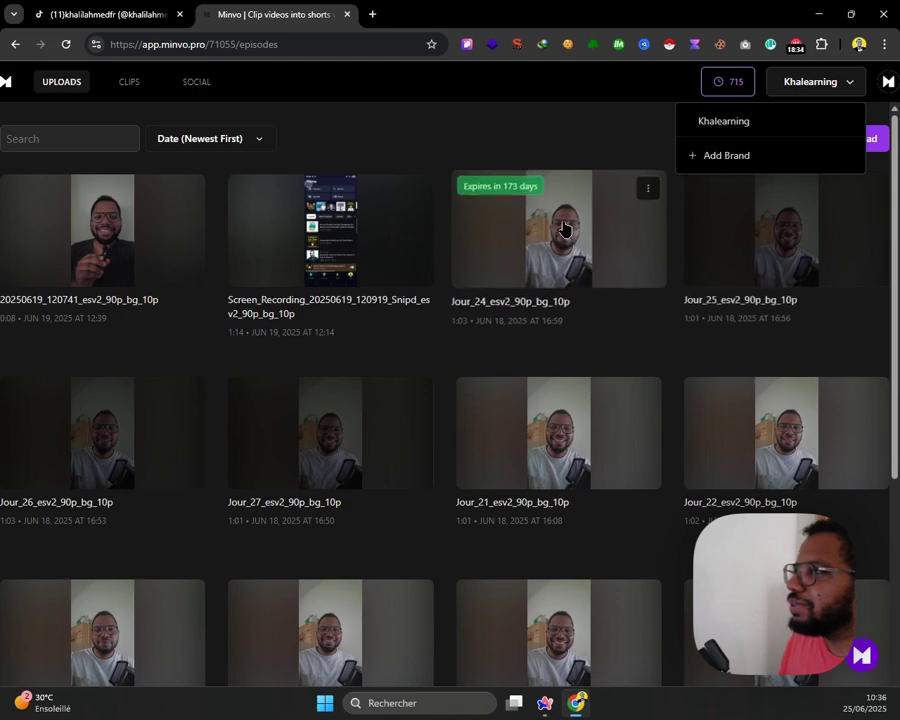
pyautogui.click(544, 131)
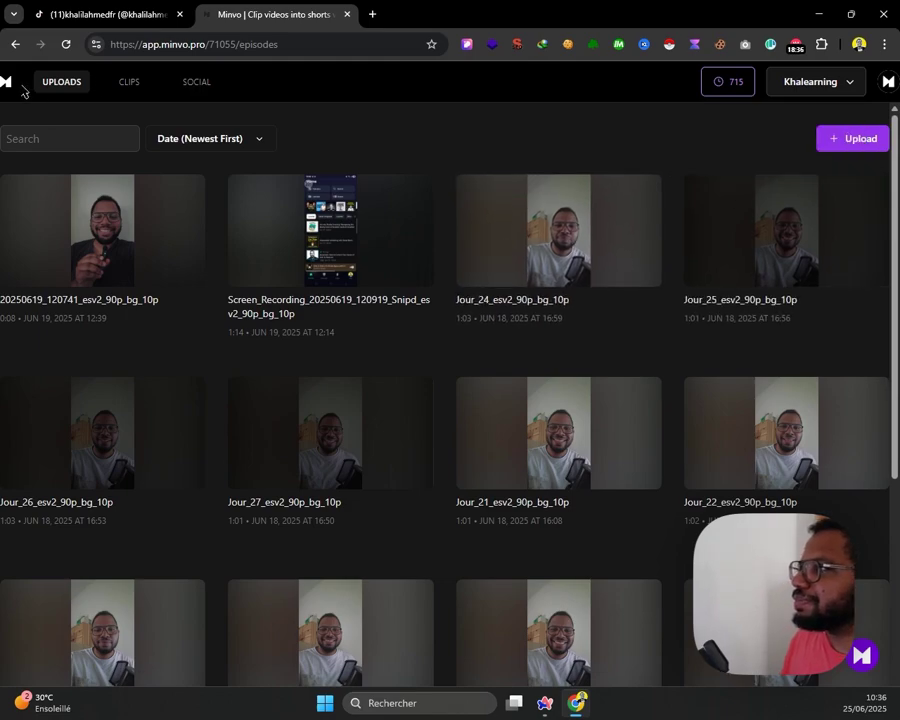
# Search Google for "minvo appsumo" in a new tab and open Minvo's AppSumo product page
pyautogui.click(372, 14)
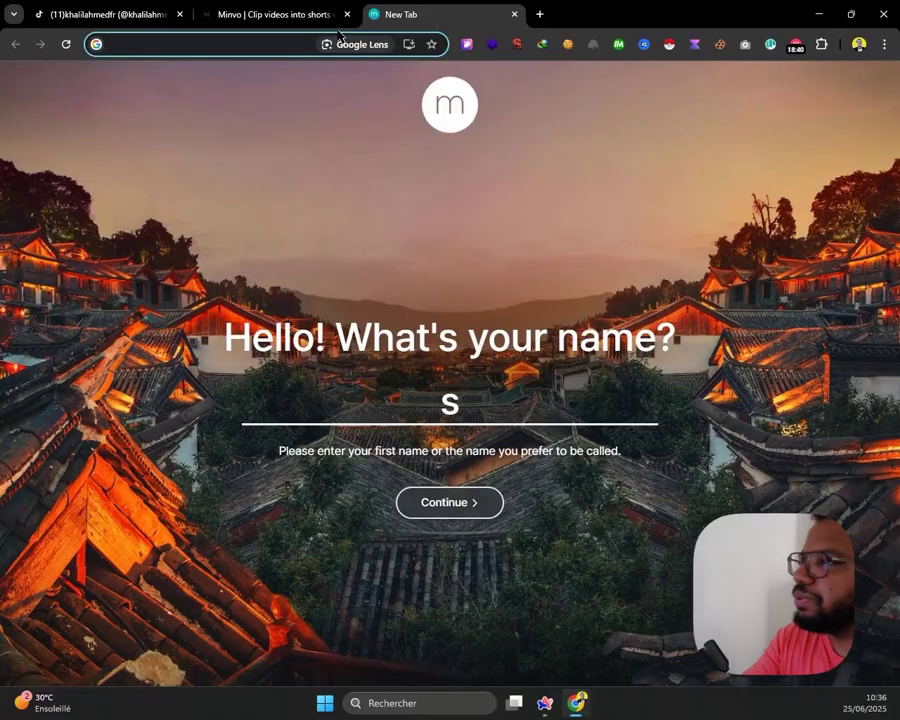
pyautogui.write('m')
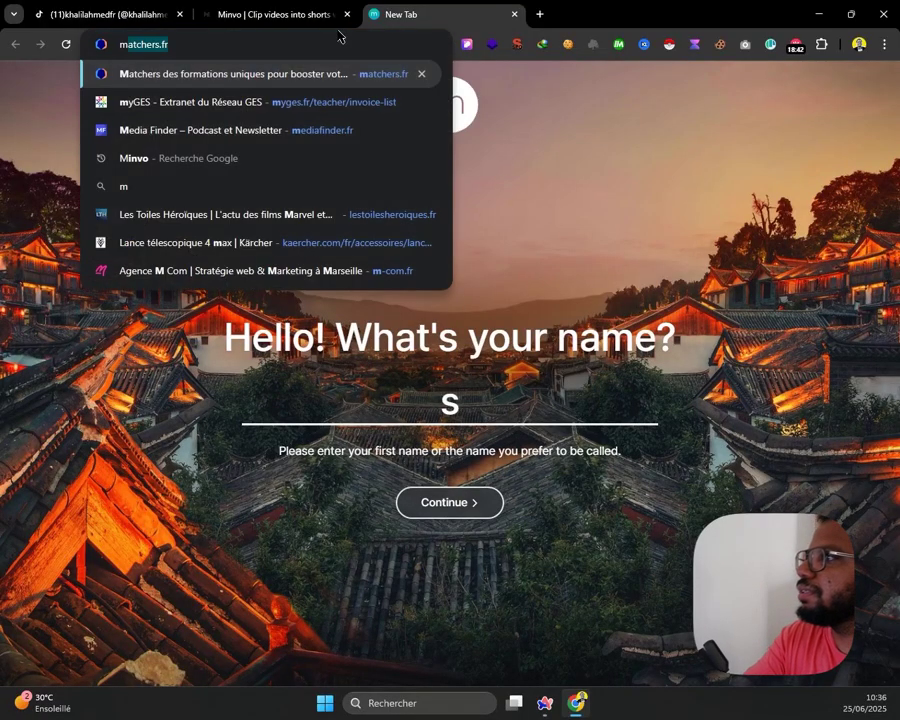
pyautogui.write('invo appsumo')
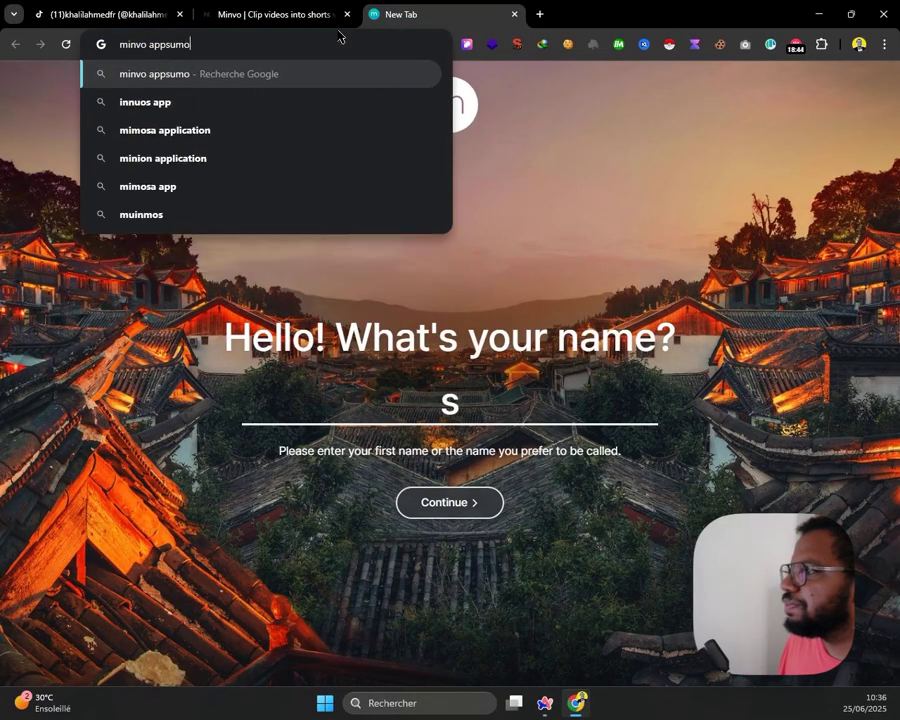
pyautogui.press('Return')
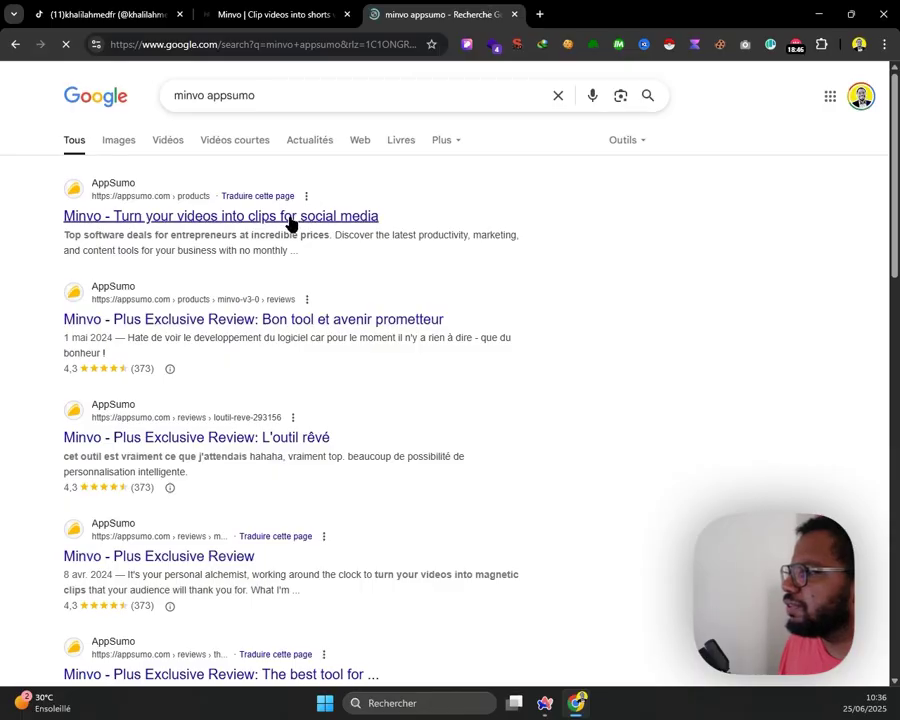
pyautogui.click(290, 222)
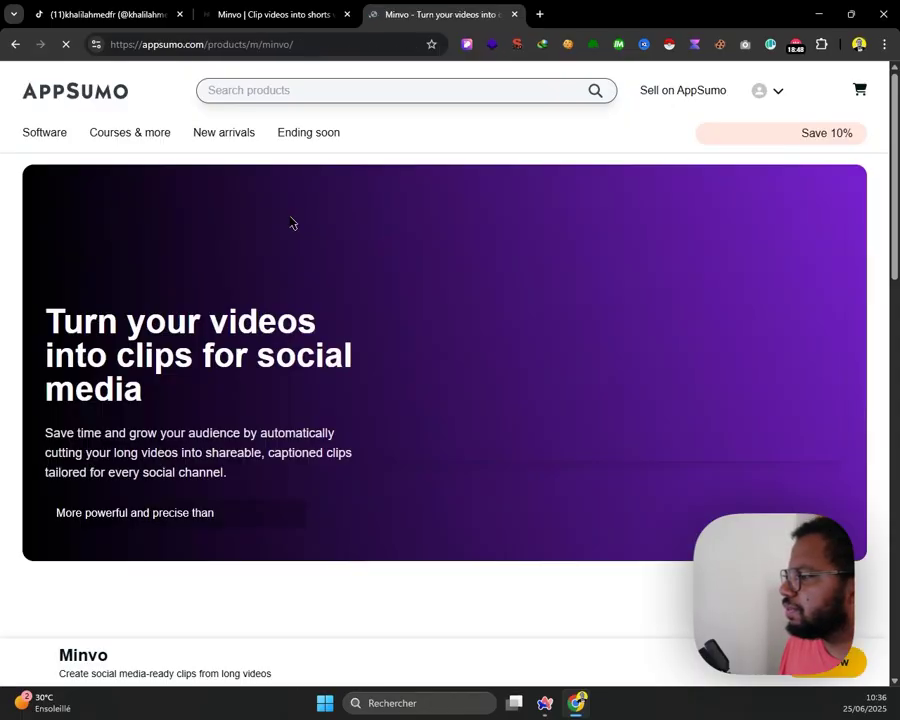
# Examine Minvo's AppSumo product page, including its features, reviews and lifetime plan offer
pyautogui.scroll(-2, 540, 395)
pyautogui.scroll(-4, 580, 385)
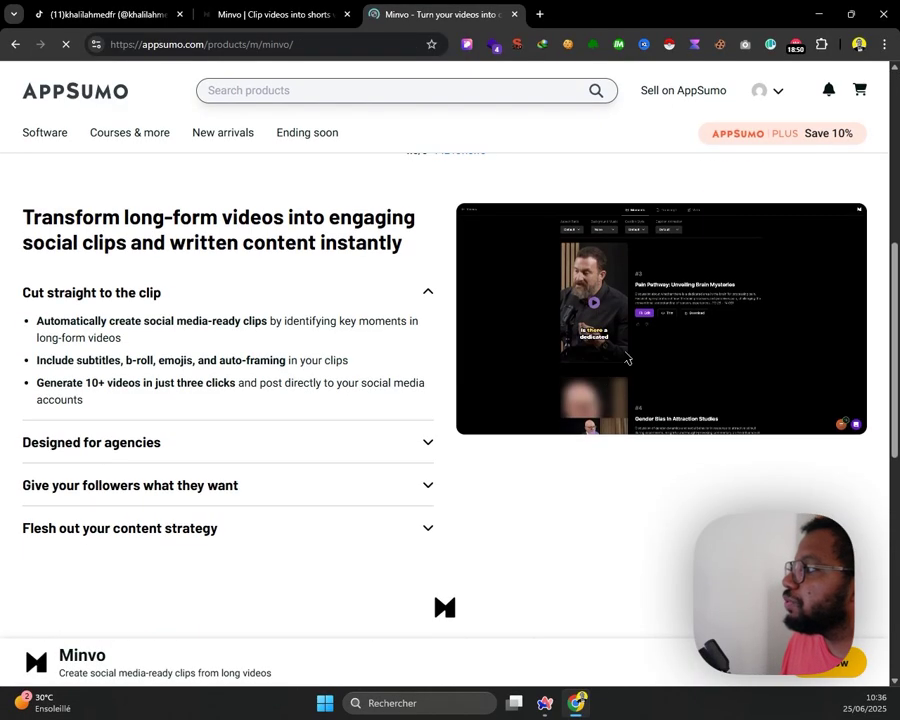
pyautogui.scroll(6, 480, 402)
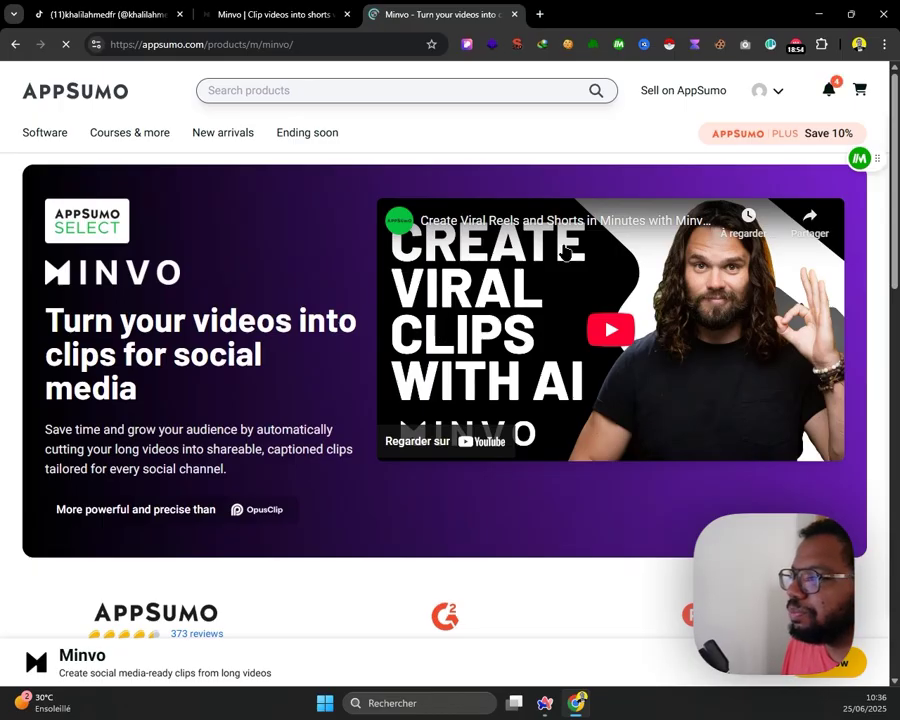
pyautogui.scroll(-8, 540, 260)
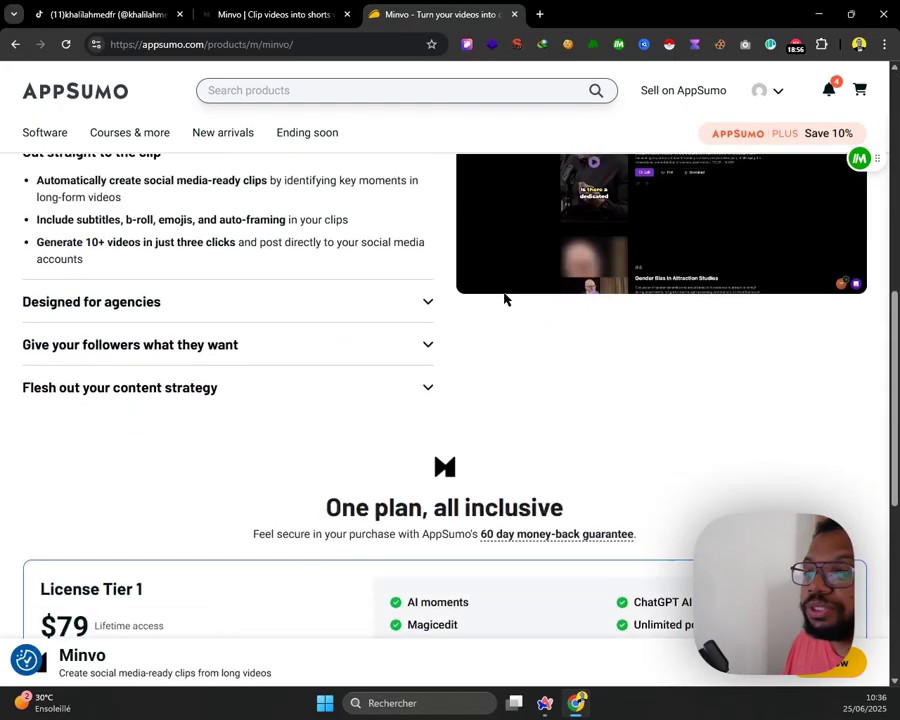
pyautogui.scroll(5, 505, 299)
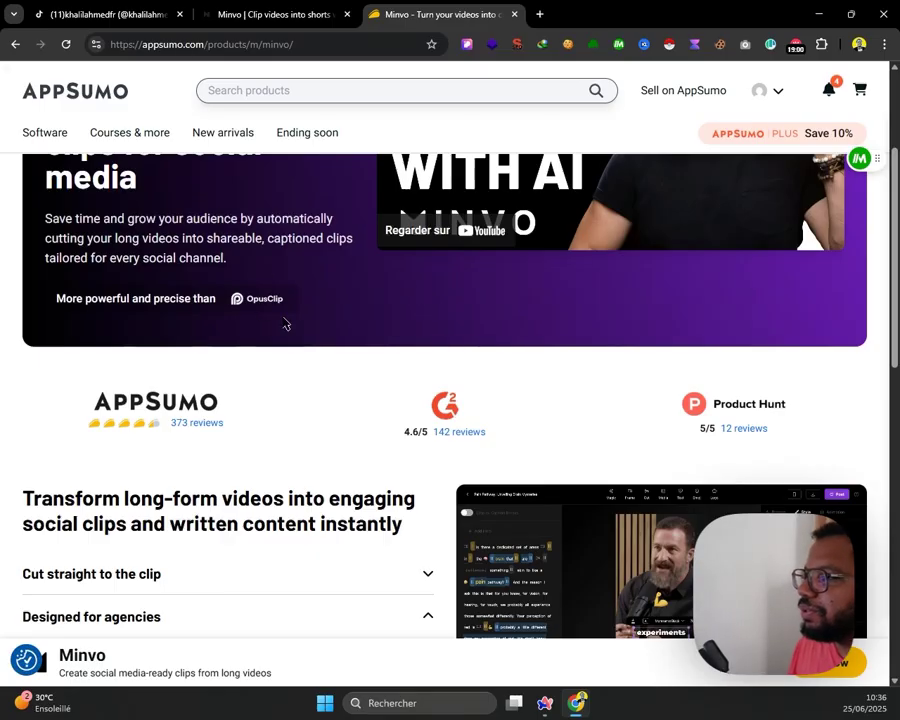
pyautogui.scroll(2, 273, 305)
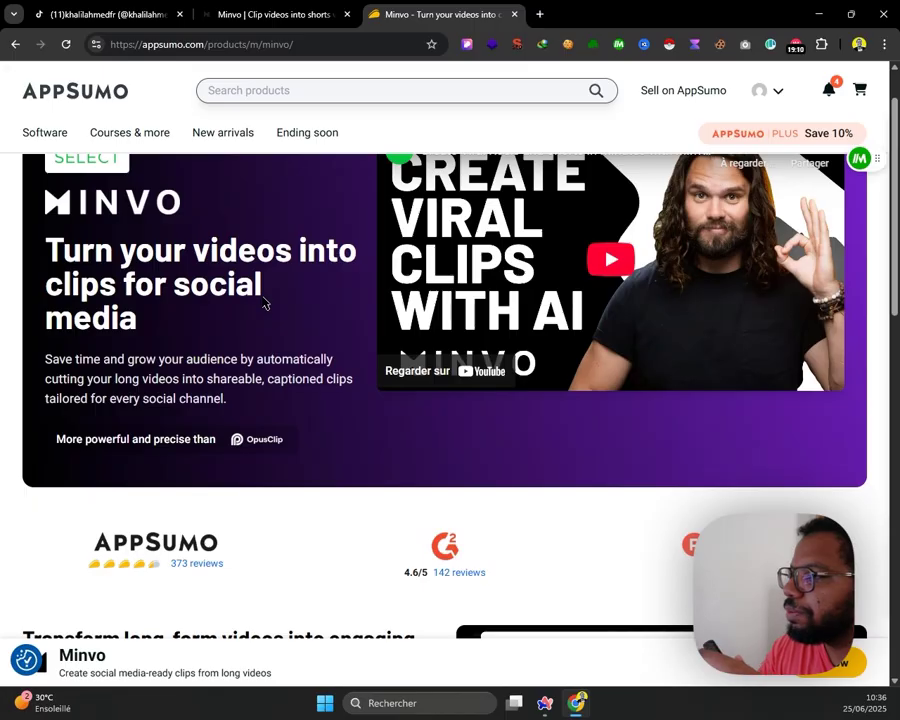
pyautogui.scroll(-4, 362, 519)
pyautogui.scroll(5, 362, 518)
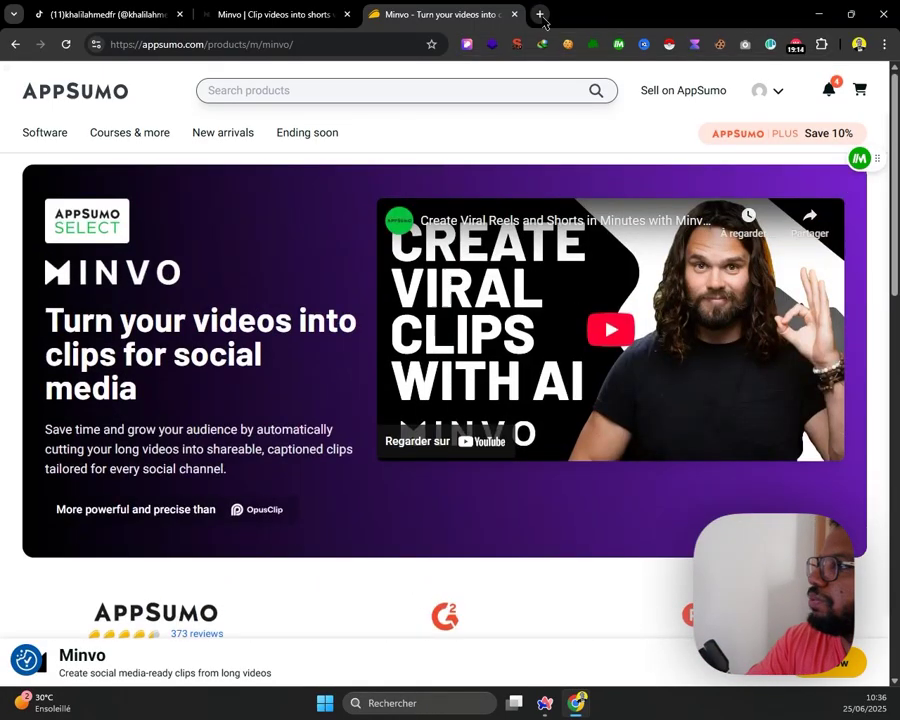
# Open the minvo.pro website in a new private browsing window
pyautogui.hotkey('ctrl', 'shift', 'n')
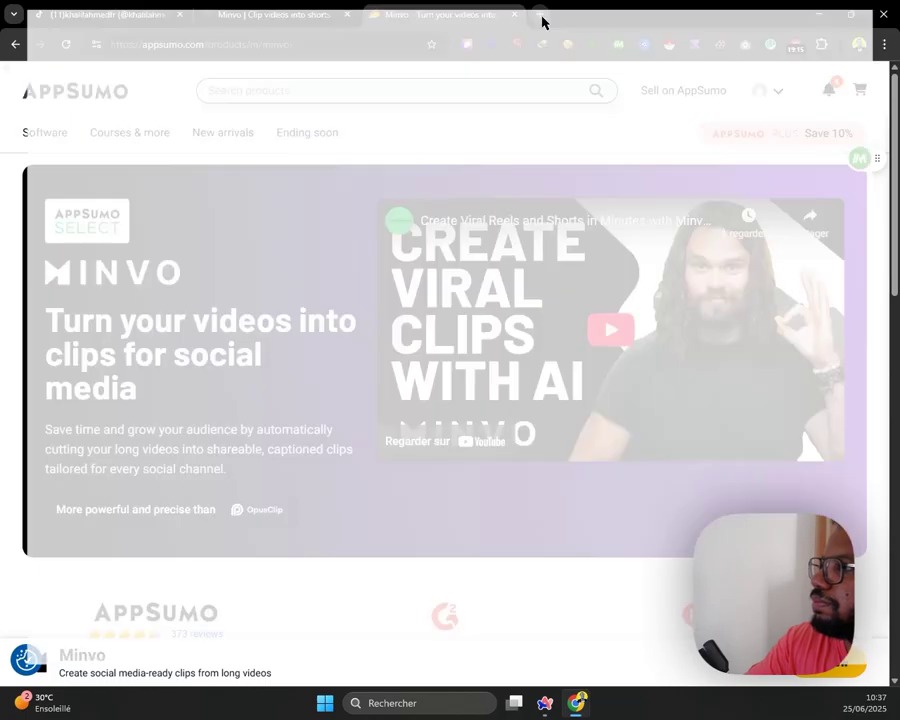
pyautogui.write('minvo')
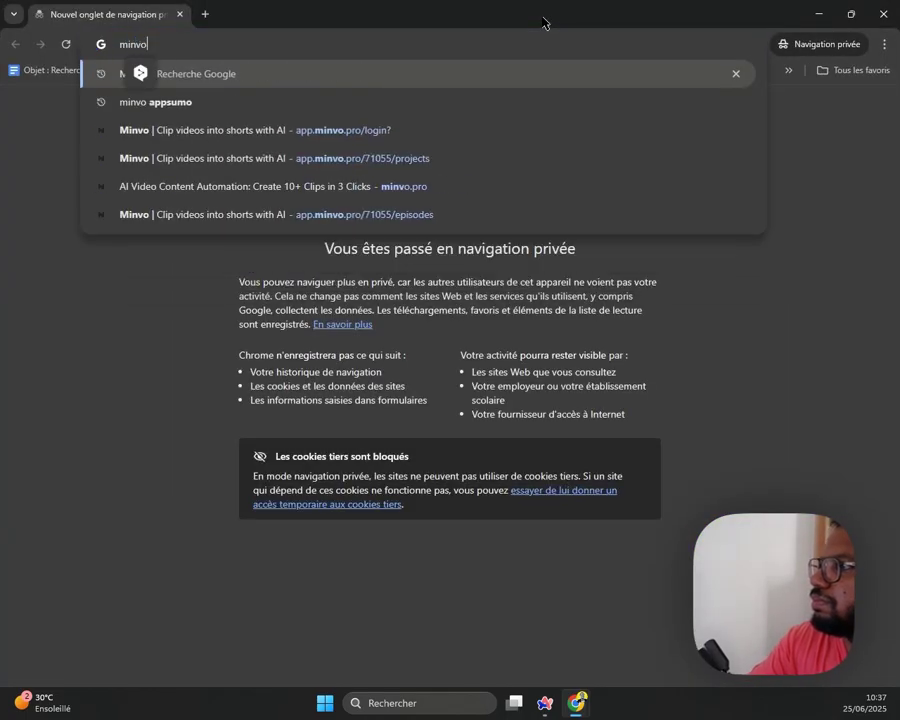
pyautogui.write('.pro')
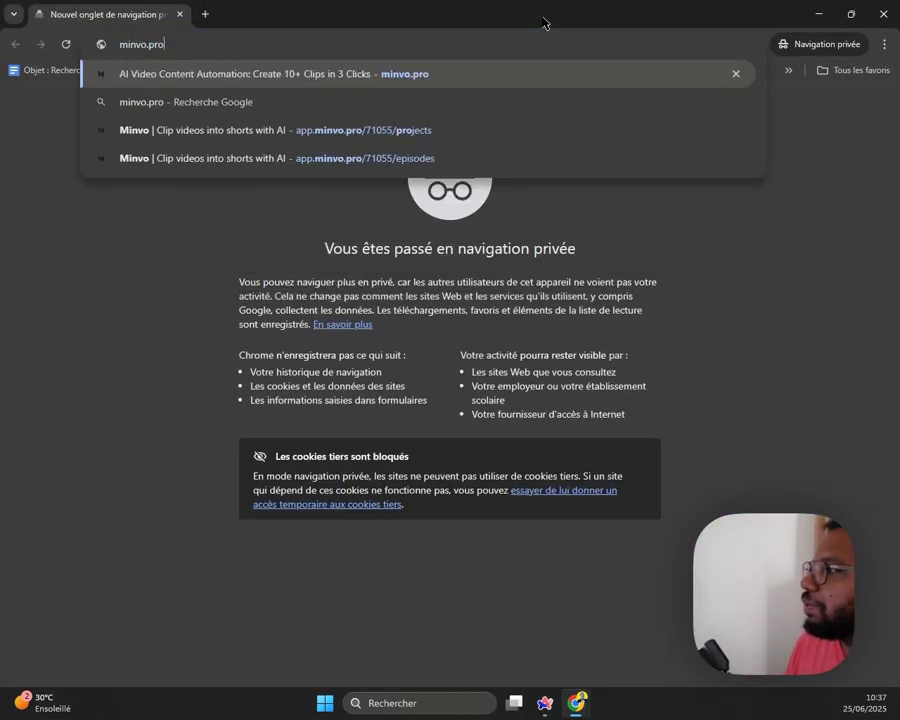
pyautogui.press('Return')
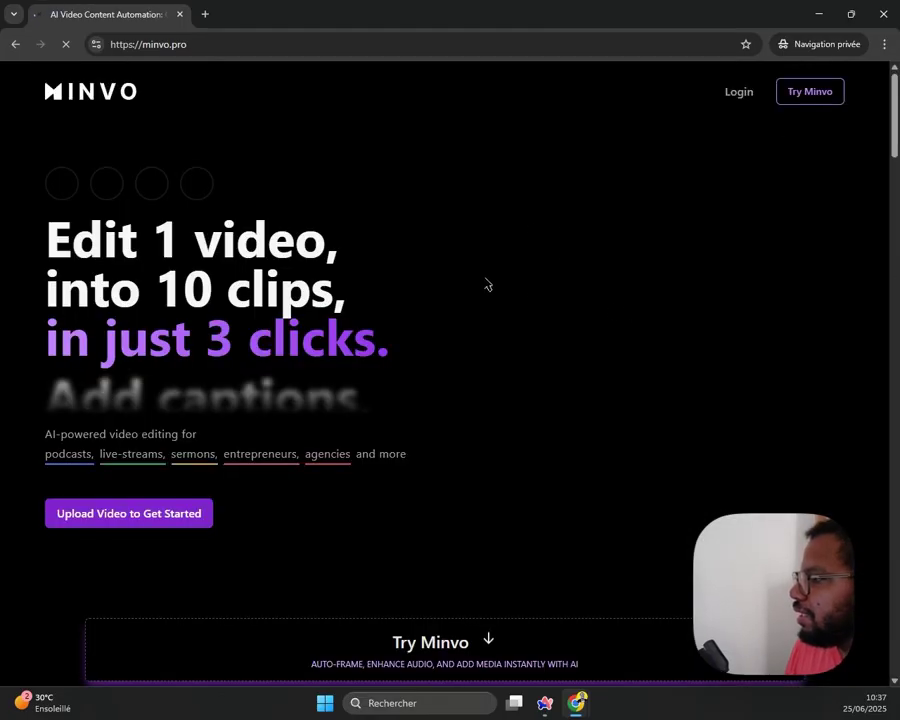
# Open Minvo's pricing page and compare the Free, Pro and Pro+ annual plans and their features
pyautogui.scroll(-15, 486, 283)
pyautogui.scroll(-10, 540, 268)
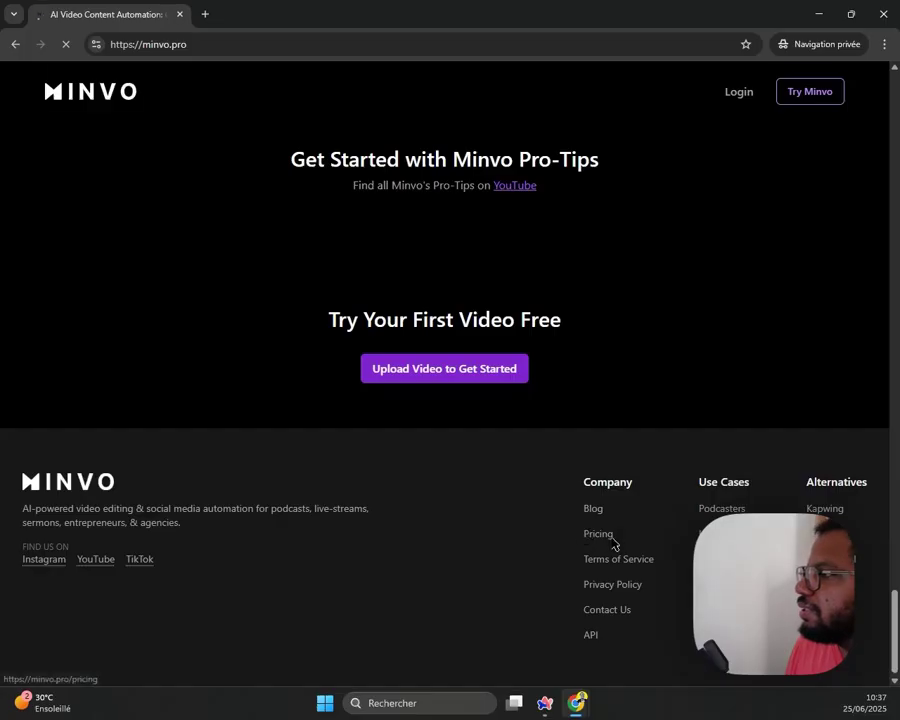
pyautogui.scroll(5, 610, 540)
pyautogui.click(332, 96)
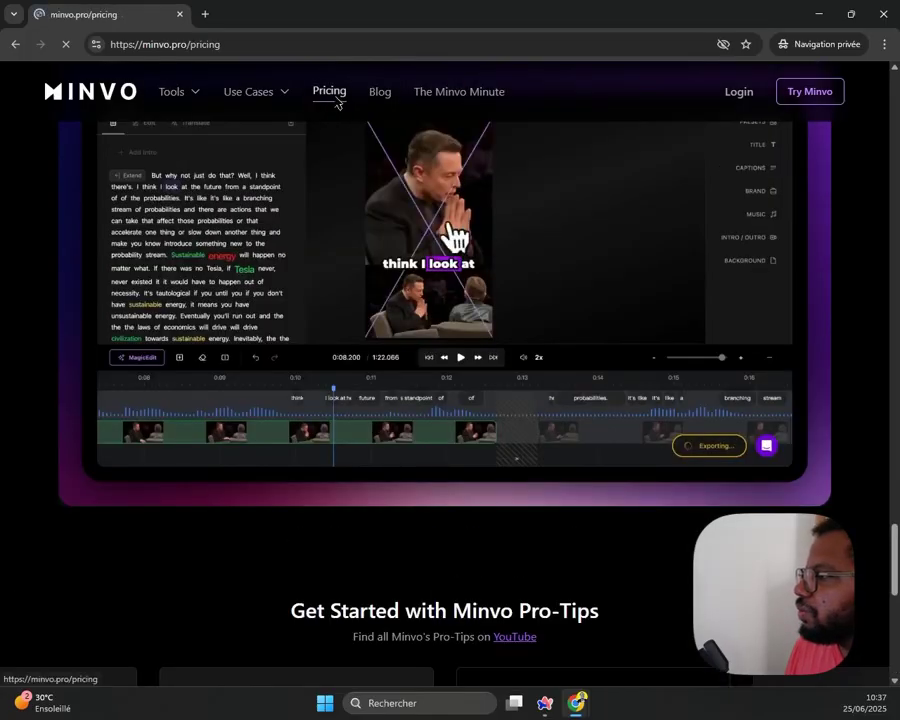
pyautogui.scroll(-2, 446, 229)
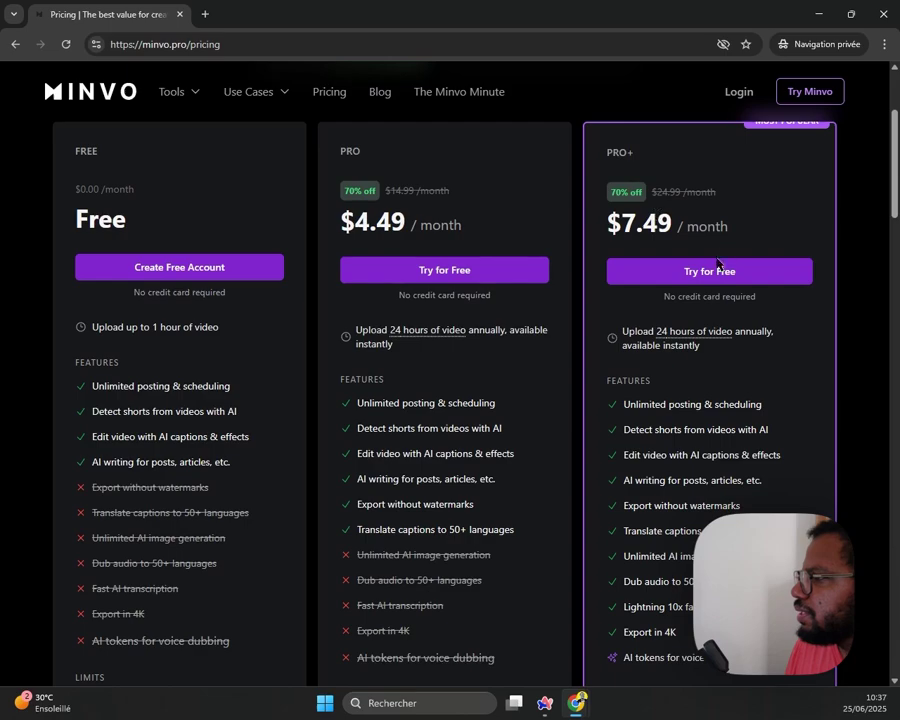
pyautogui.scroll(3, 640, 280)
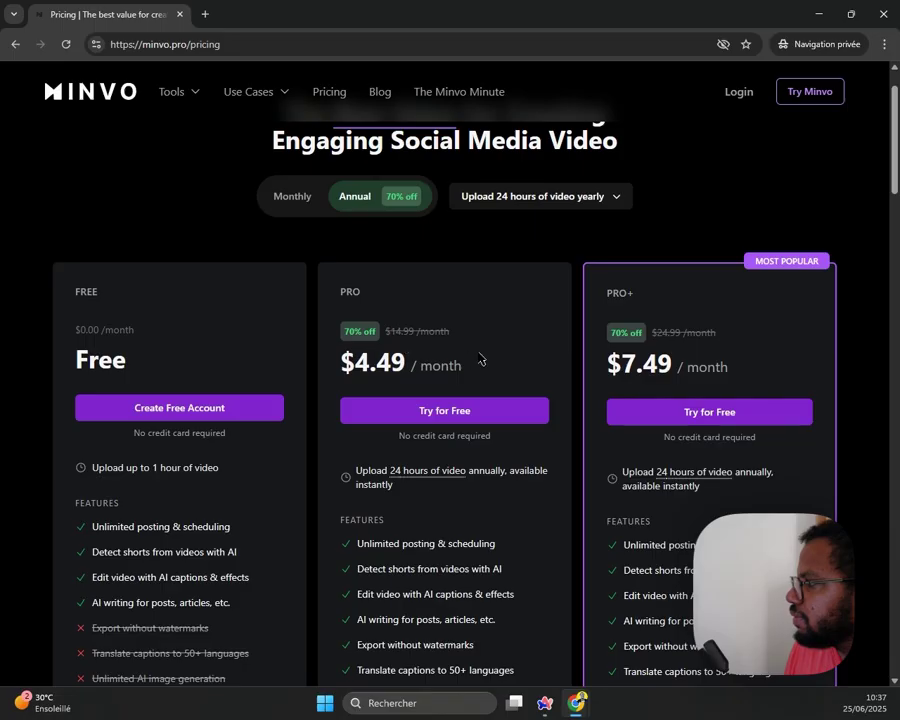
pyautogui.scroll(-3, 628, 362)
pyautogui.scroll(3, 626, 364)
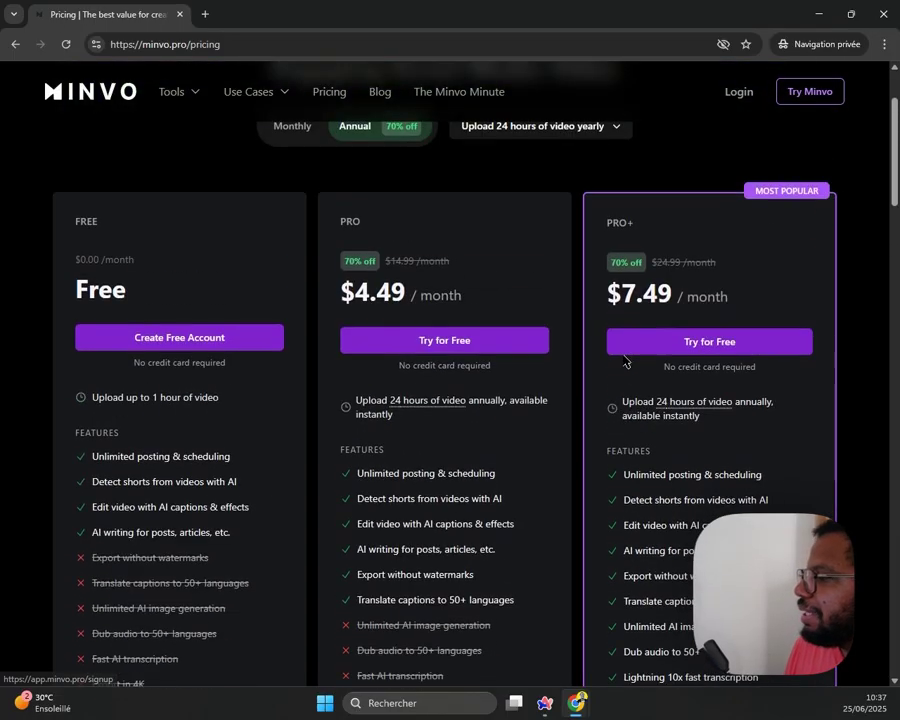
pyautogui.scroll(2, 425, 290)
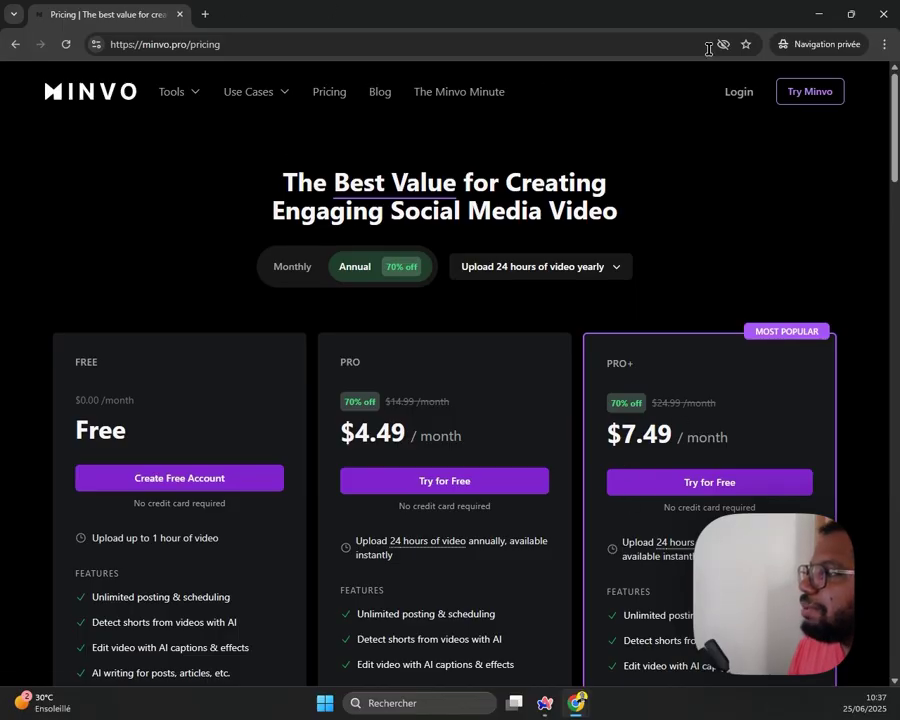
# Minimize the private window and examine the License Tier 1 lifetime plan, its limits and deal terms on the AppSumo page
pyautogui.click(818, 15)
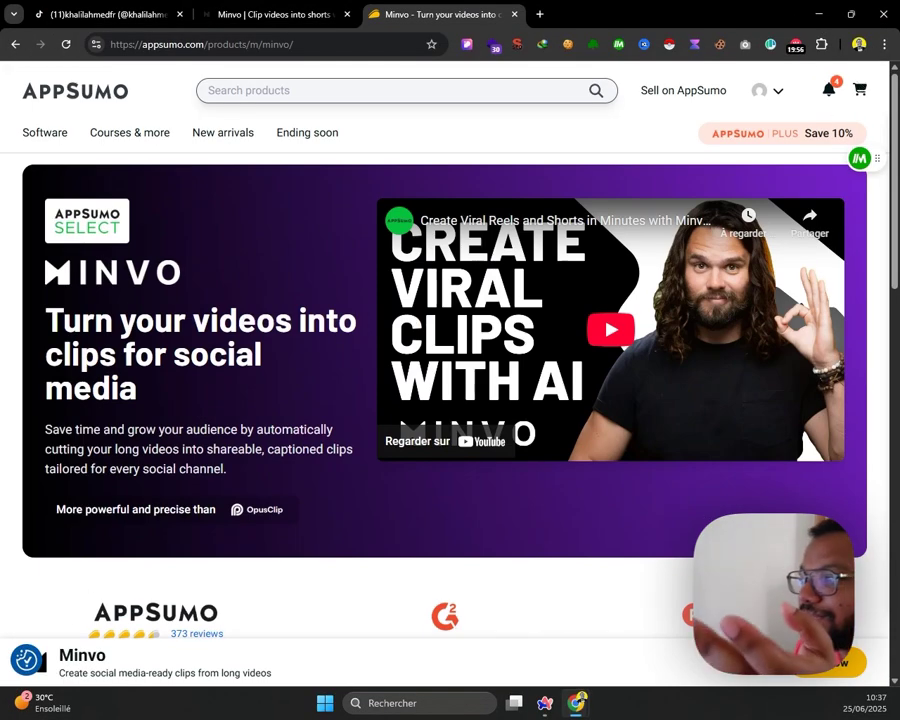
pyautogui.scroll(-10, 376, 398)
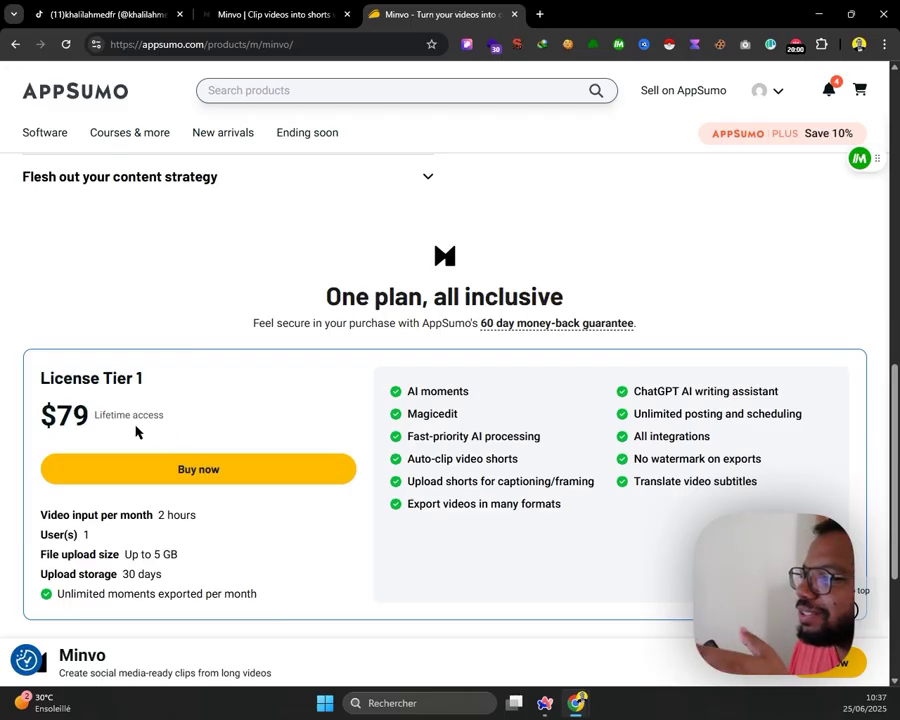
pyautogui.scroll(-1, 150, 420)
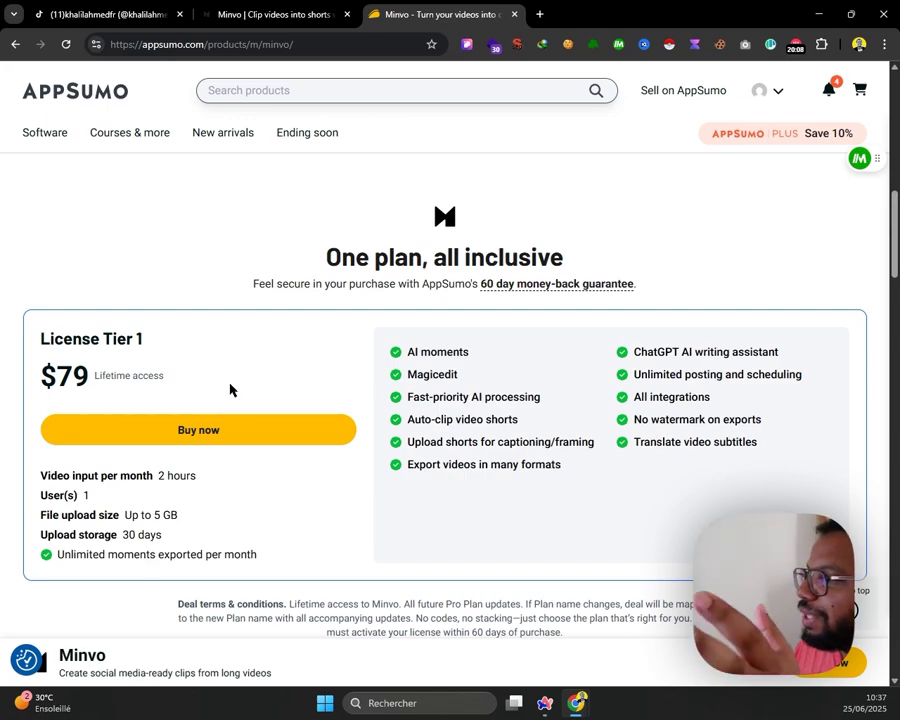
pyautogui.scroll(1, 232, 390)
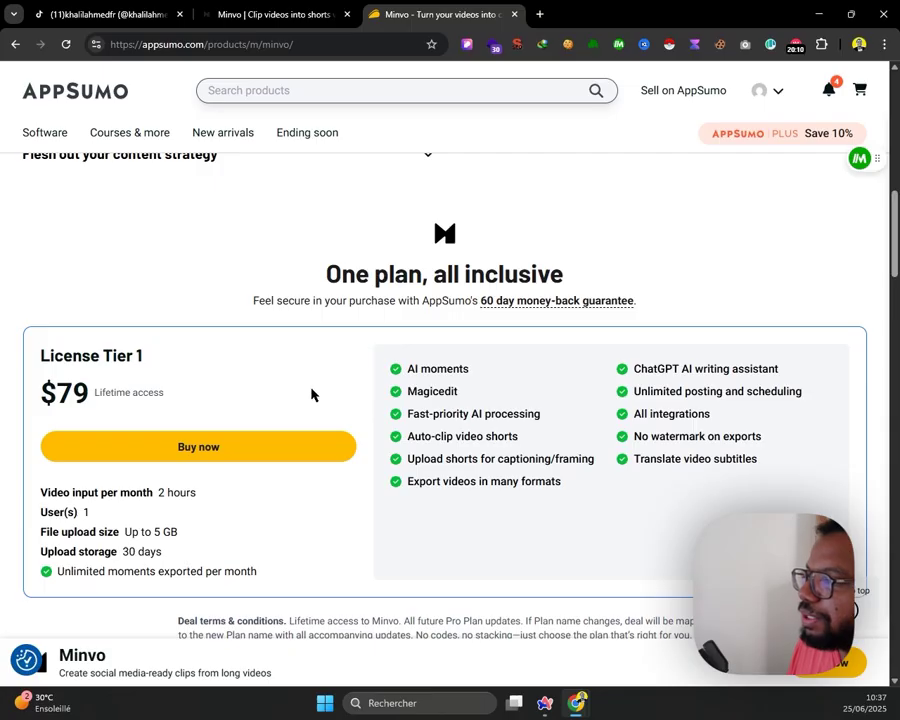
pyautogui.scroll(-2, 245, 440)
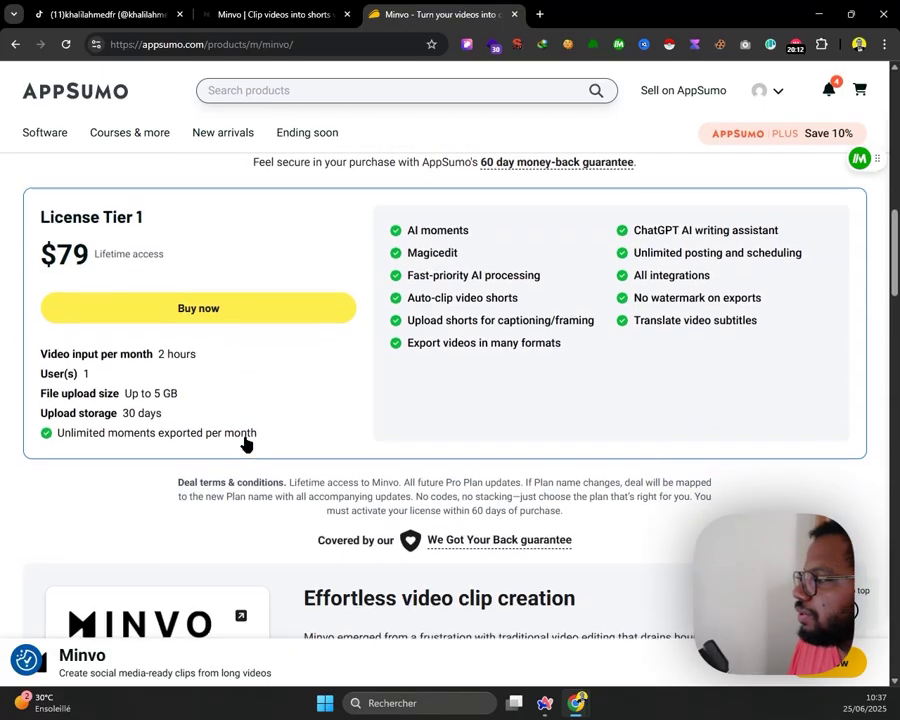
pyautogui.scroll(-3, 300, 400)
pyautogui.scroll(4, 300, 410)
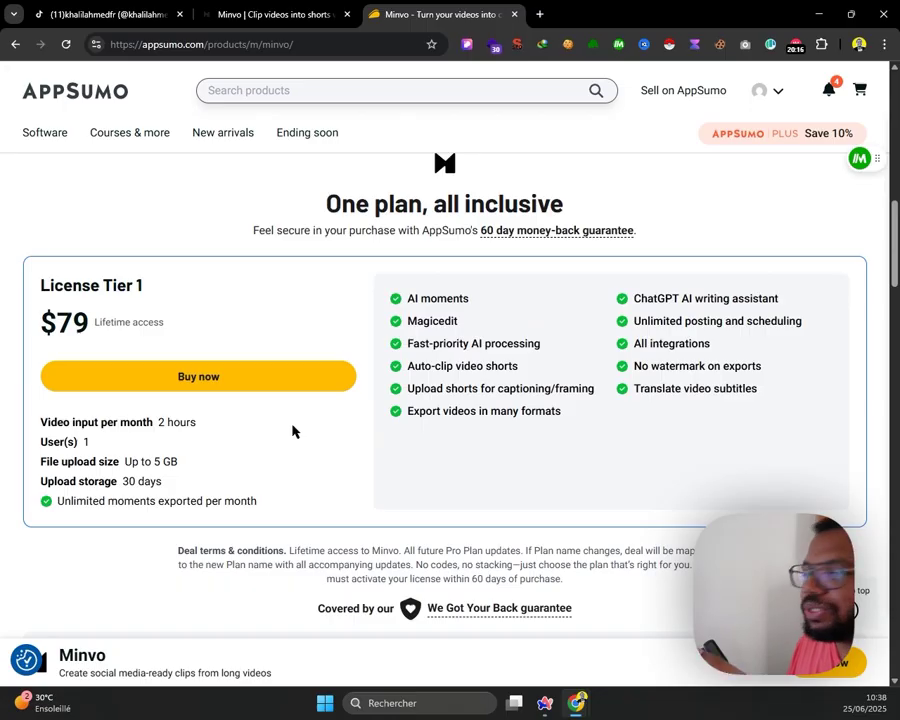
pyautogui.scroll(-1, 292, 428)
pyautogui.scroll(-2, 392, 463)
pyautogui.scroll(-1, 392, 463)
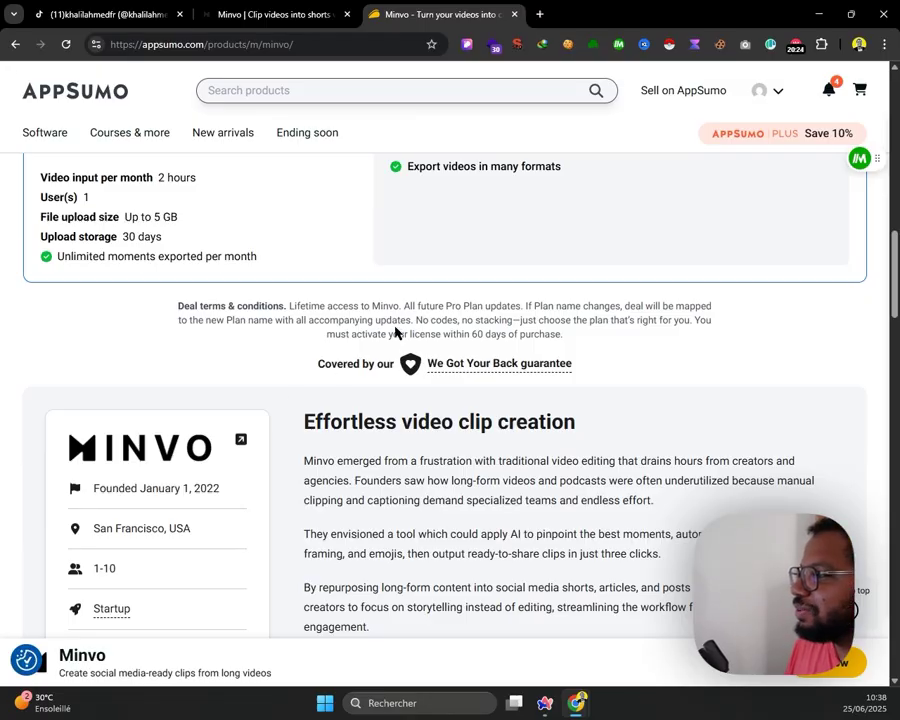
# Review the rest of Minvo's AppSumo page, from the product overview to the deal terms and company background section
pyautogui.scroll(-10, 394, 385)
pyautogui.scroll(15, 428, 391)
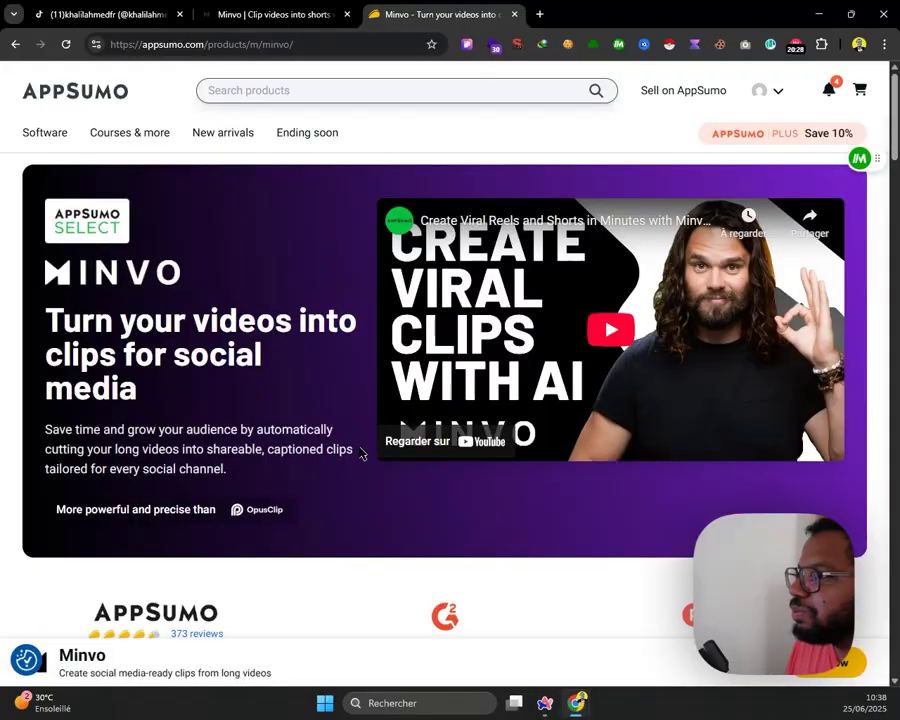
pyautogui.scroll(-10, 350, 460)
pyautogui.scroll(8, 264, 438)
pyautogui.scroll(3, 262, 437)
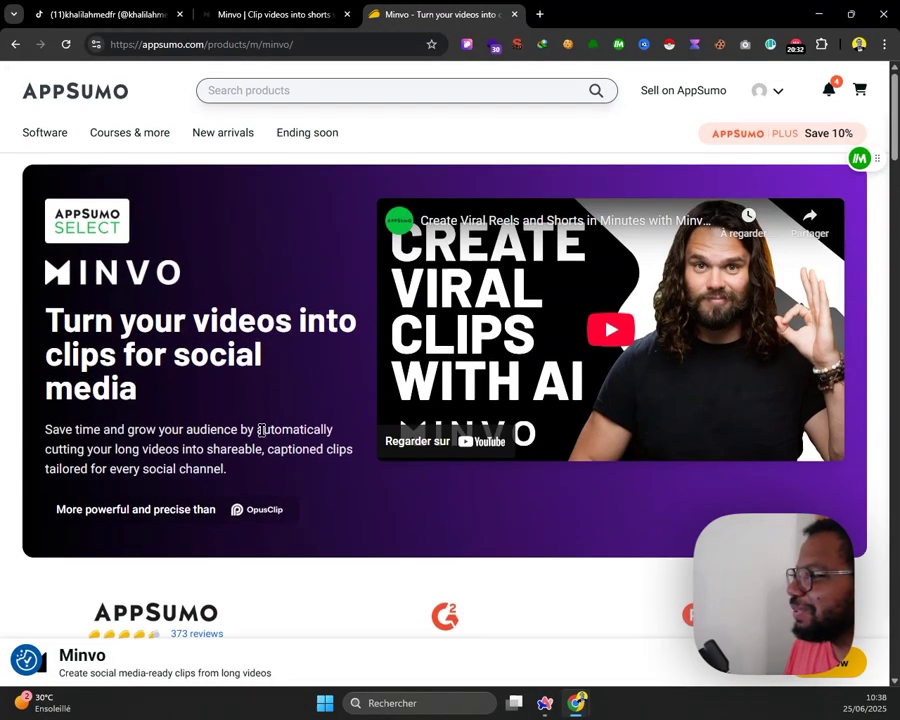
pyautogui.scroll(-12, 262, 430)
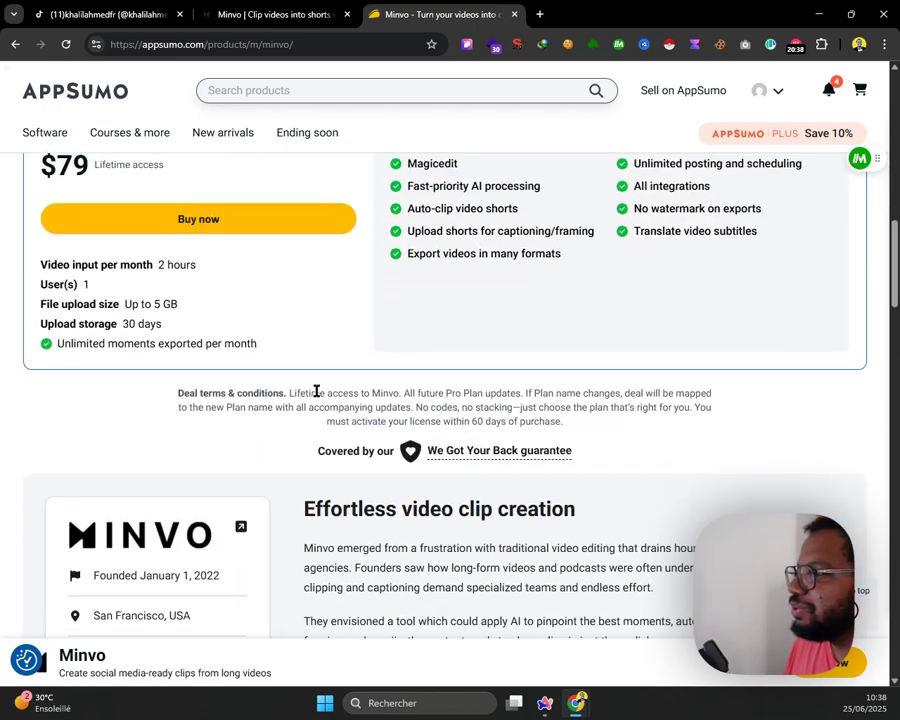
pyautogui.scroll(-4, 653, 412)
pyautogui.scroll(3, 603, 422)
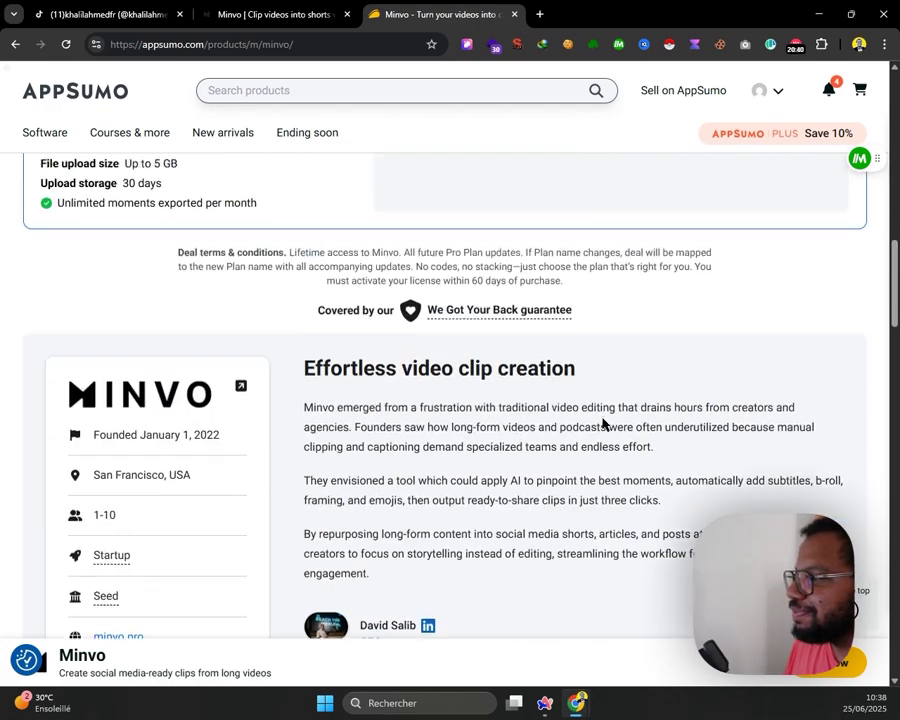
pyautogui.scroll(-3, 619, 421)
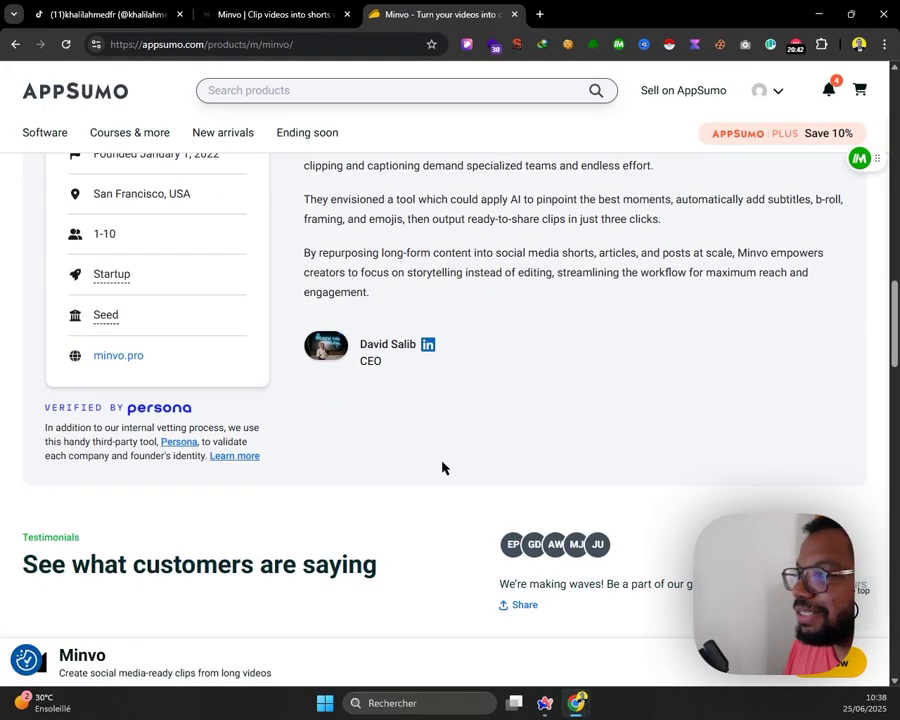
pyautogui.scroll(2, 425, 474)
pyautogui.scroll(1, 474, 429)
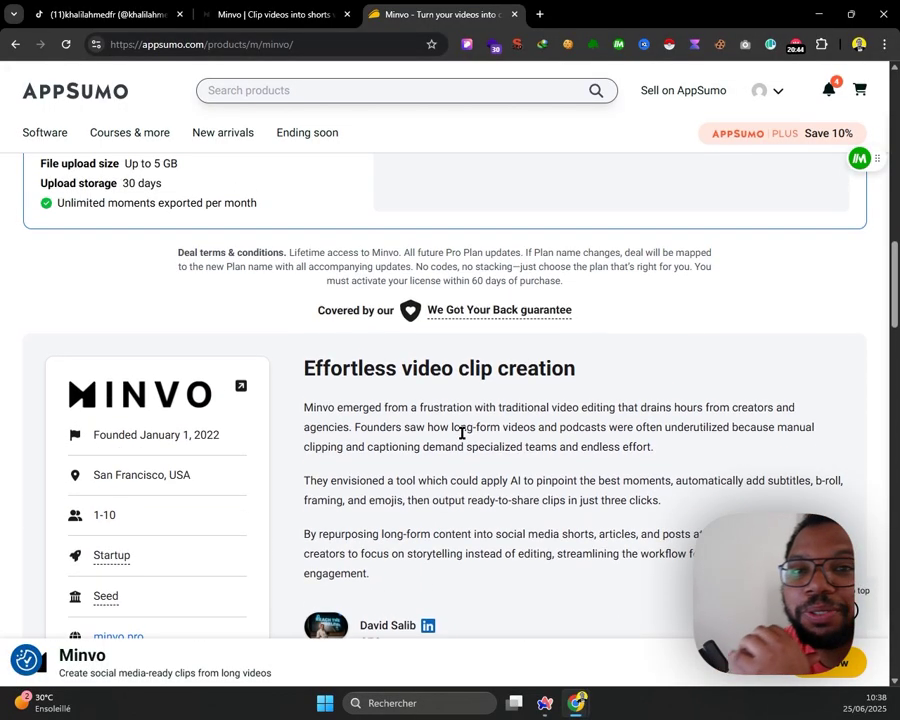